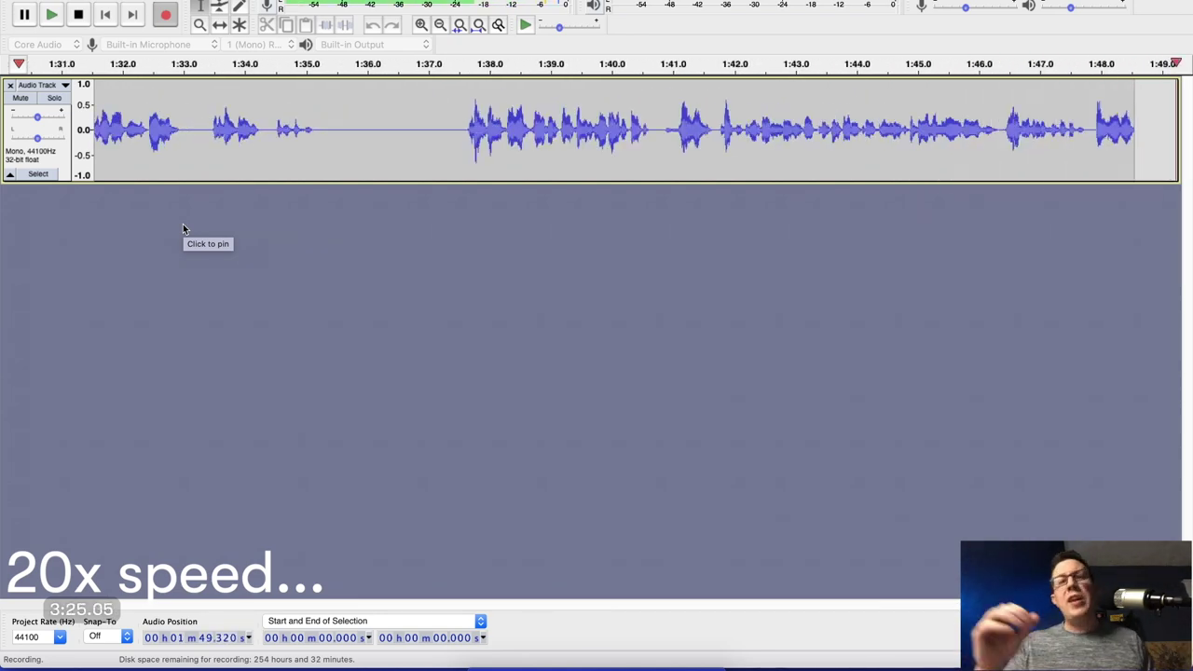
Stop the narration recording at about 2:25.
key(space)
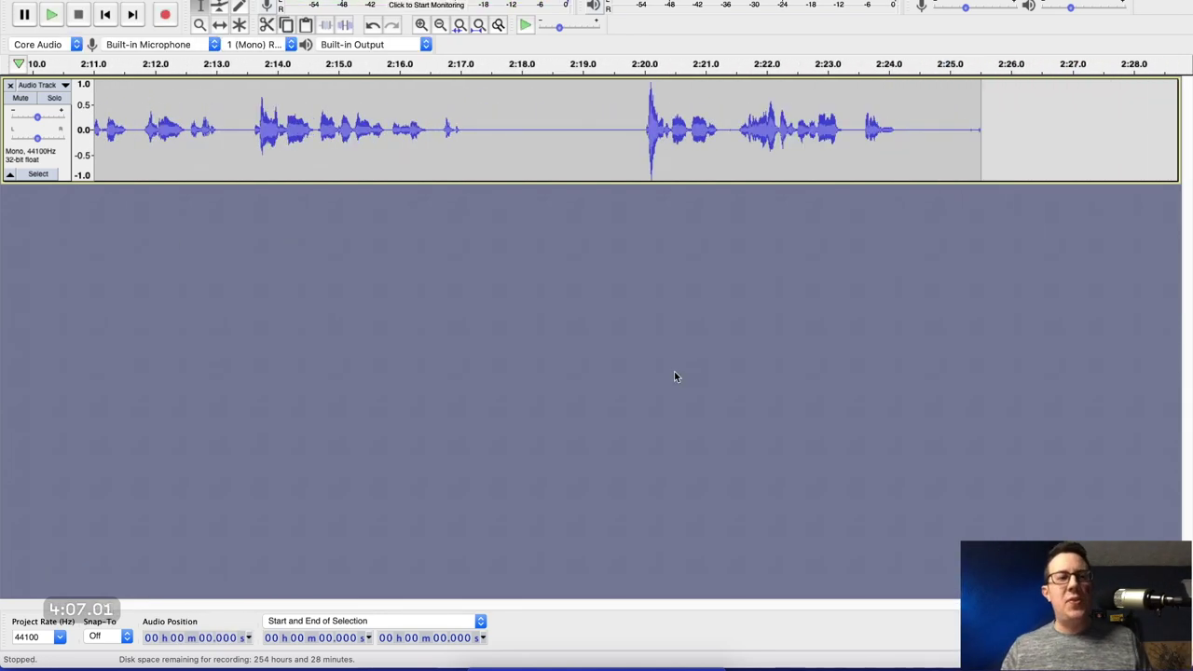
Save the project as 'episode zero' in new nested folders Pandemic Parenting > Ep 0.
key(super+s)
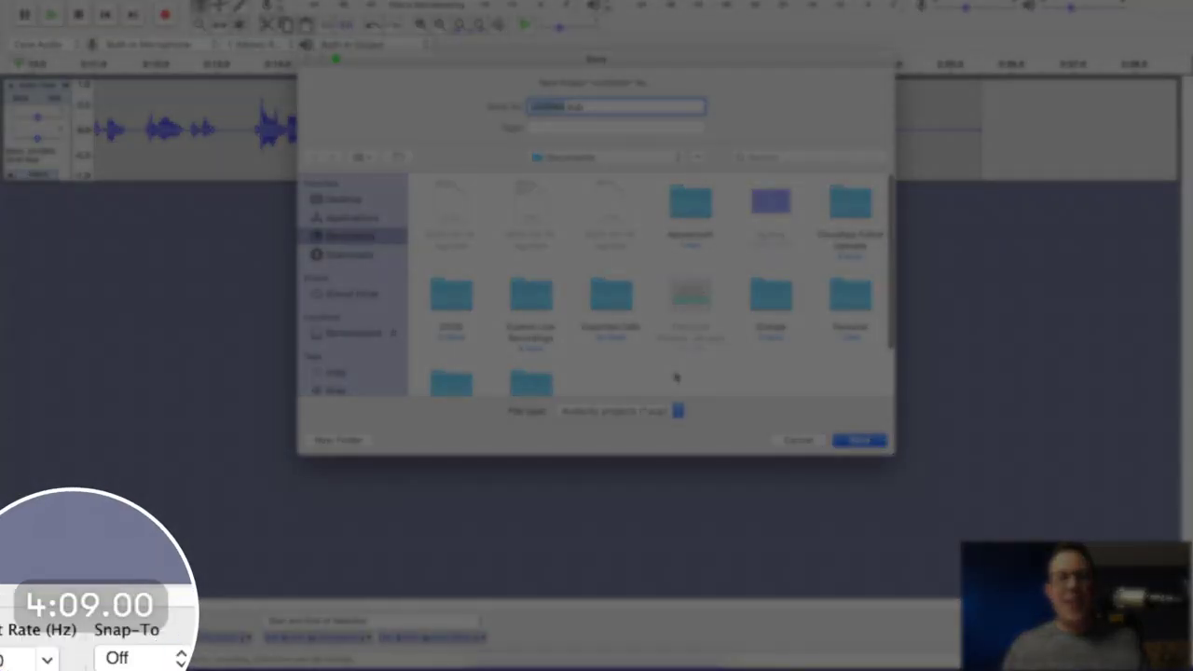
text(episode zero)
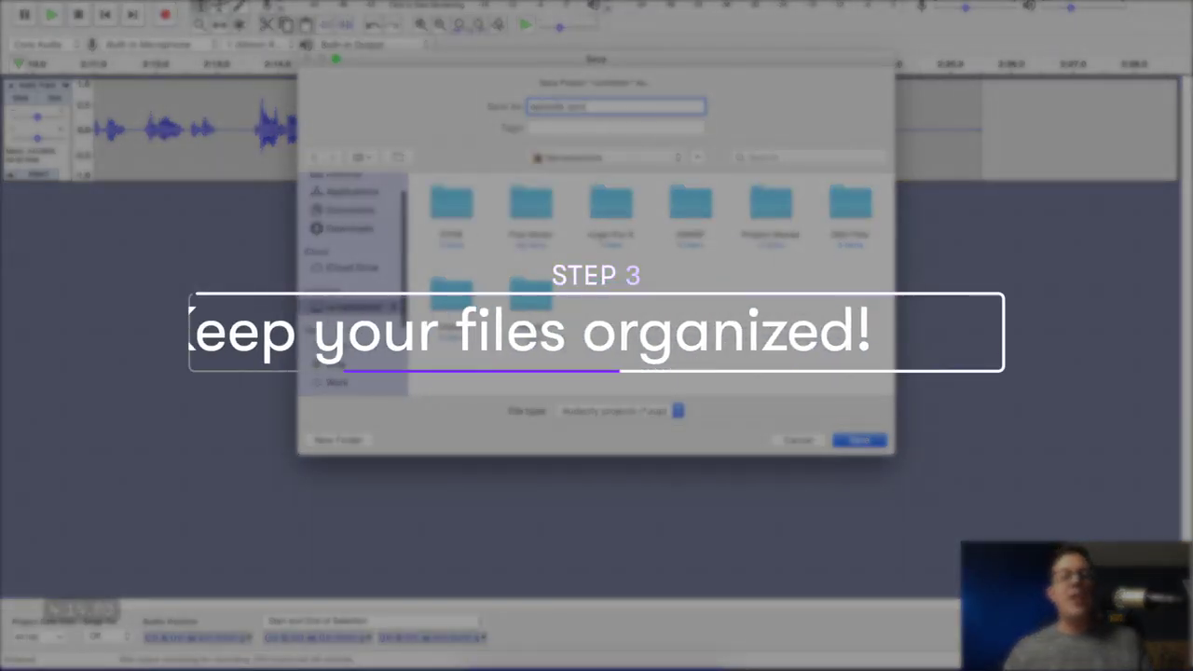
click(338, 440)
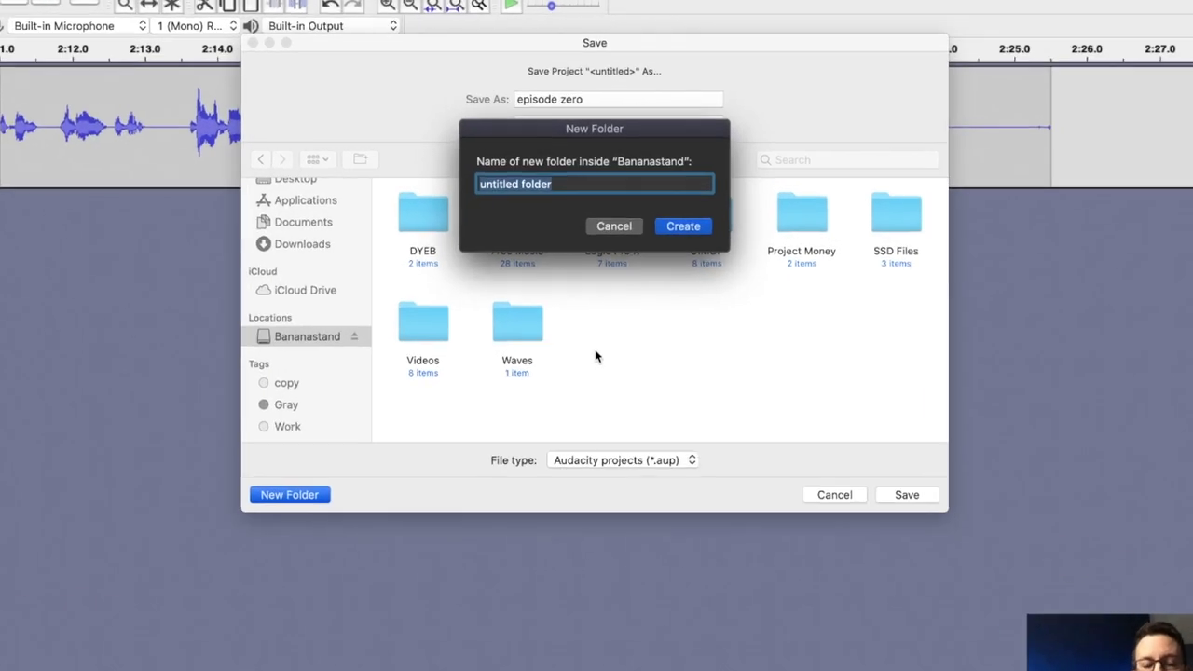
text(Pandemic)
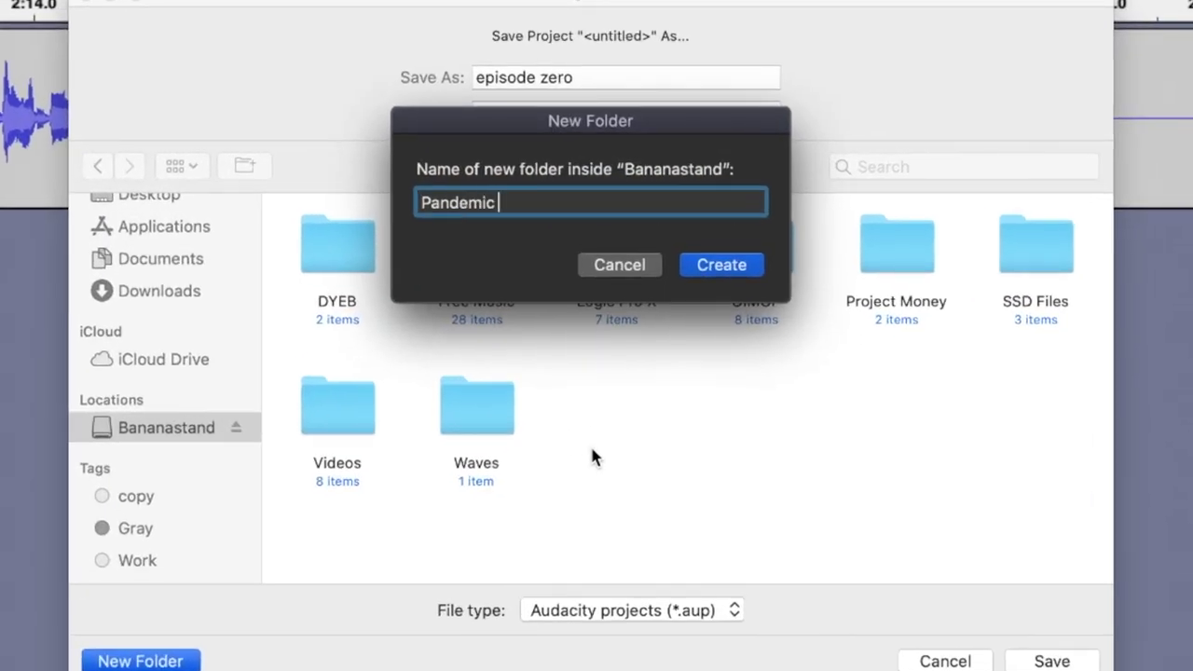
text( Parenting)
key(Return)
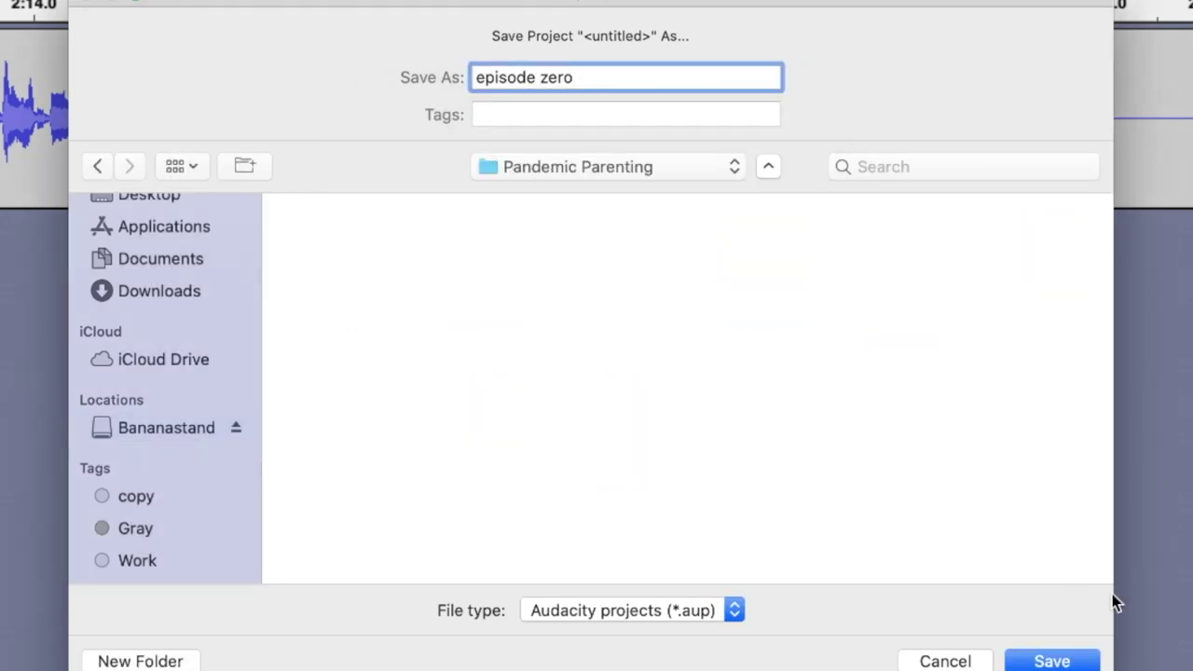
click(140, 660)
text(Ep 0)
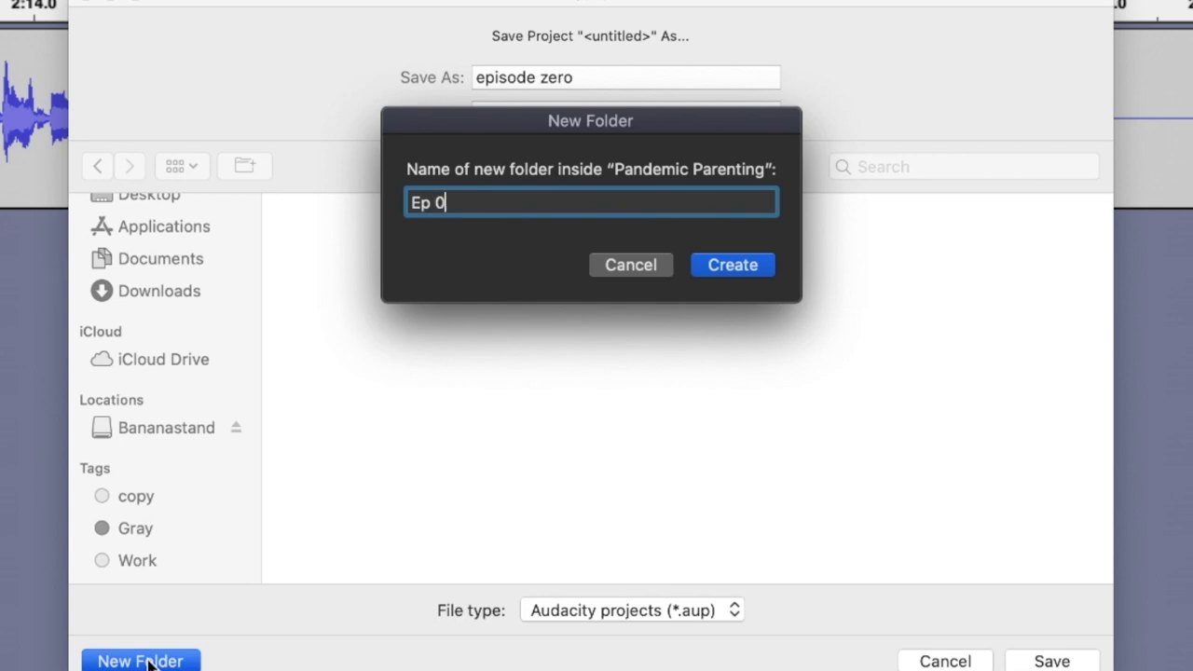
key(Return)
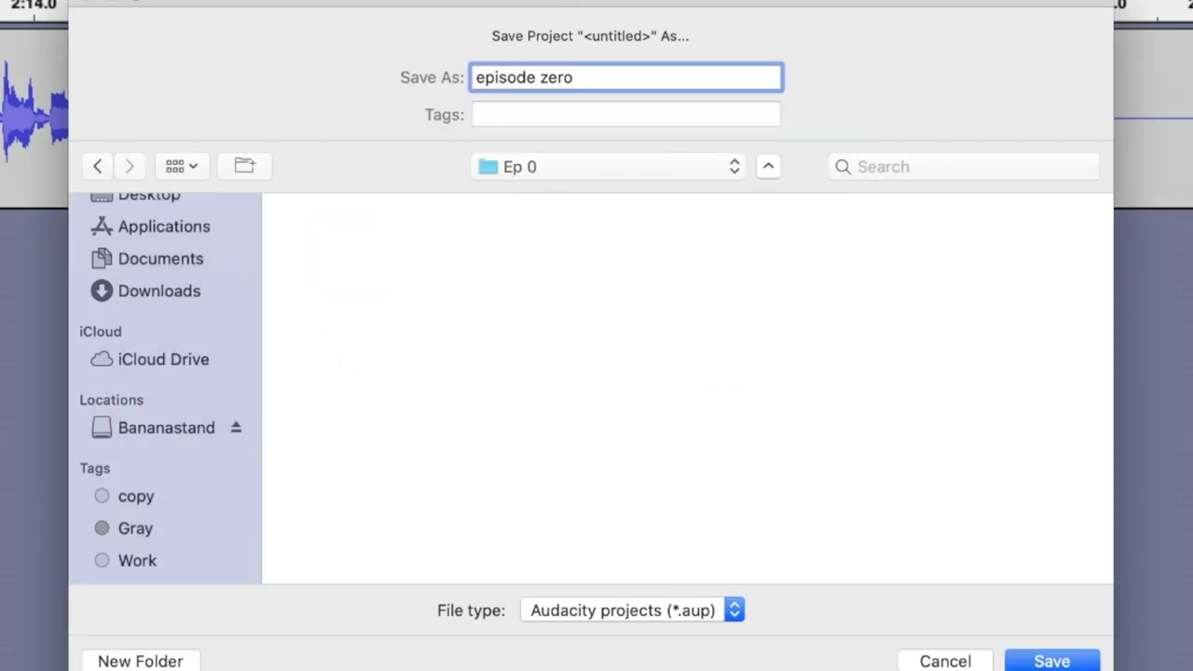
click(1053, 661)
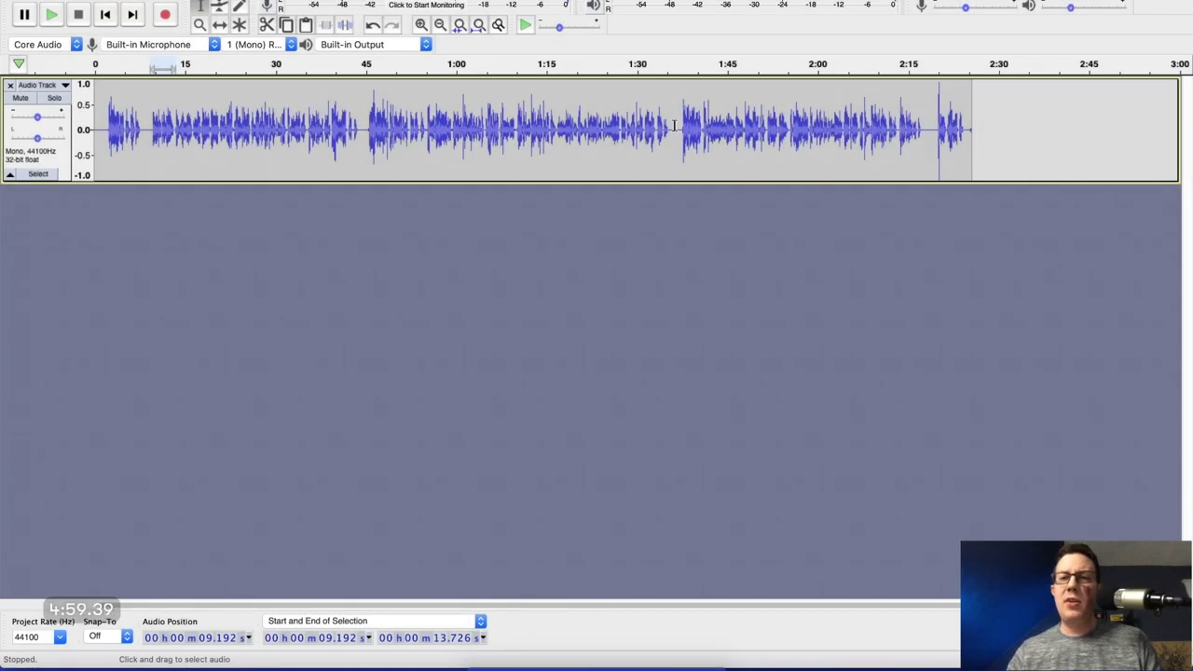
Delete the narration audio between about 2:13 and 2:20.
click(929, 130)
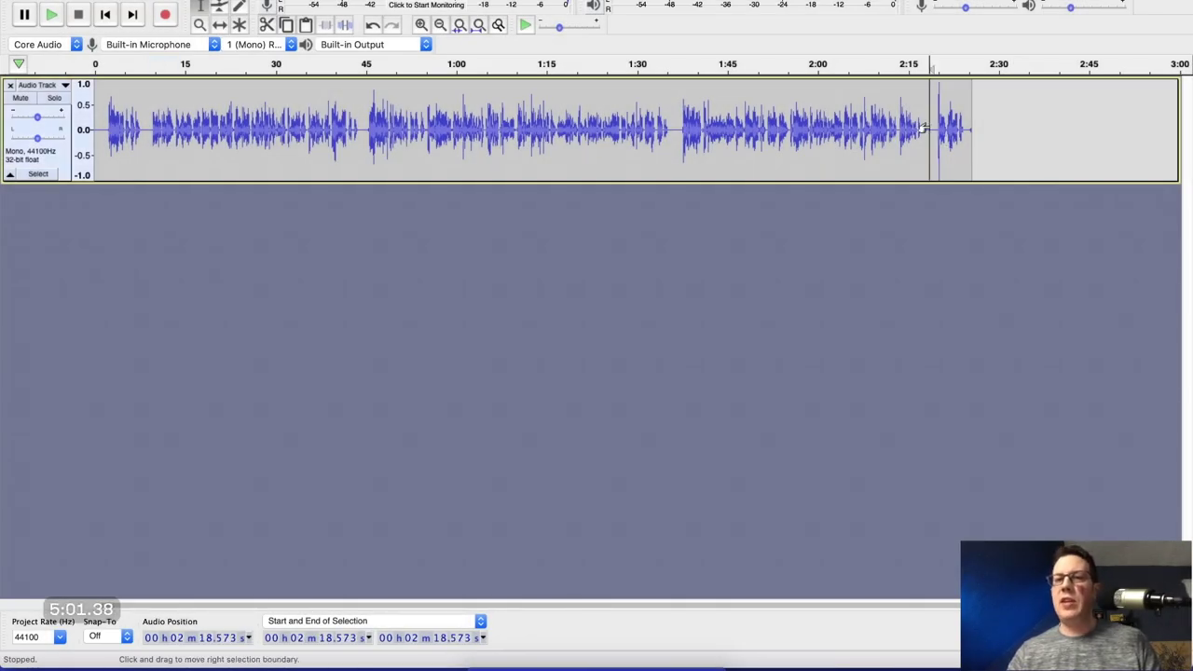
key(ctrl+z)
scroll(923, 128, up, 1)
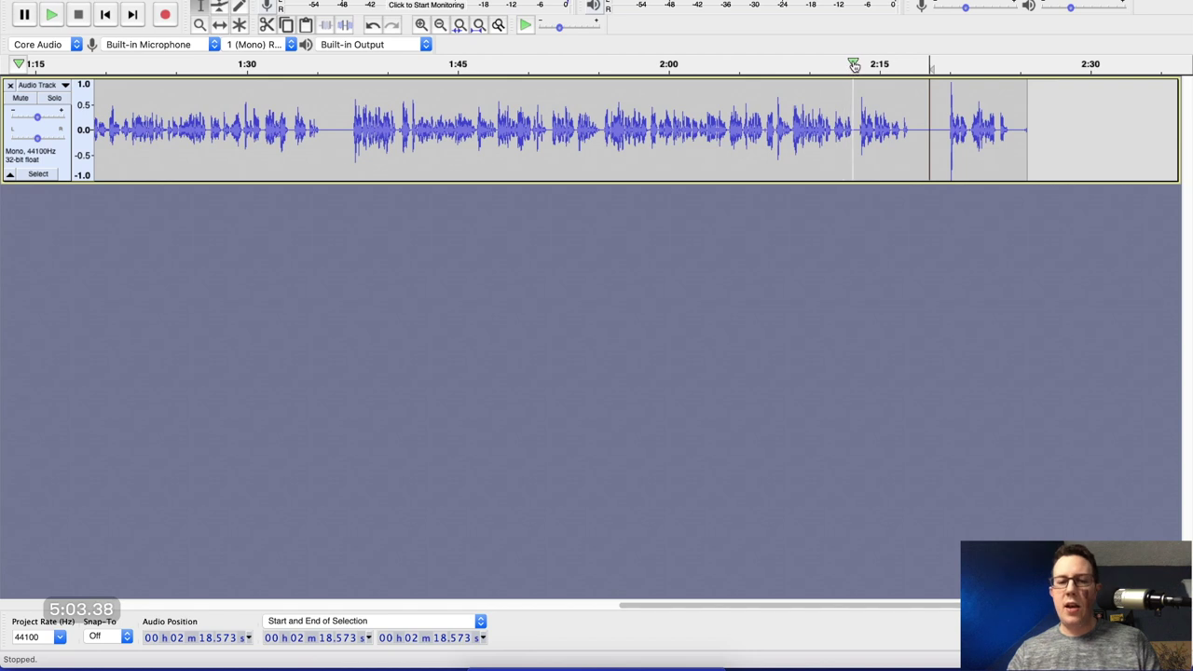
key(super+Tab)
key(super+Tab)
key(super+Tab)
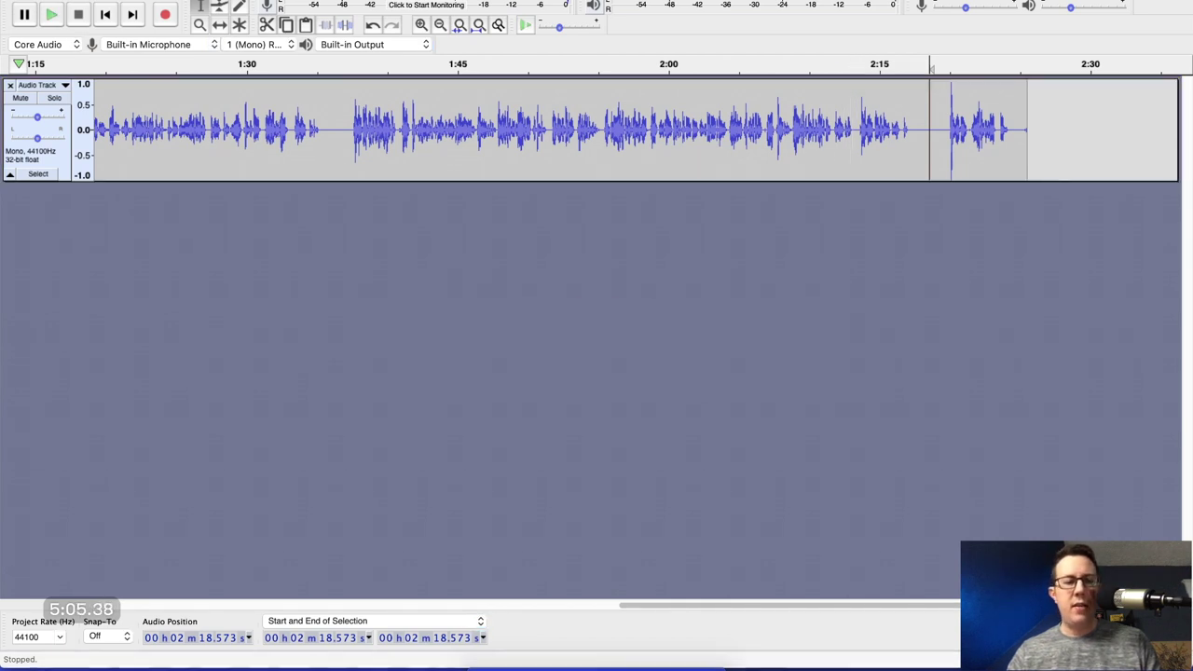
click(862, 65)
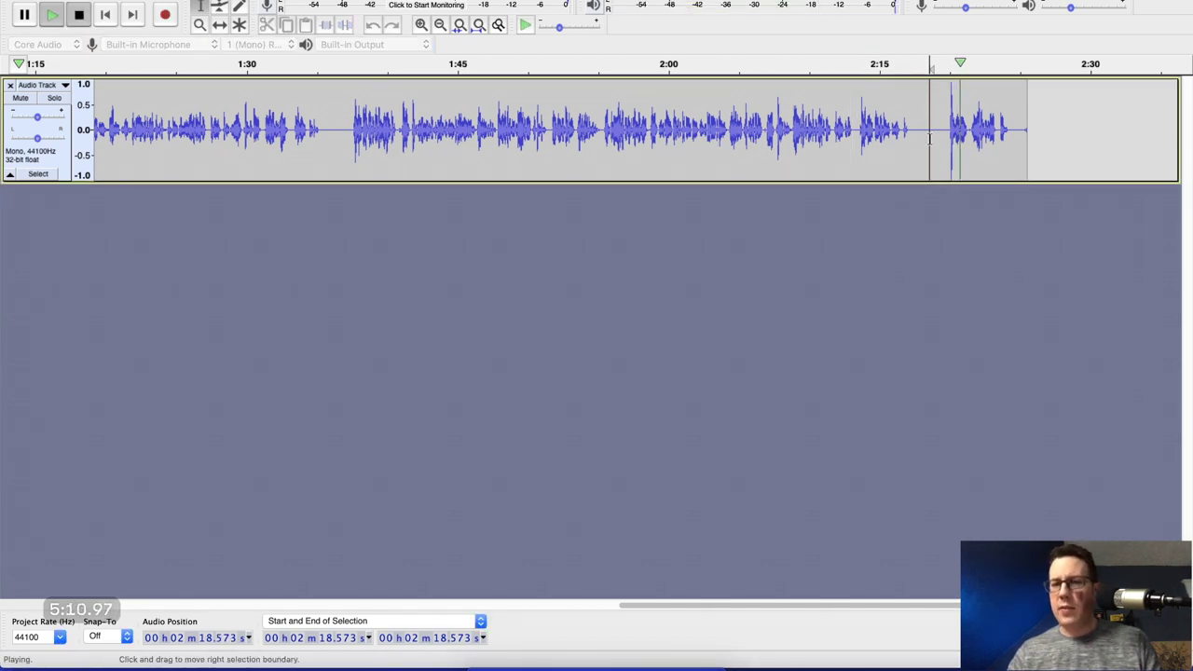
scroll(923, 140, up, 1)
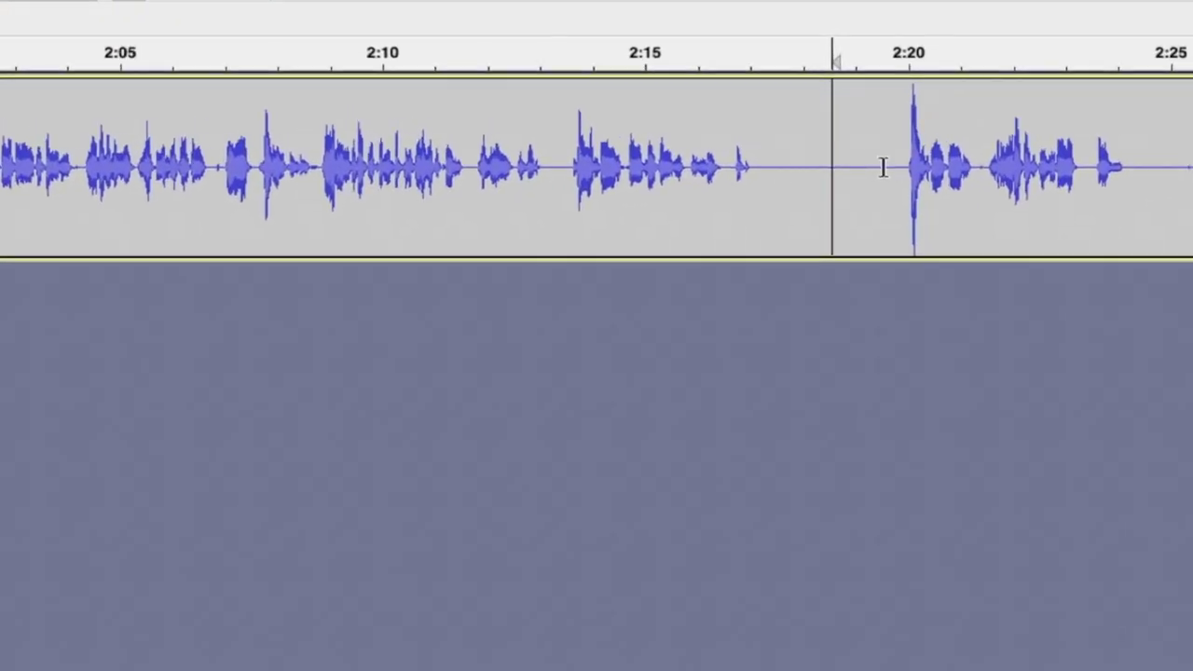
drag(882, 167, 558, 165)
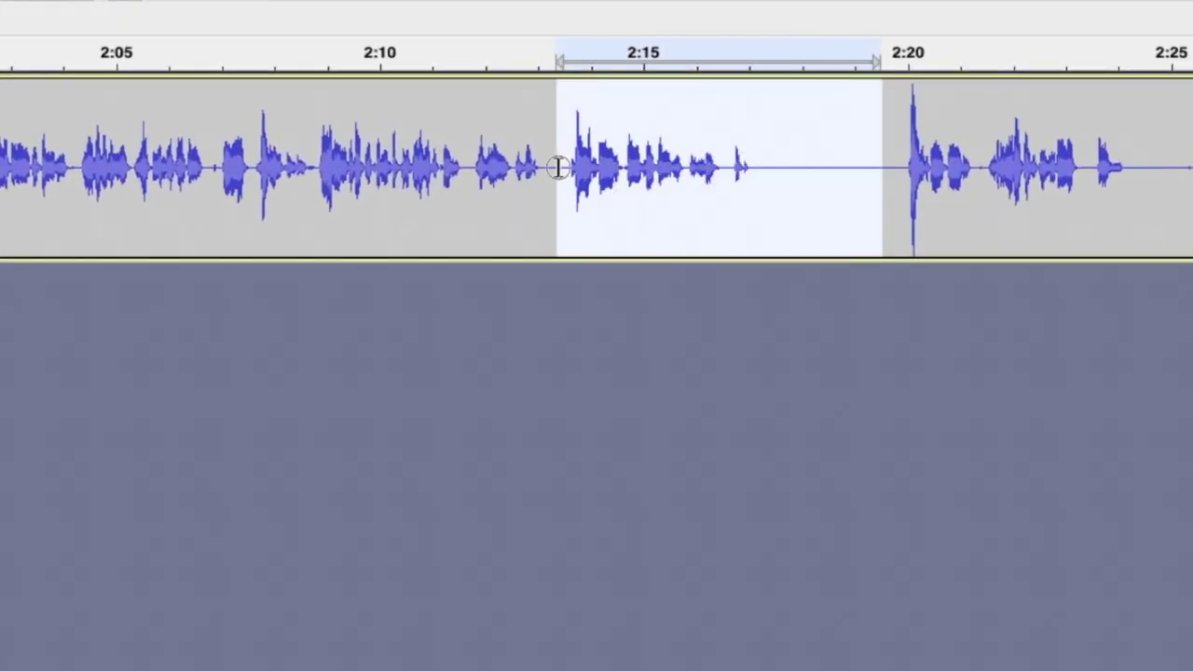
key(Delete)
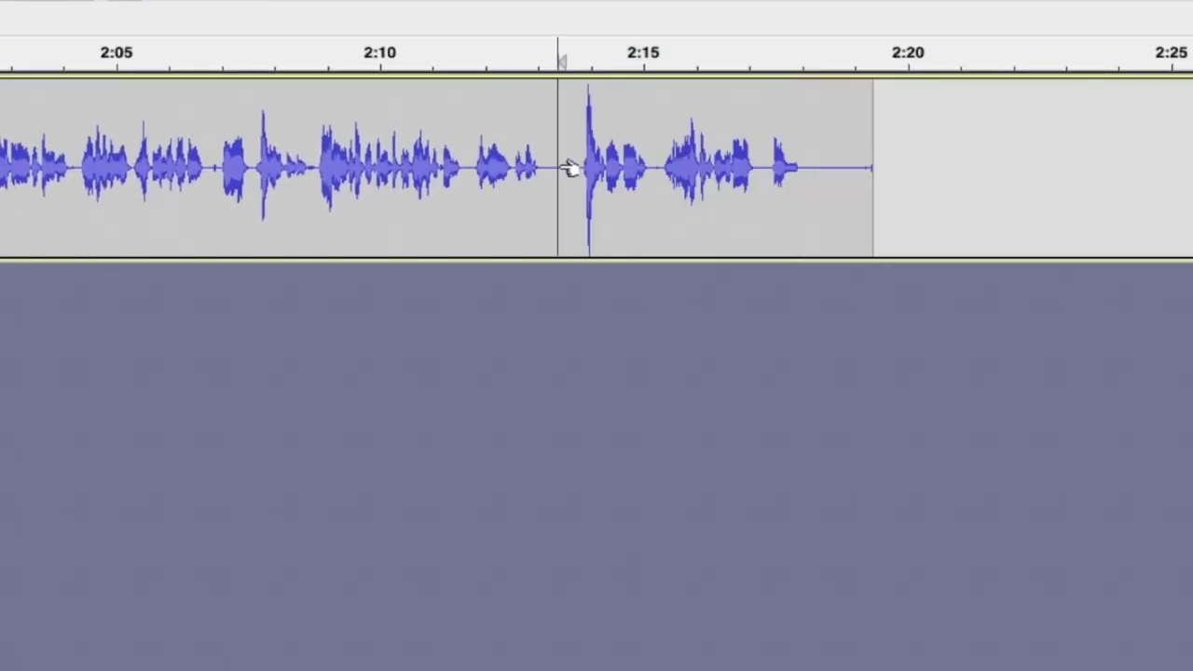
scroll(548, 168, down, 2)
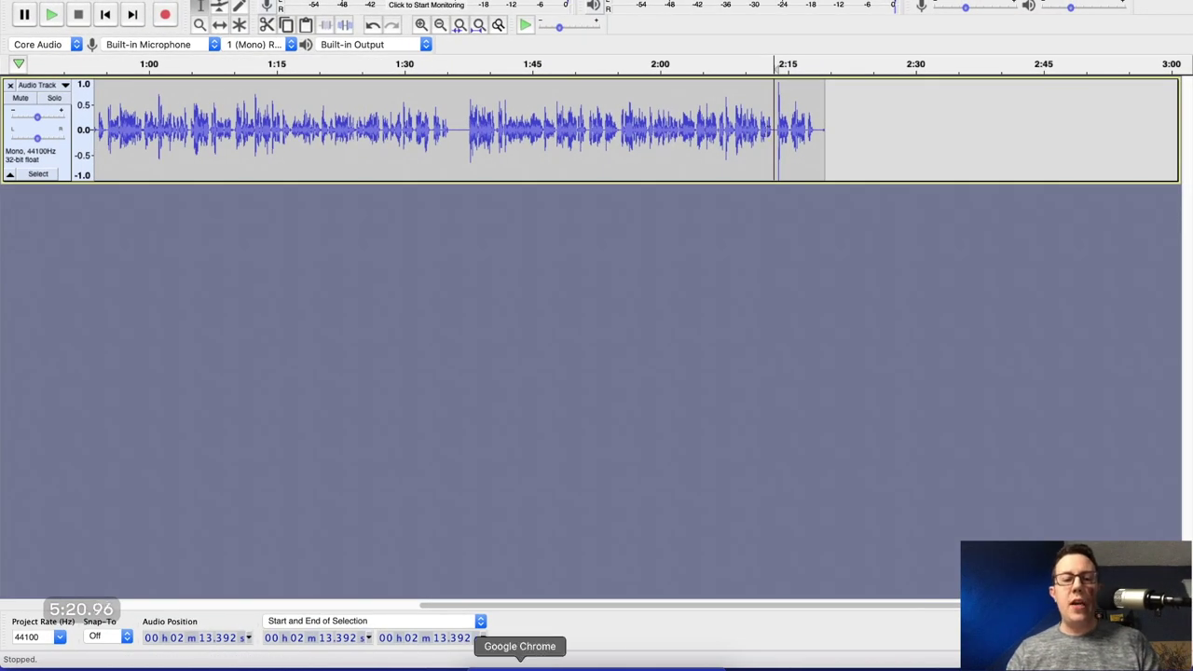
Drag 09-According-to-Me-FULL-SM362.mp3 from the Free Music folder into Audacity as a new track.
click(484, 664)
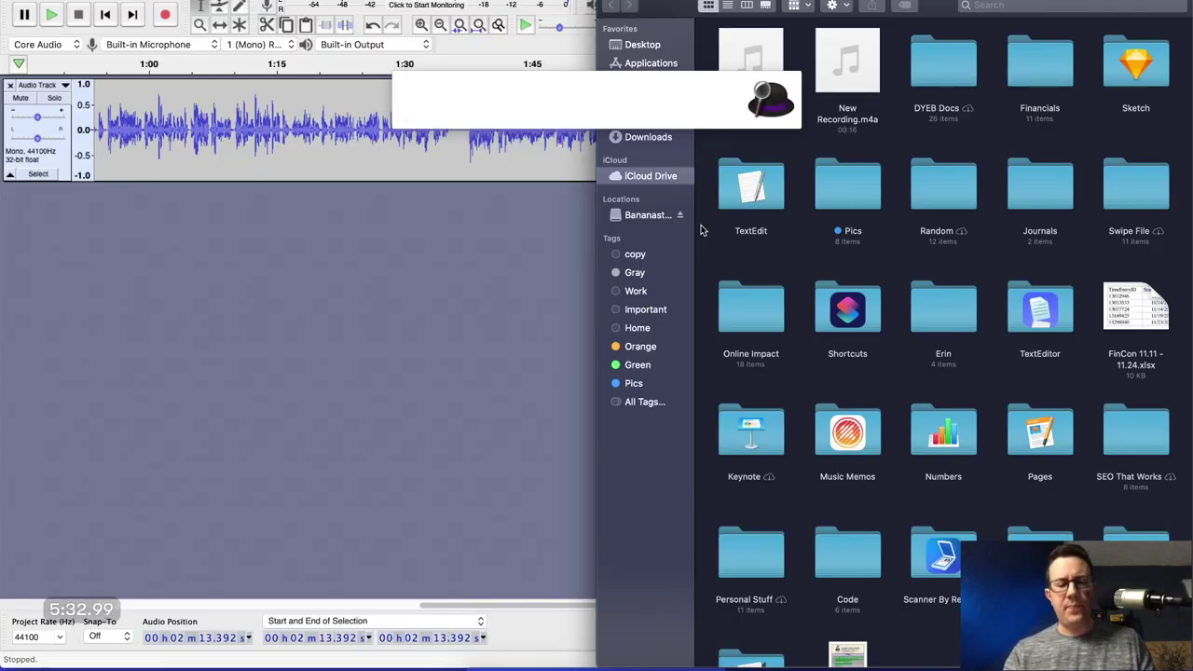
text(find free)
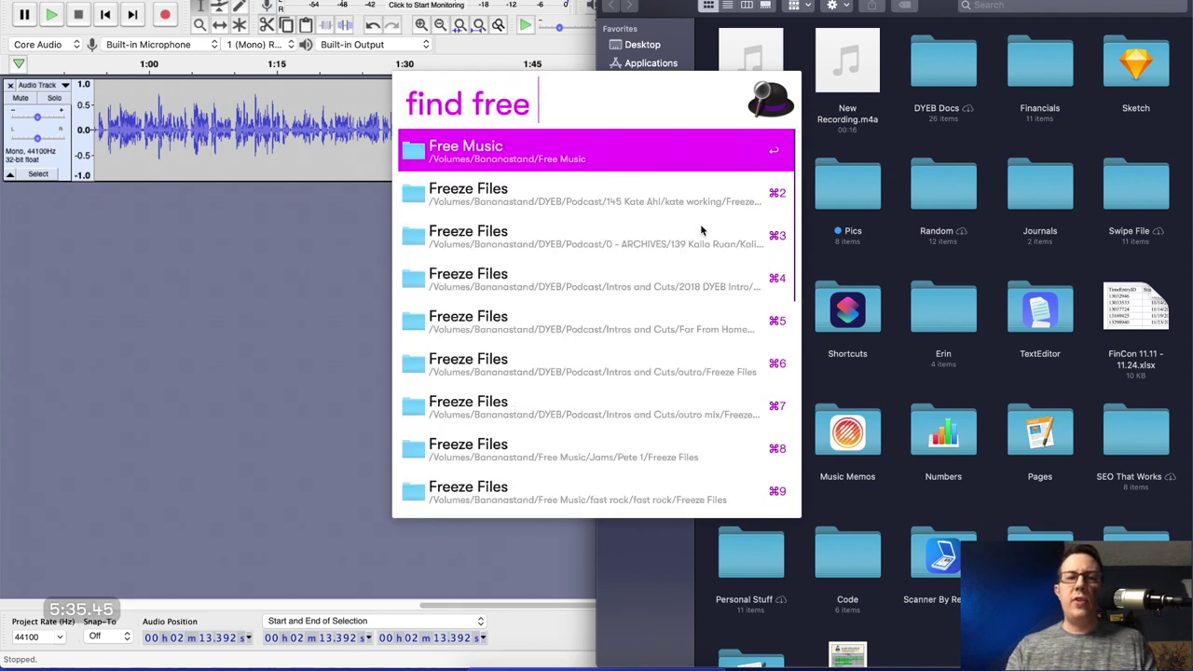
key(Escape)
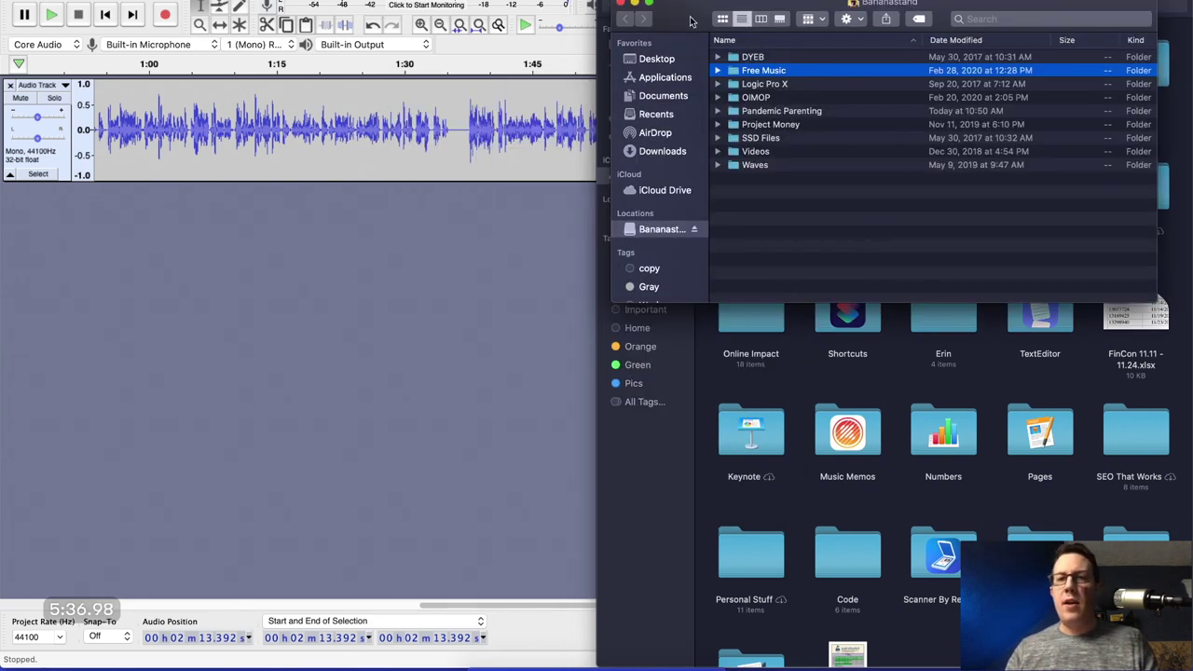
double_click(766, 75)
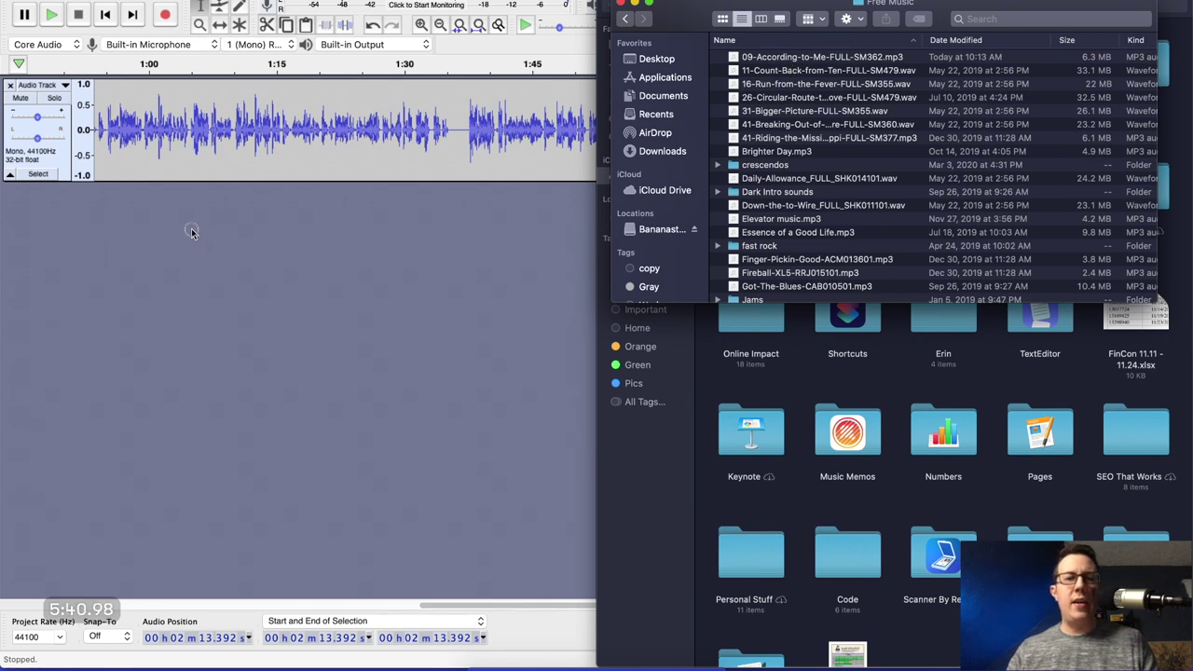
drag(820, 56, 246, 252)
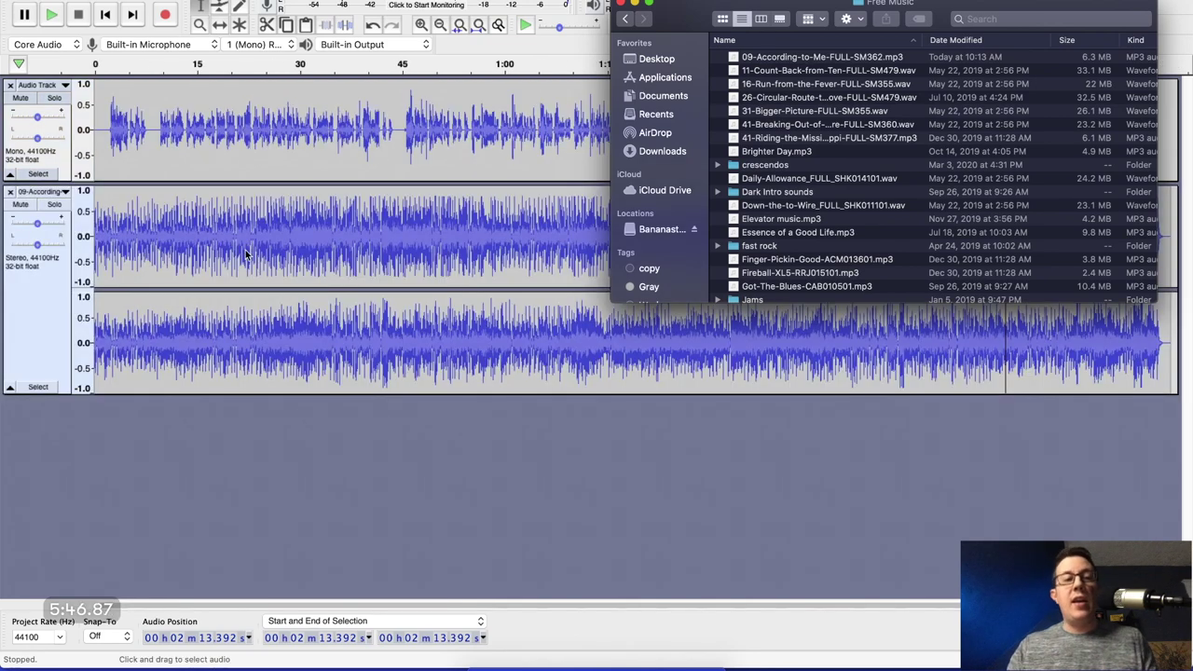
click(131, 441)
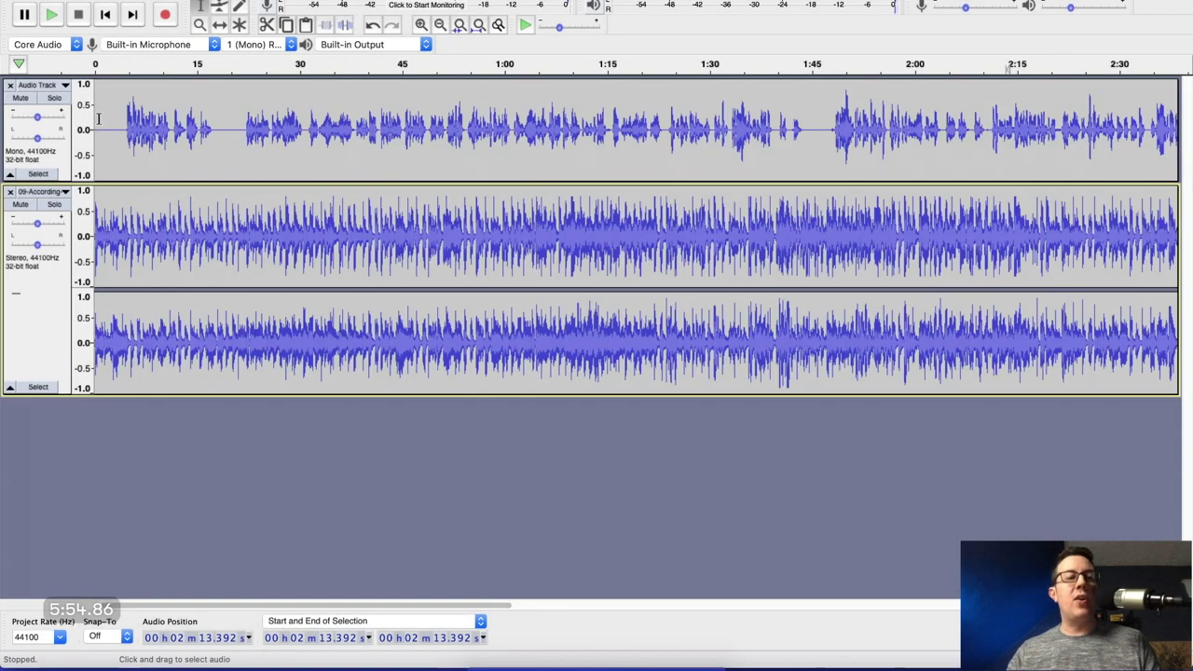
Delete the music past about 2:22, then select its final five seconds.
scroll(114, 118, left, 1)
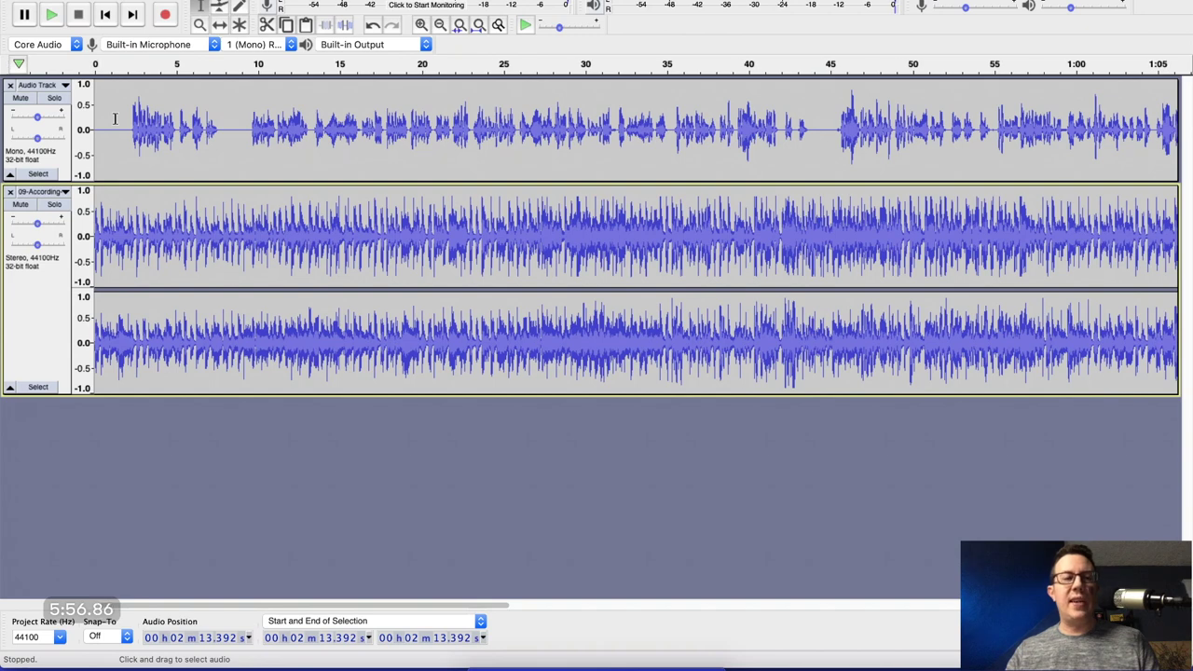
click(95, 118)
key(space)
key(space)
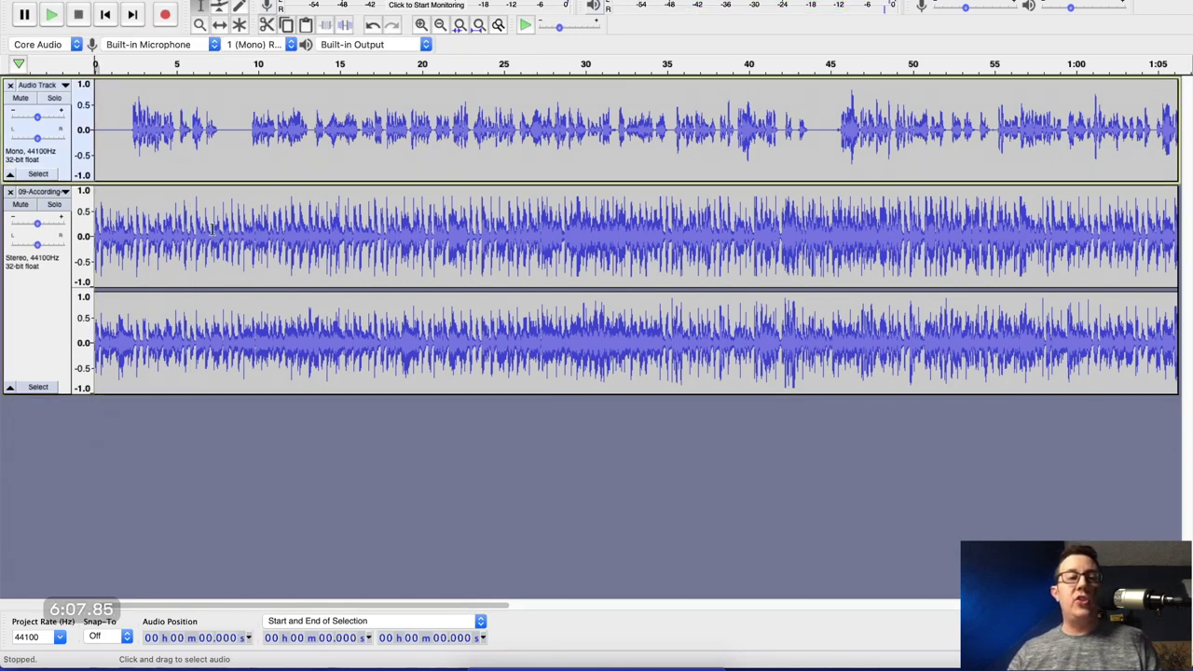
scroll(212, 229, down, 1)
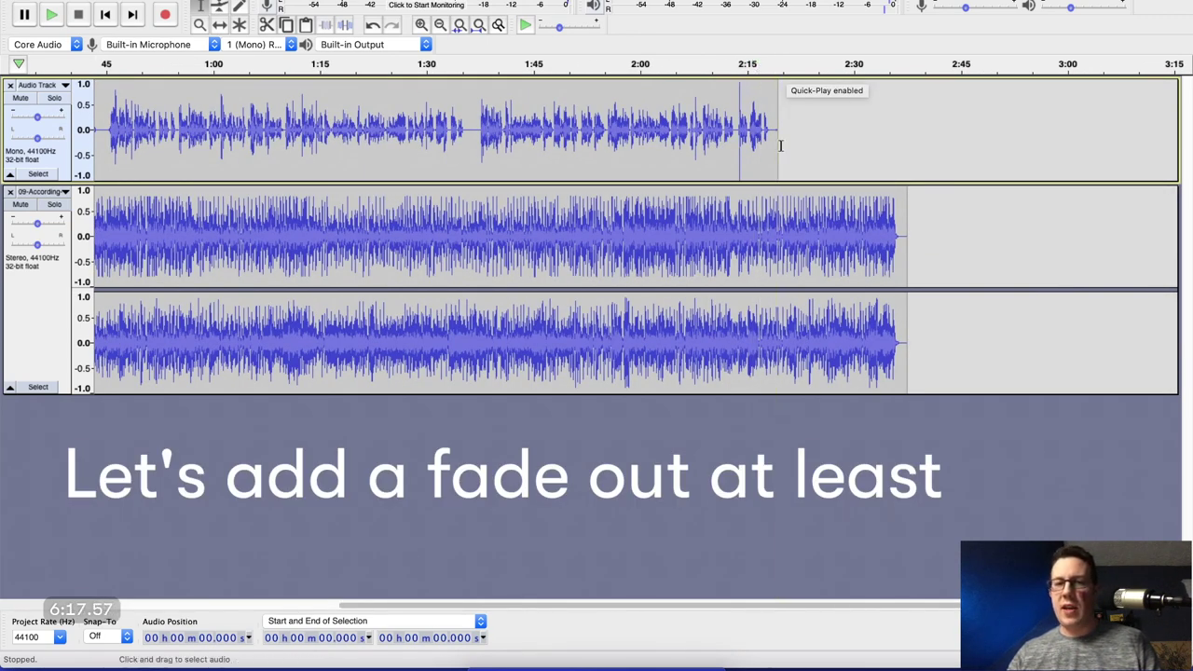
scroll(893, 223, up, 1)
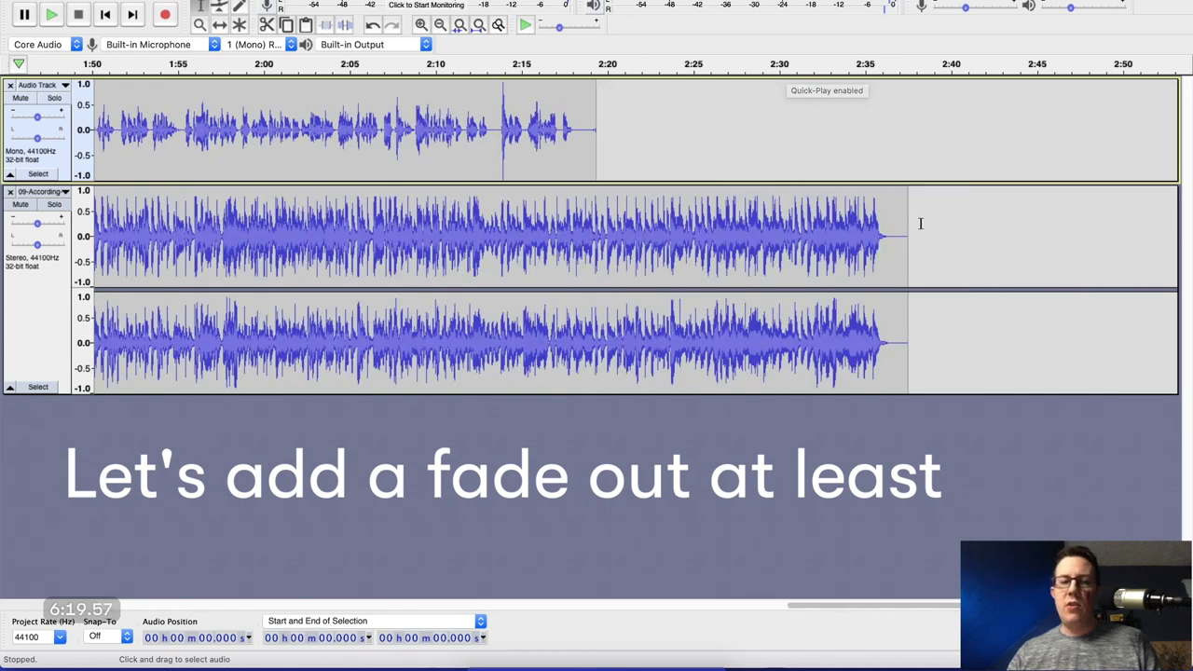
drag(919, 224, 640, 216)
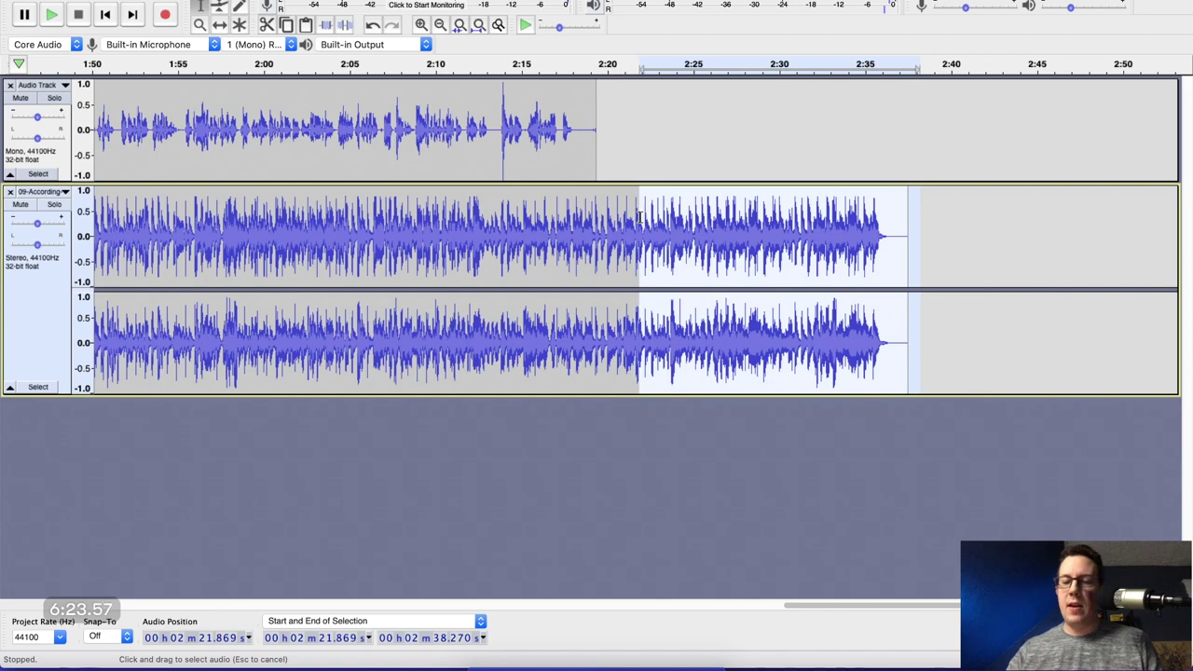
key(Delete)
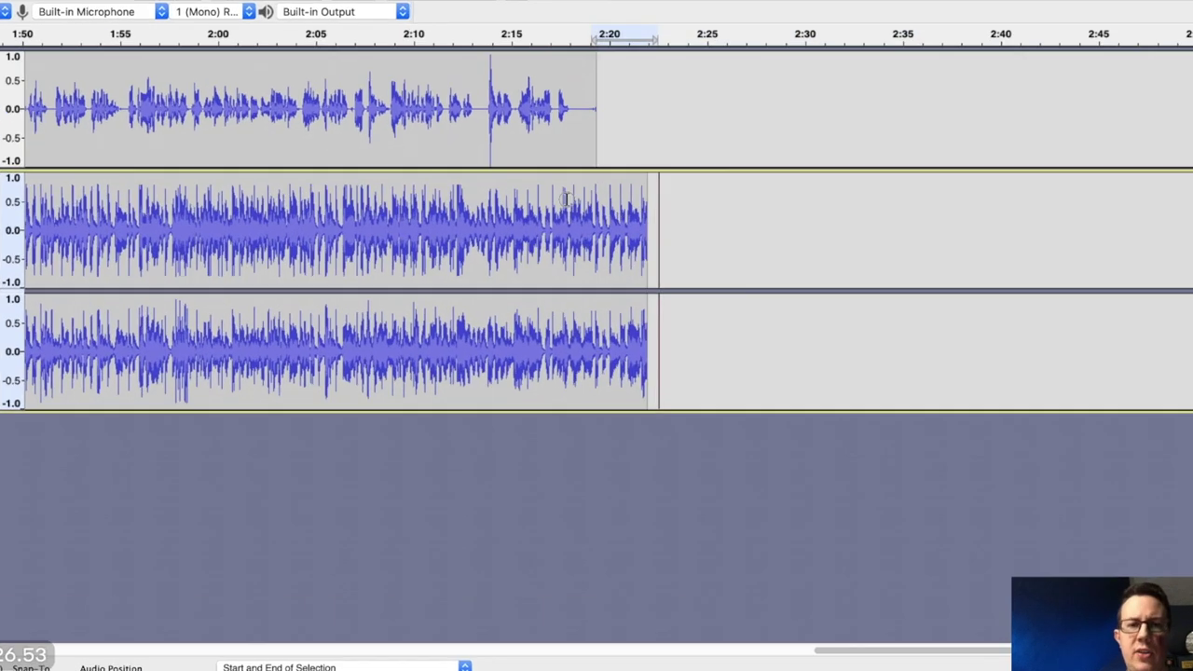
drag(649, 217, 560, 213)
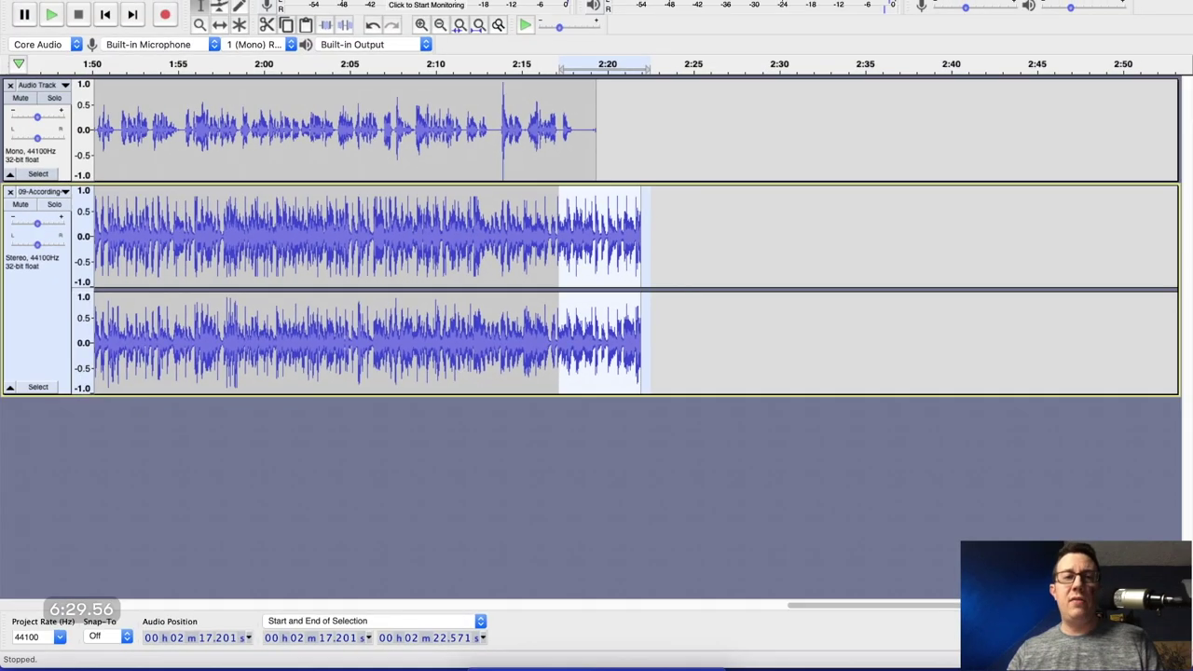
Apply Fade Out to the music's last five seconds and play the ending from 2:15.
click(345, 0)
mouse_move(396, 0)
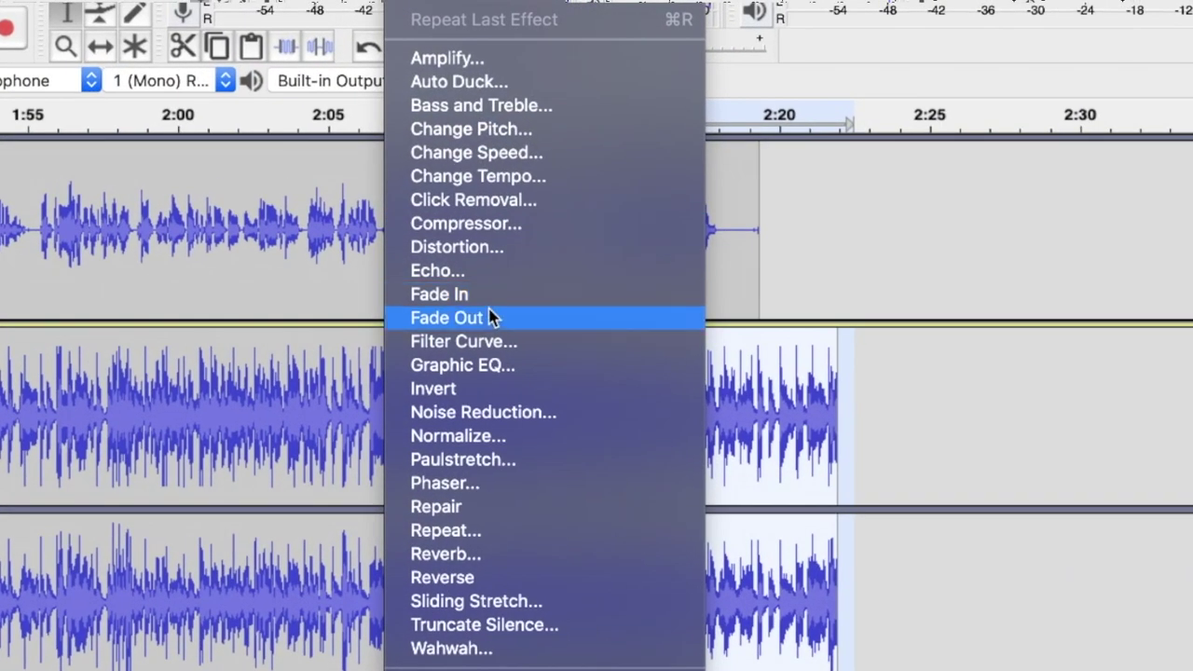
click(487, 304)
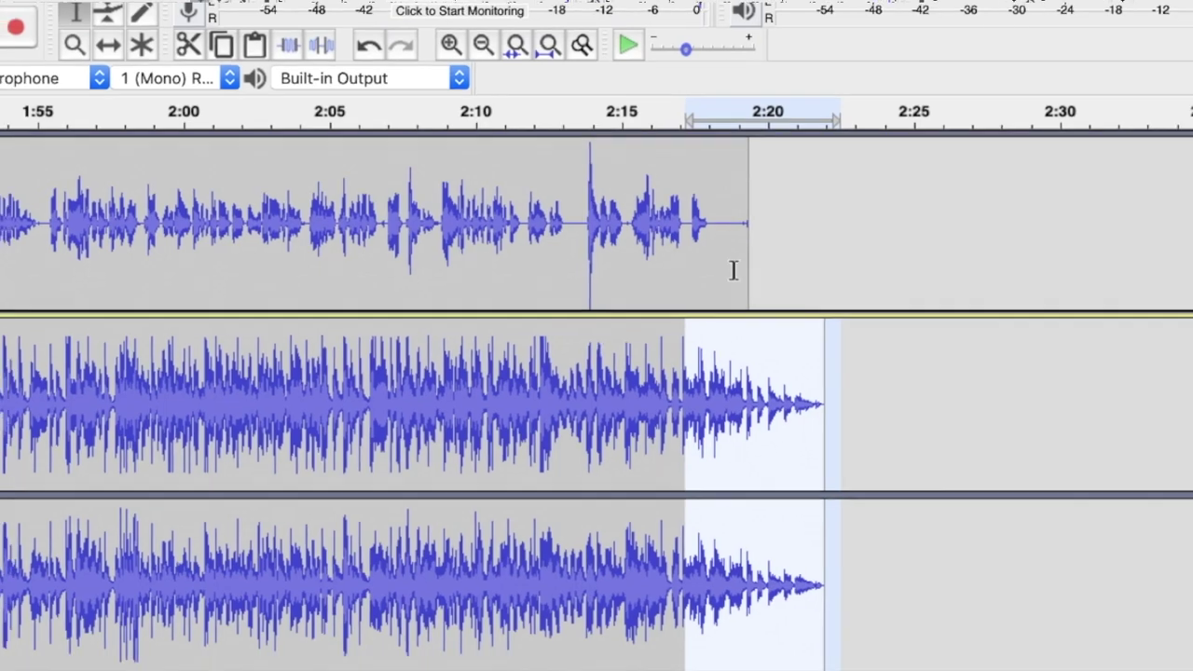
click(625, 223)
key(space)
key(space)
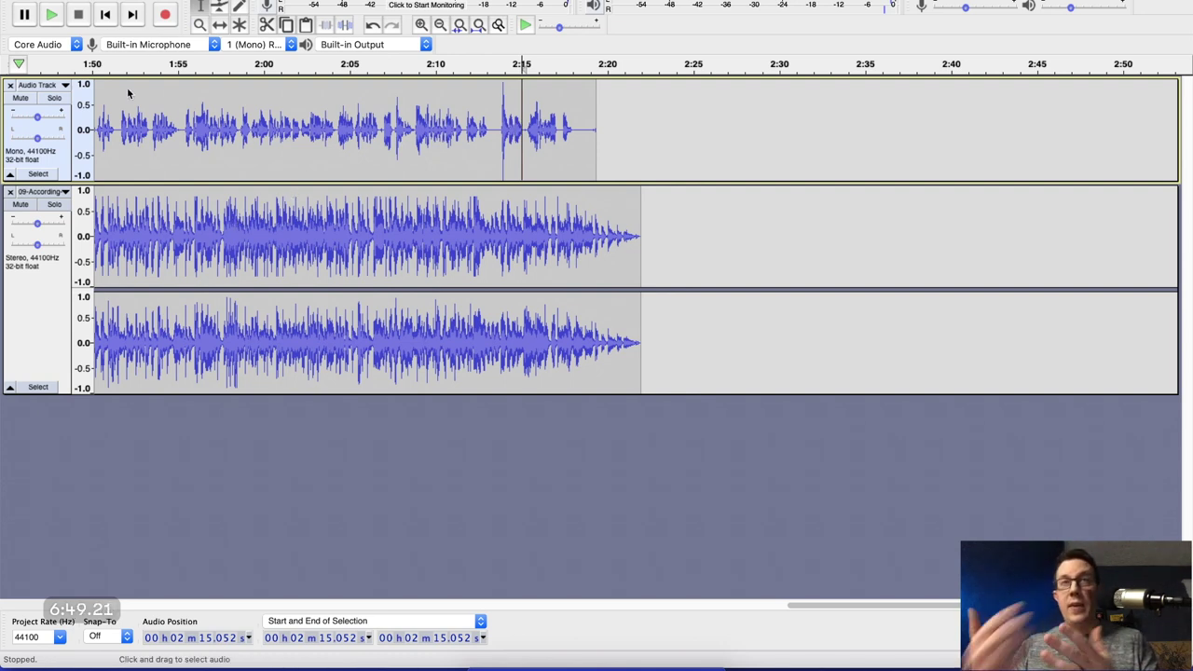
scroll(275, 140, down, 4)
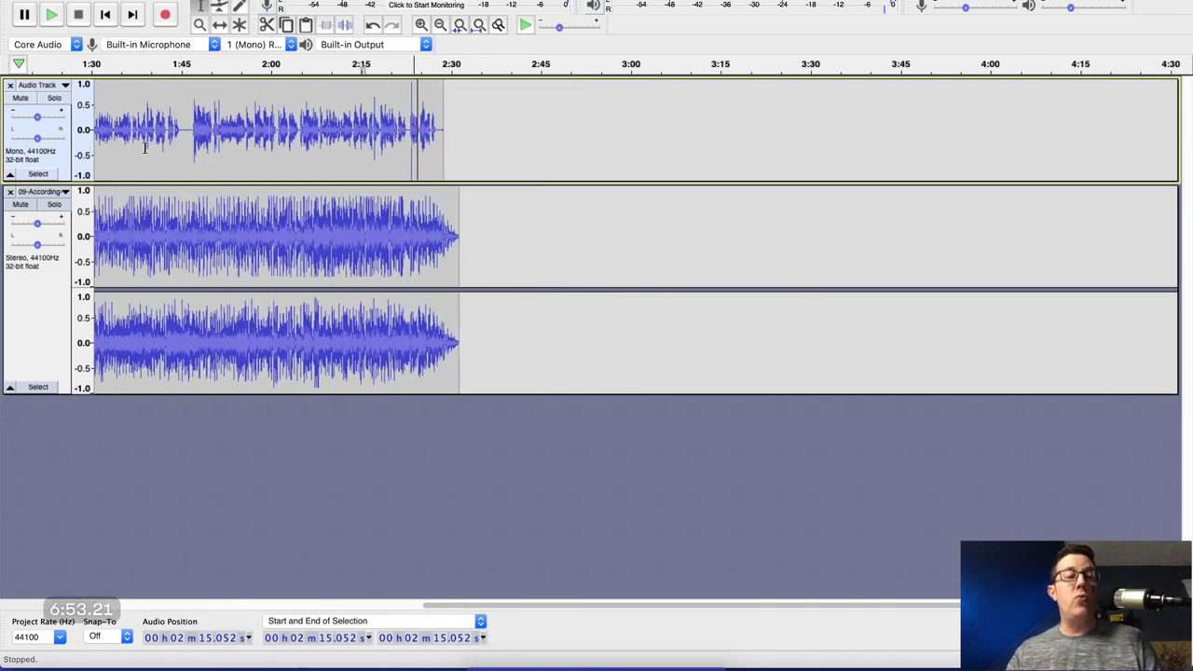
scroll(174, 121, left, 5)
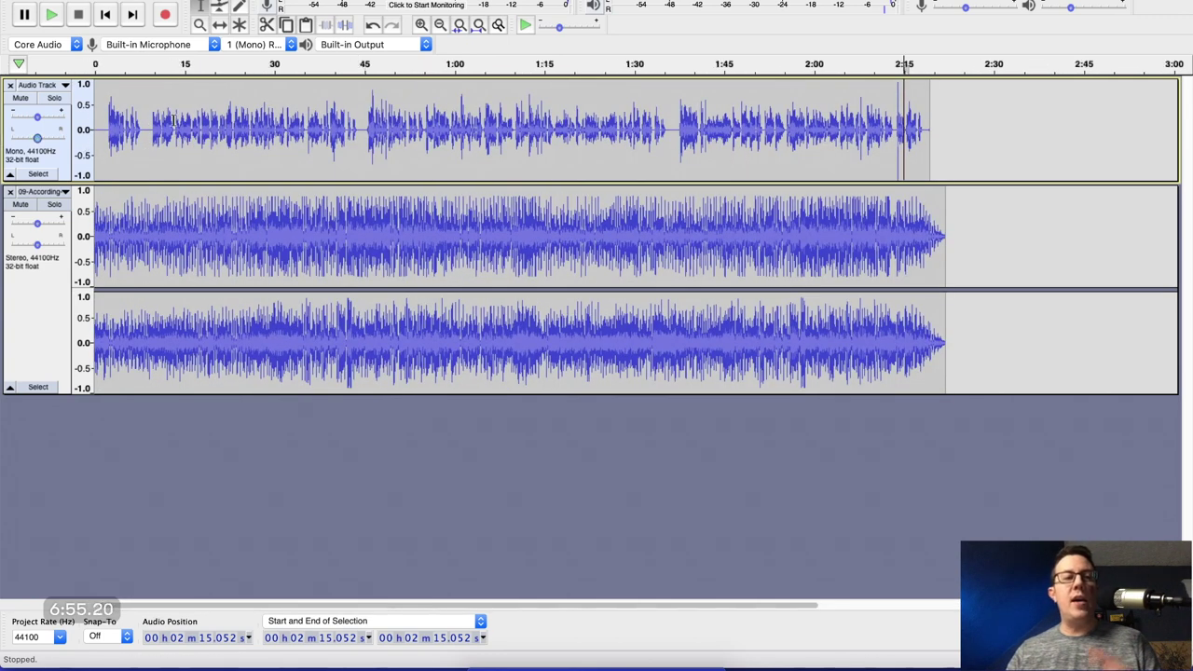
Set up Export Multiple with Bananastand > Pandemic Parenting > Ep 0 as the destination.
click(104, 0)
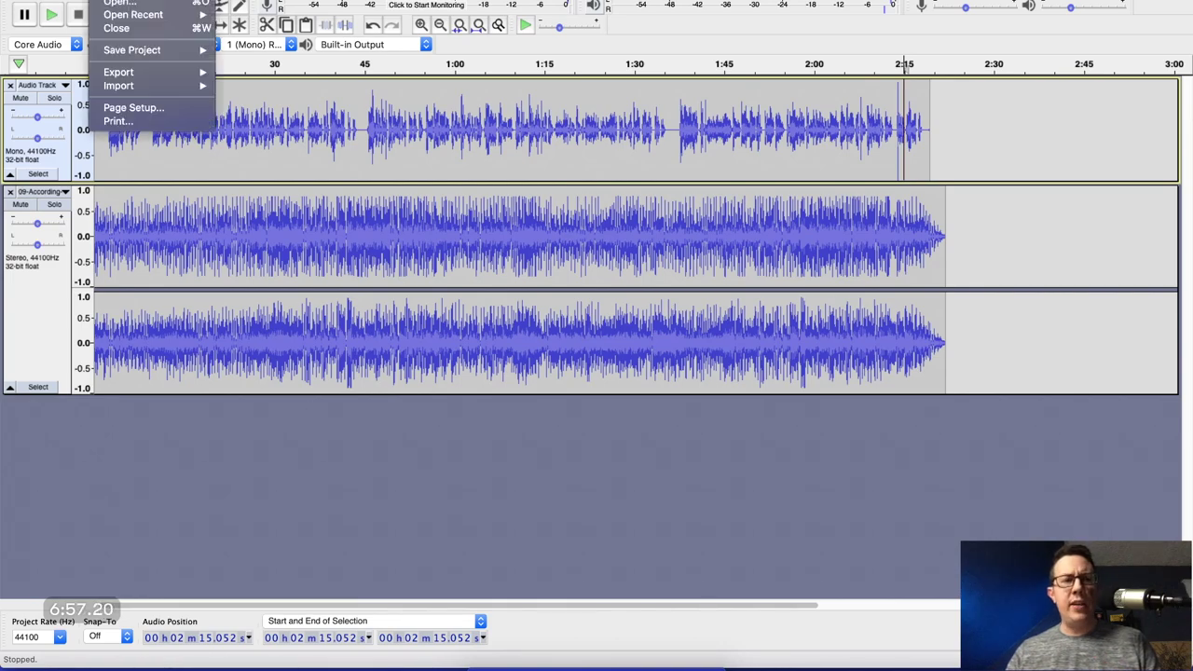
mouse_move(131, 71)
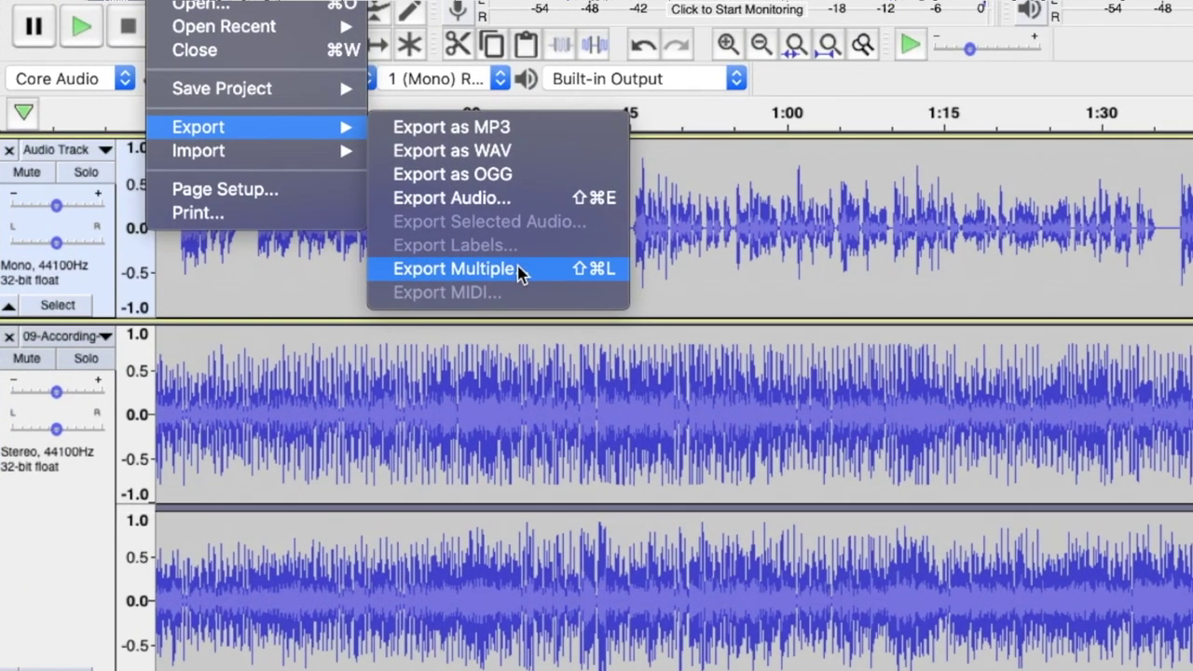
click(504, 262)
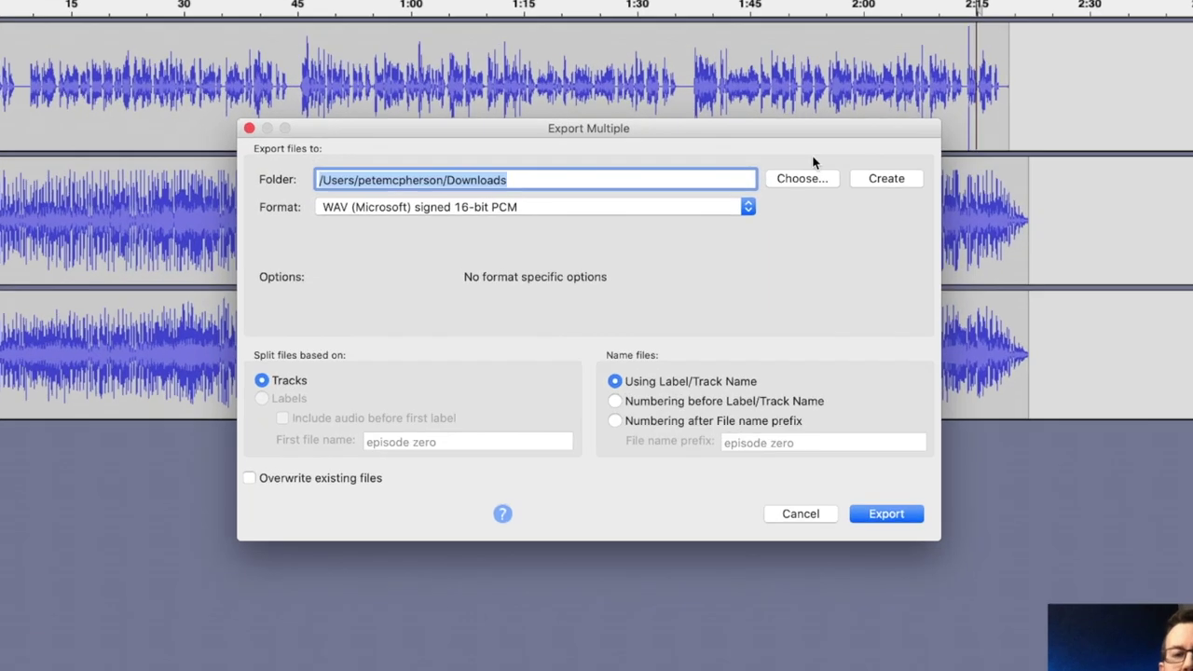
click(767, 202)
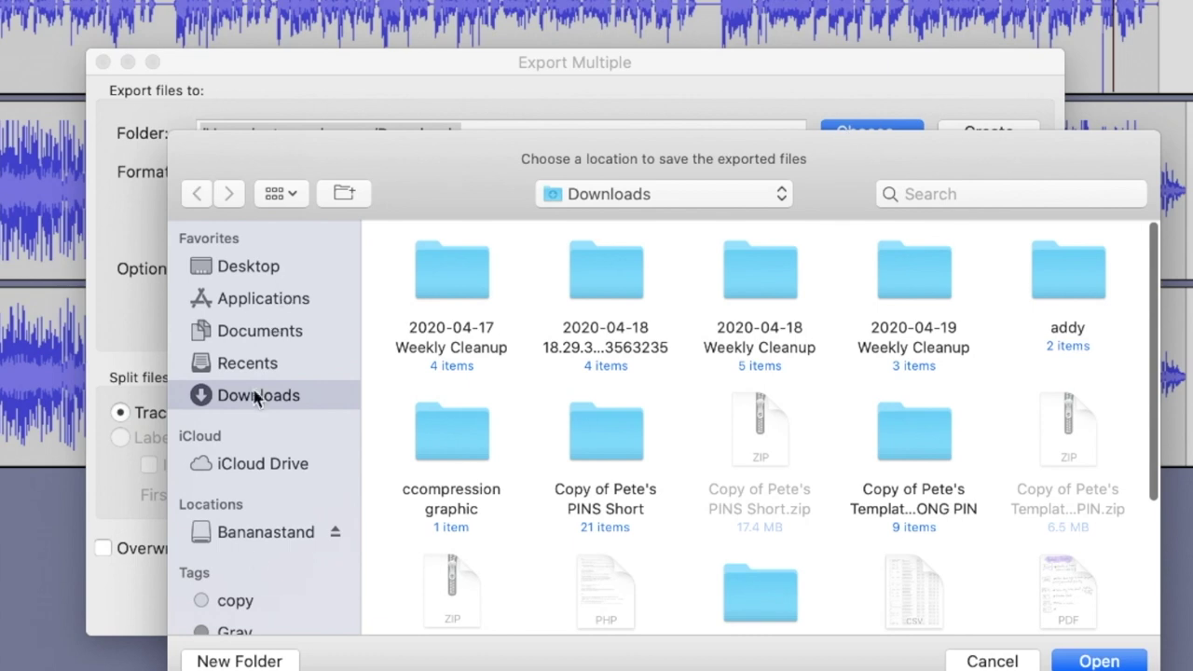
click(261, 531)
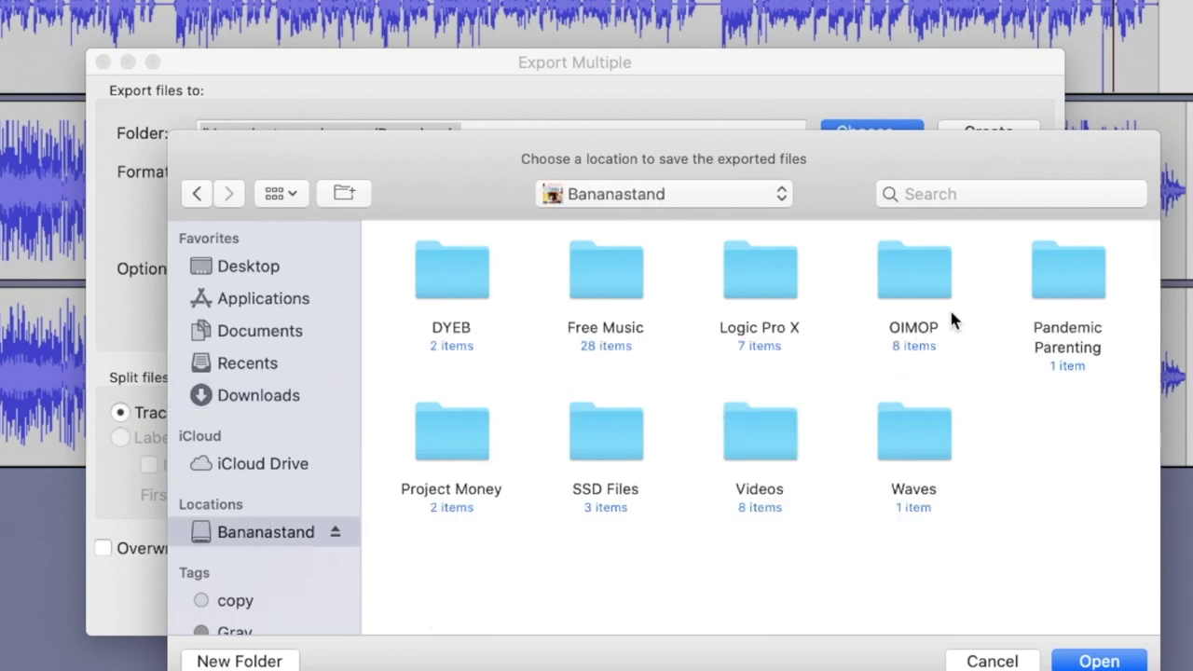
double_click(1070, 265)
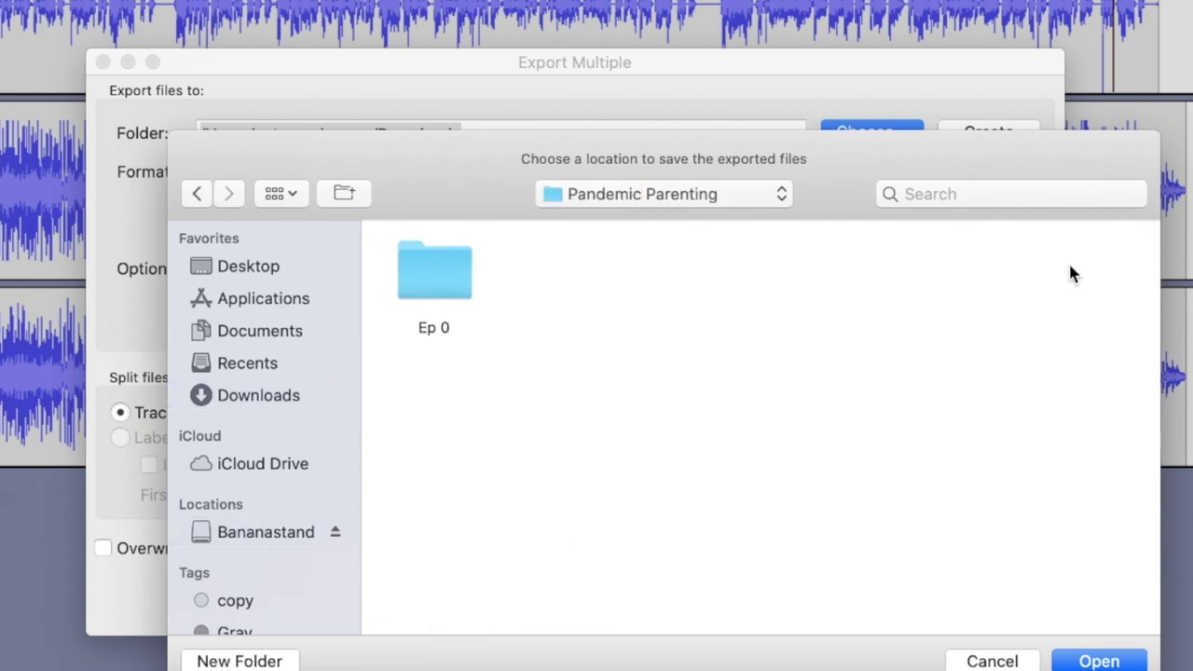
double_click(447, 284)
key(Return)
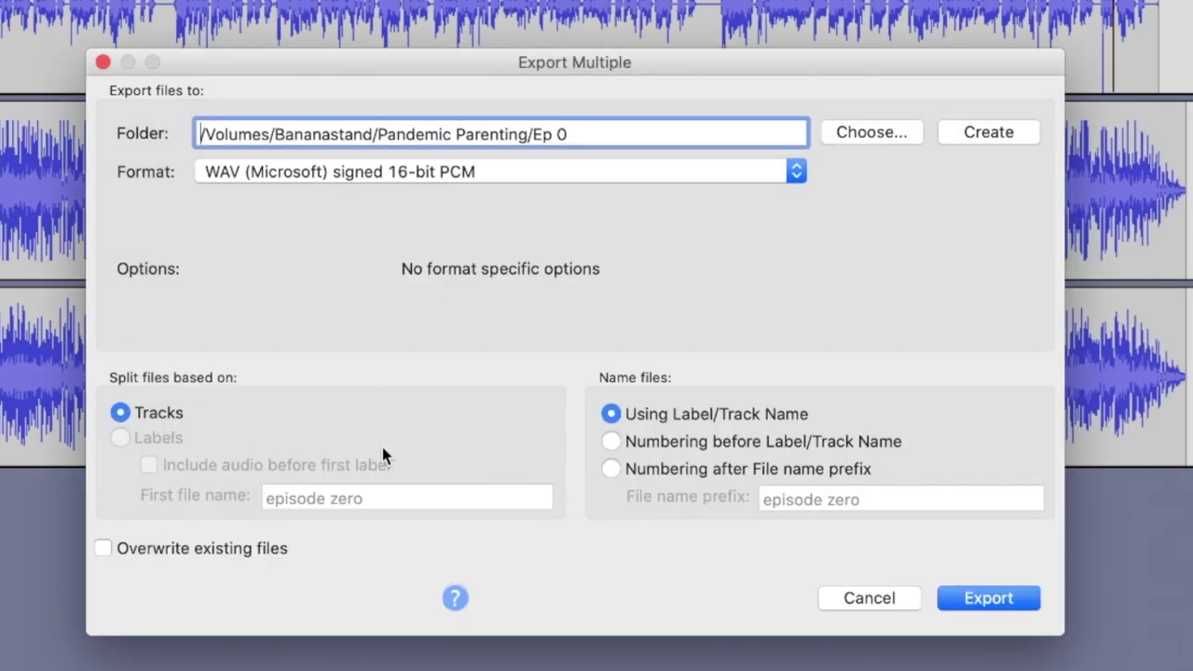
Export both tracks as separate WAV files, accepting each track's metadata.
click(964, 598)
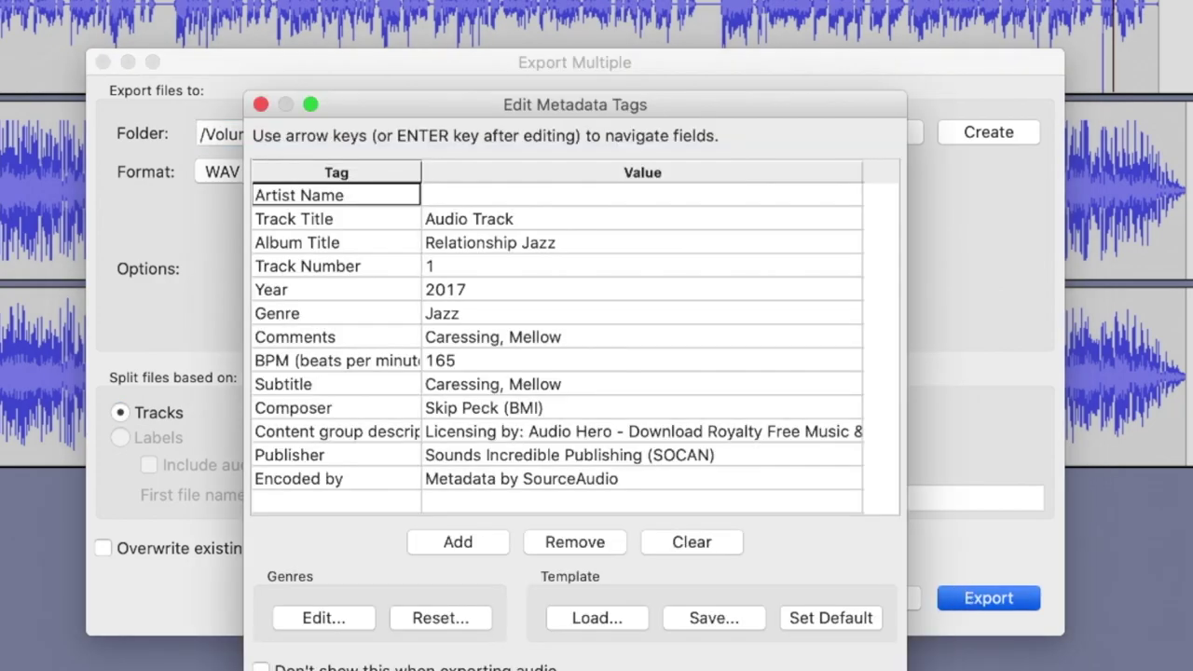
click(830, 670)
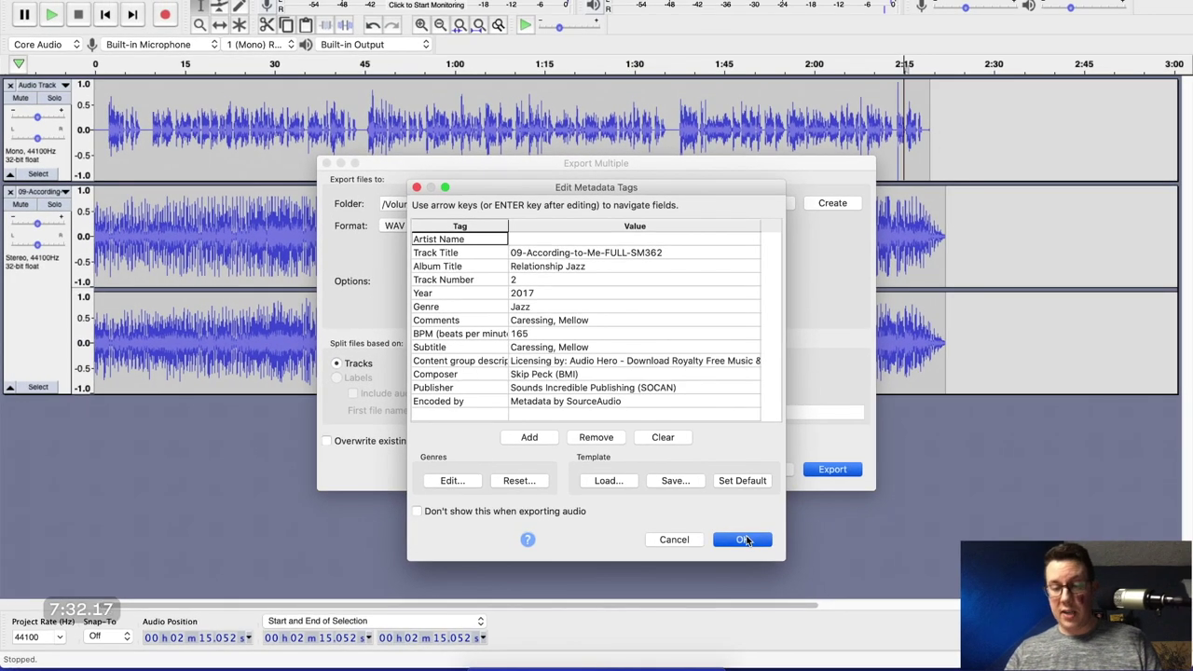
click(746, 540)
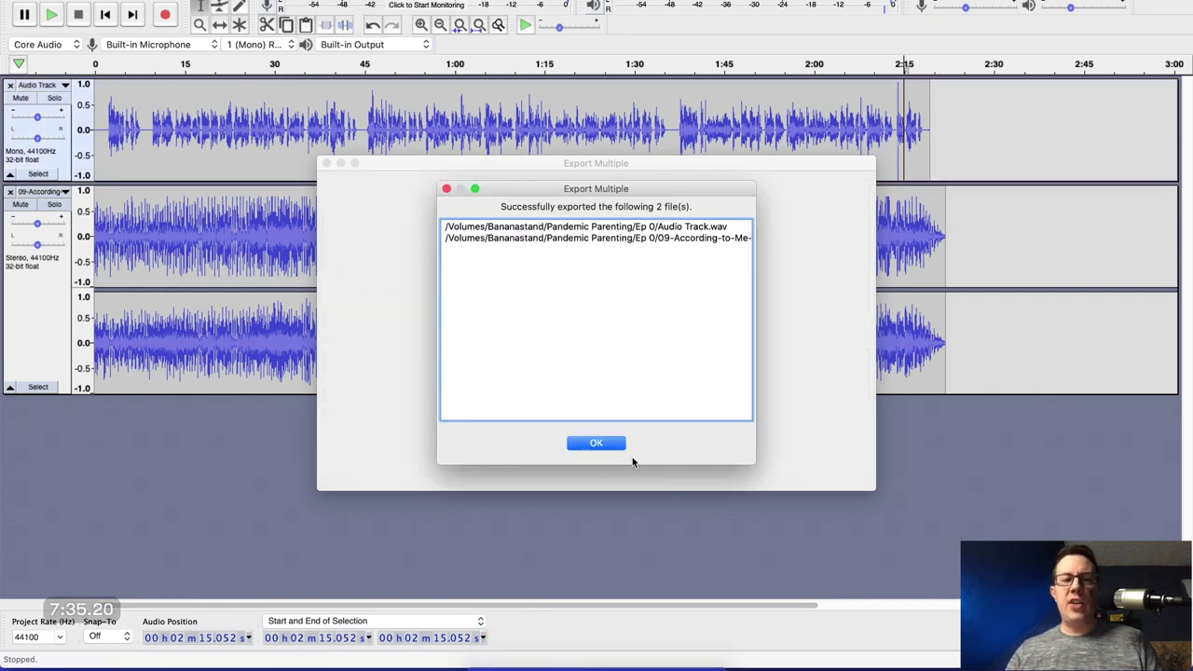
click(606, 445)
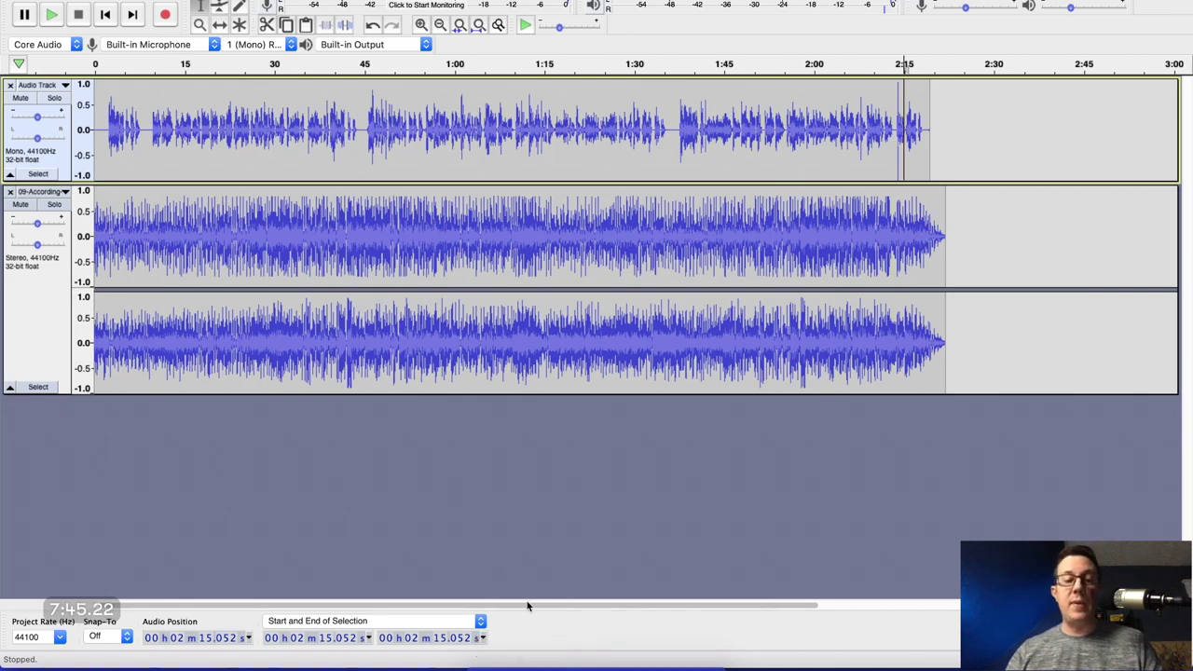
Open auphonic.com in a new Chrome tab and log in to the account.
click(519, 652)
key(super+t)
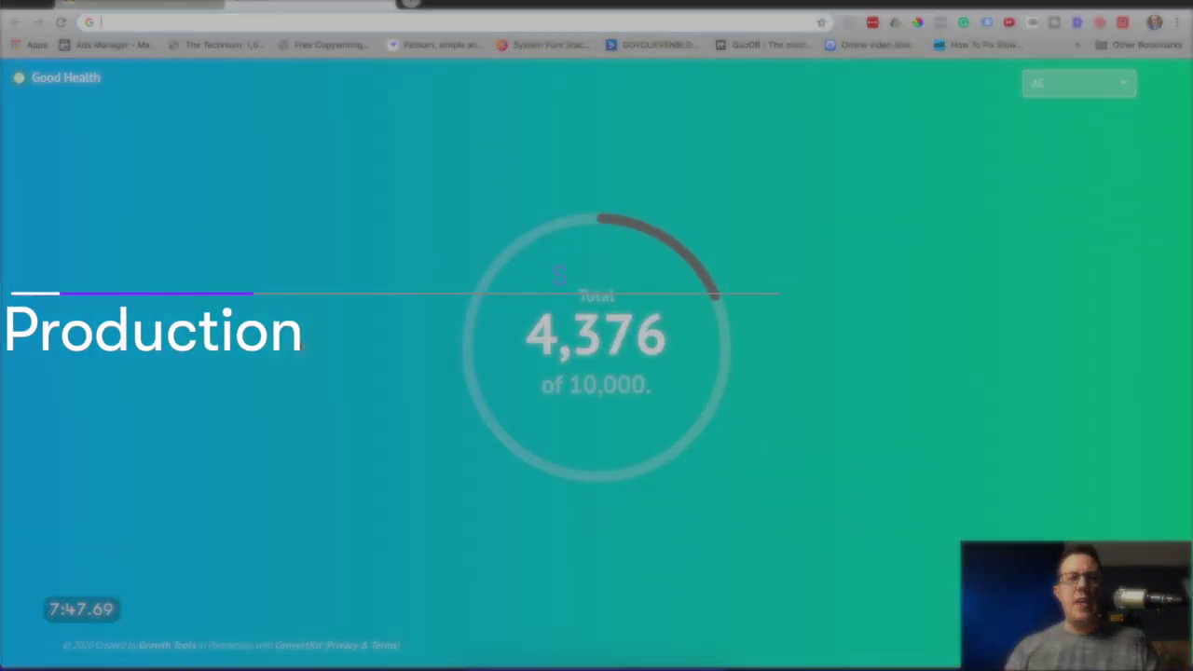
text(auph)
key(Return)
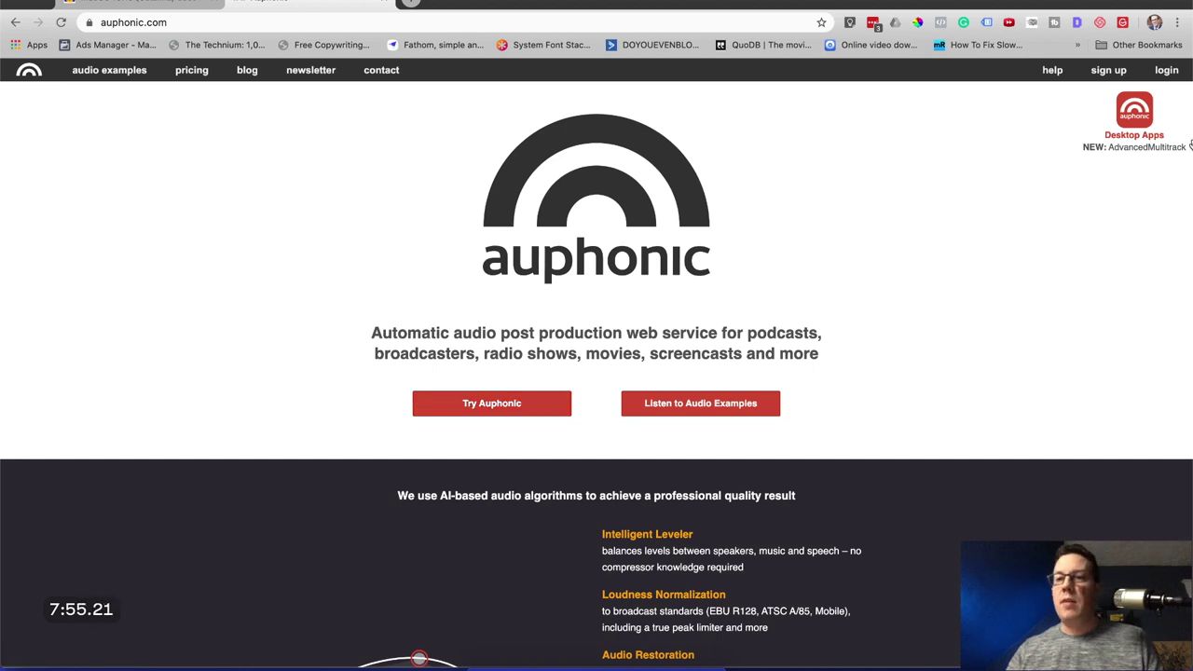
click(1166, 71)
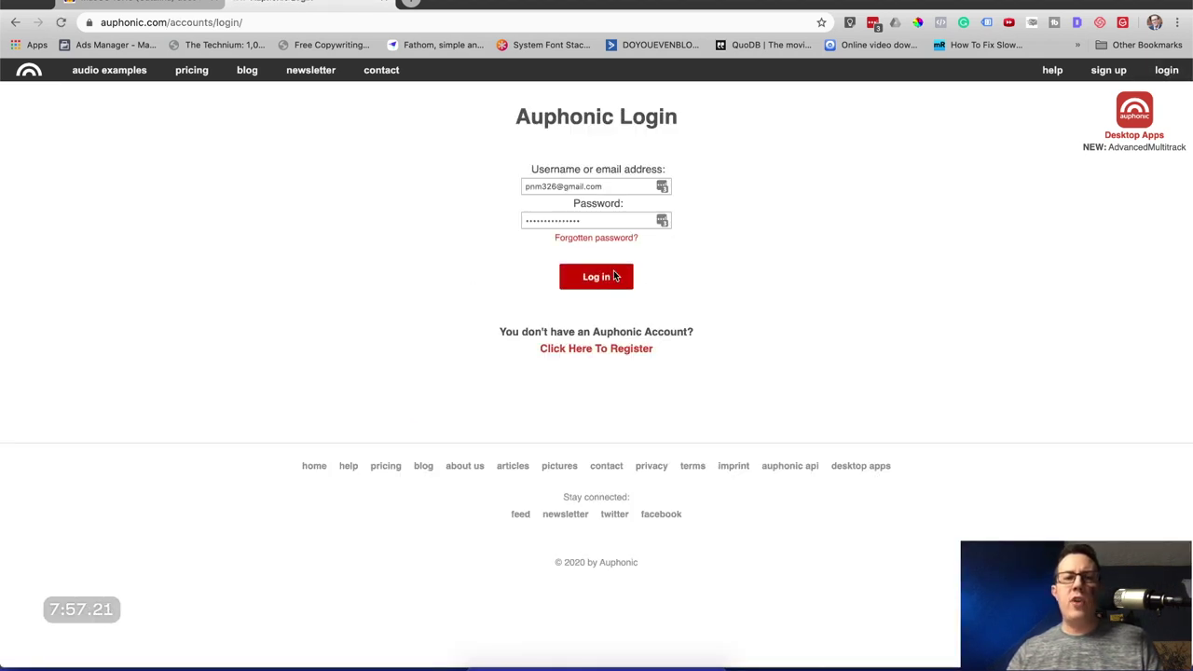
click(601, 277)
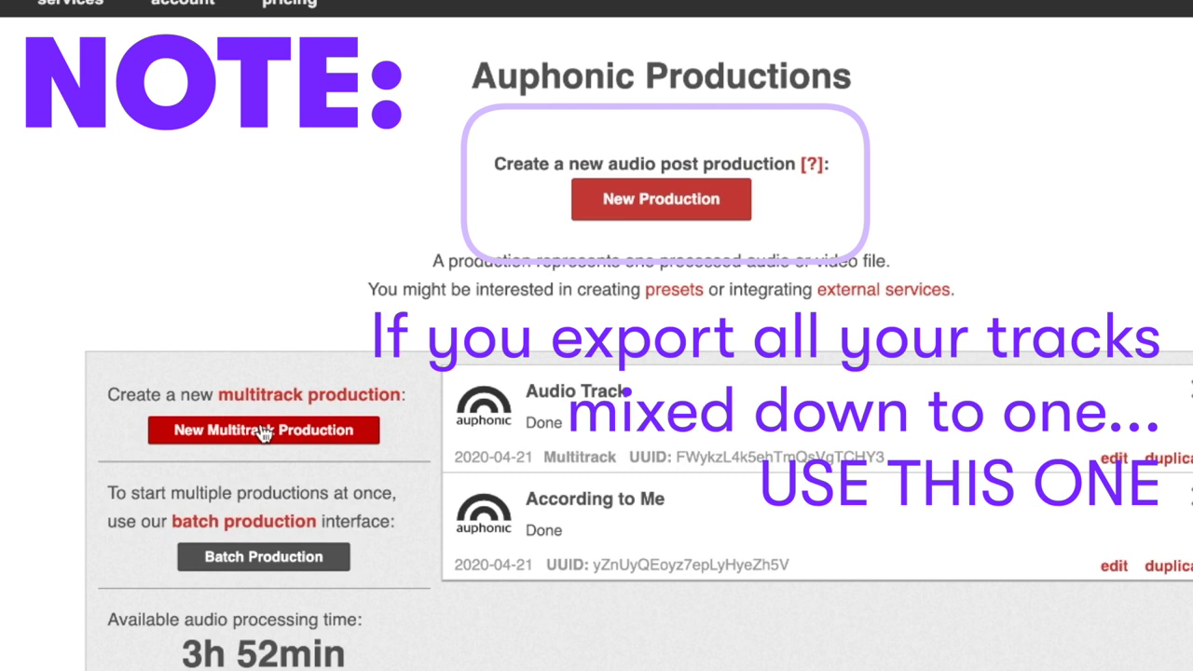
Start a New Multitrack Production in Auphonic, then switch back to Audacity.
click(264, 434)
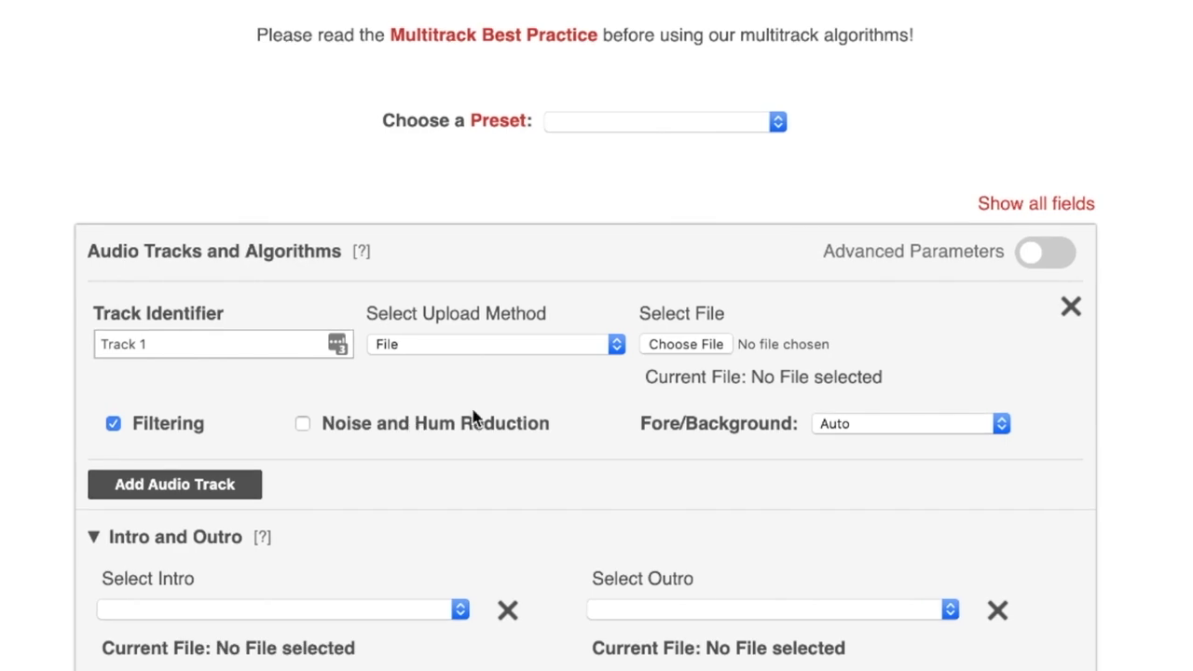
scroll(633, 384, down, 15)
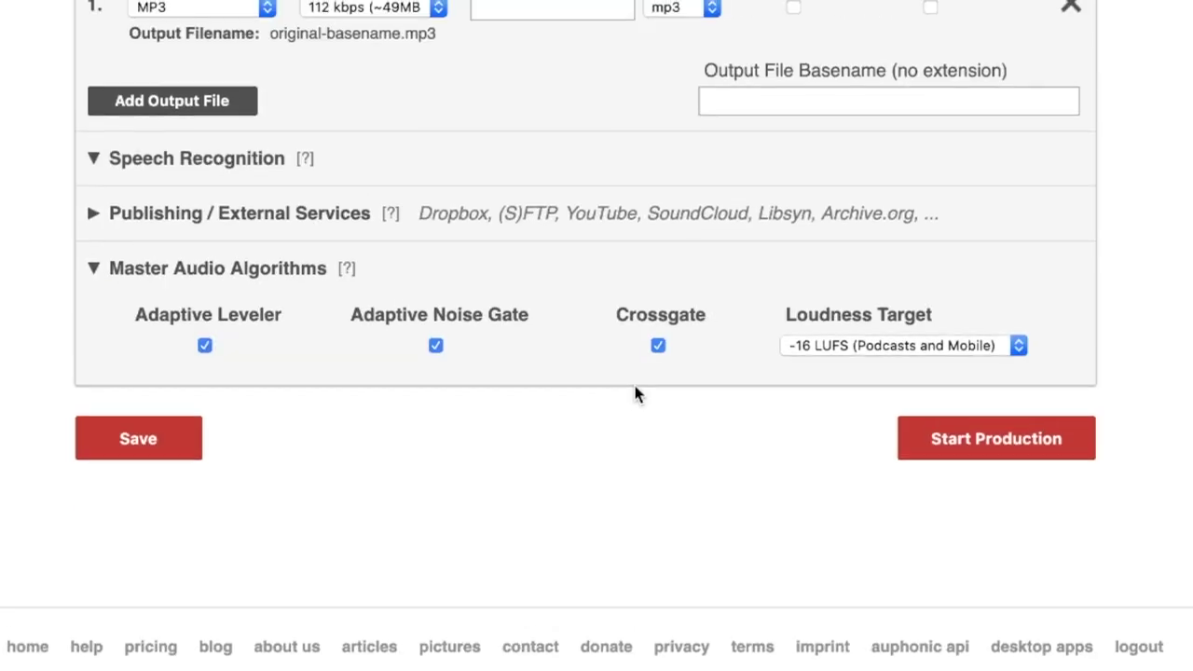
scroll(393, 296, up, 15)
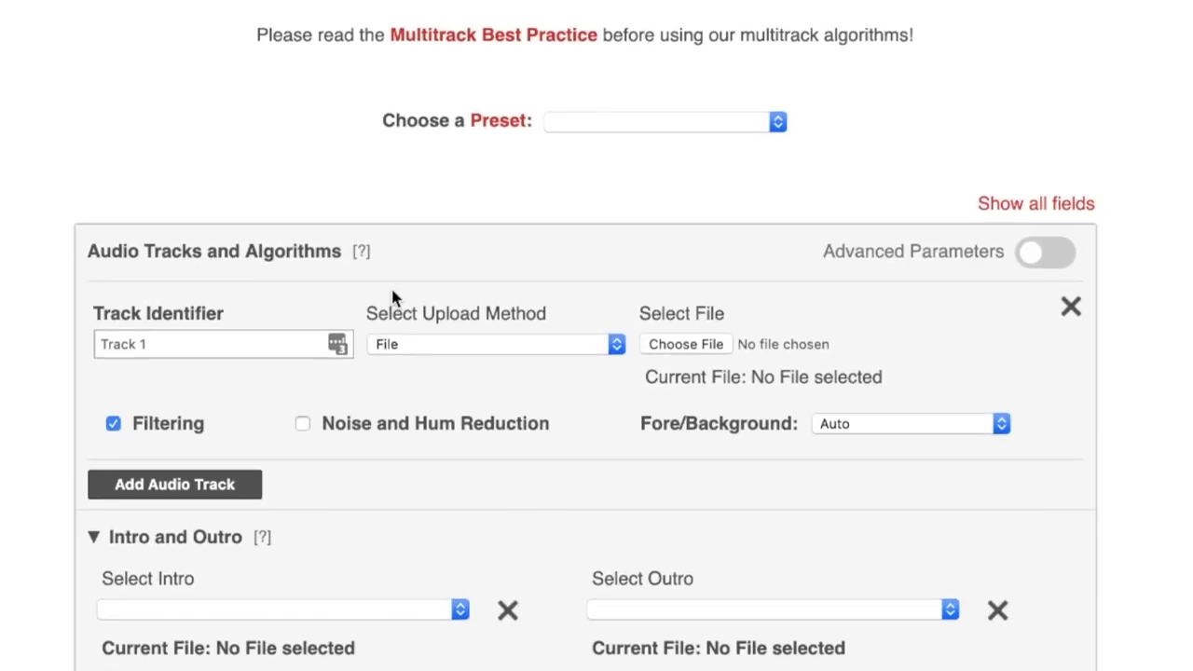
key(super+Tab)
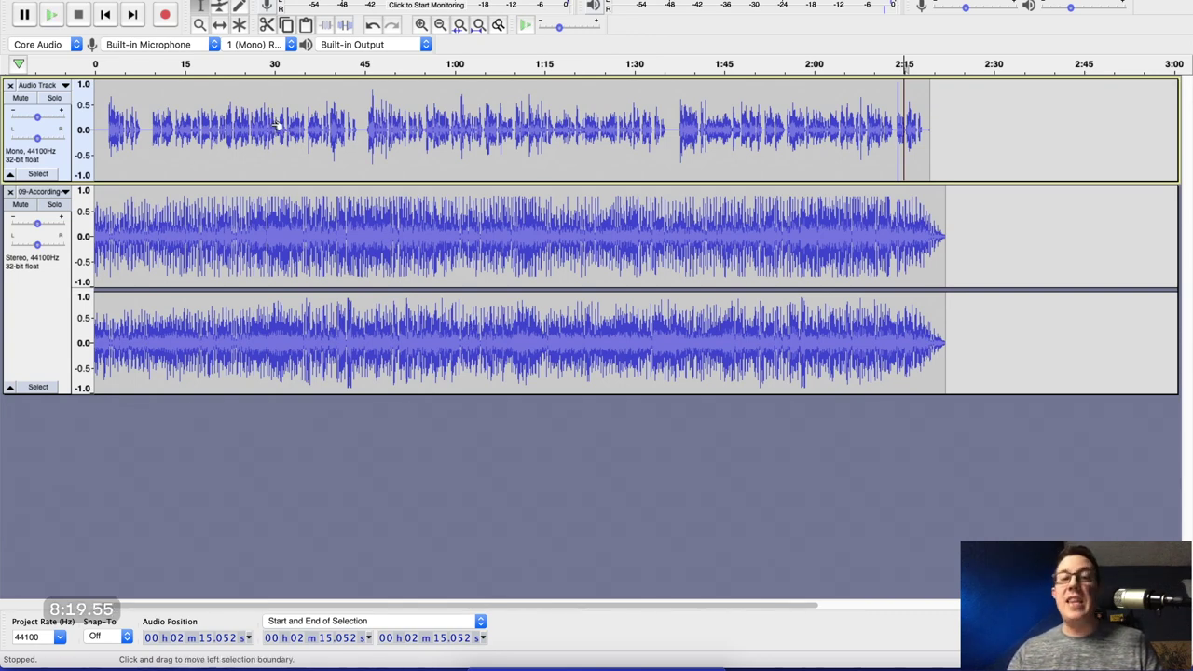
Drag Audio Track.wav from Pandemic Parenting > Ep 0 onto Auphonic's Track 1 file slot.
key(super+Tab)
scroll(330, 135, down, 4)
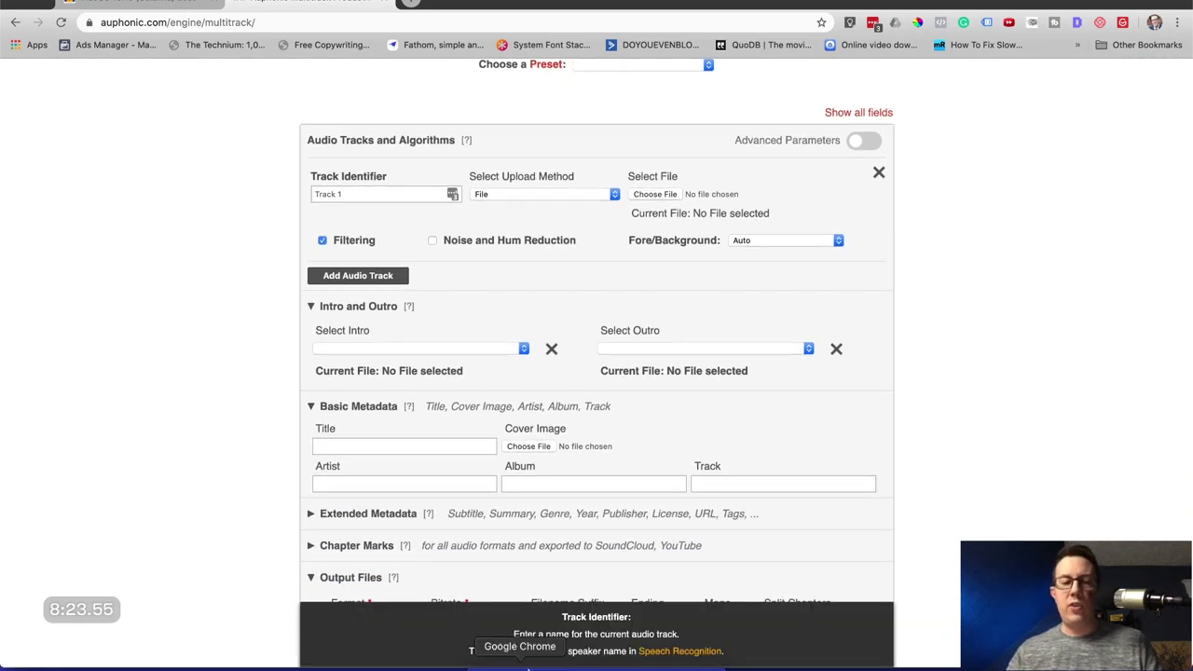
click(480, 663)
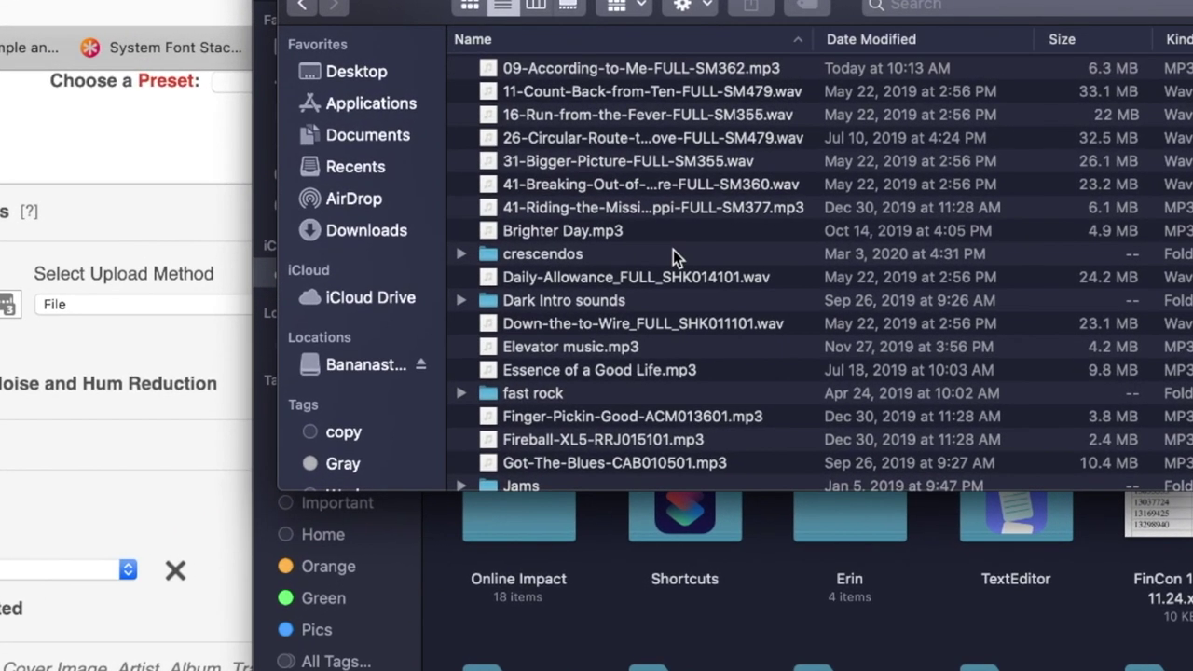
key(super+w)
click(391, 341)
double_click(1171, 75)
double_click(515, 98)
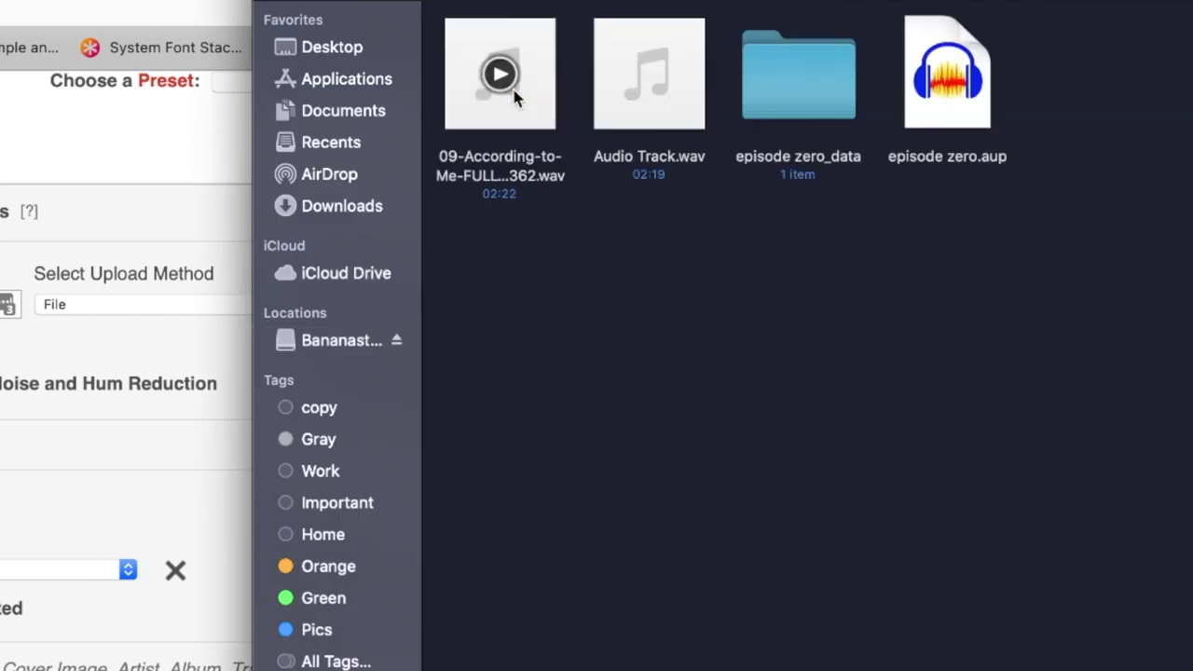
drag(643, 117, 369, 303)
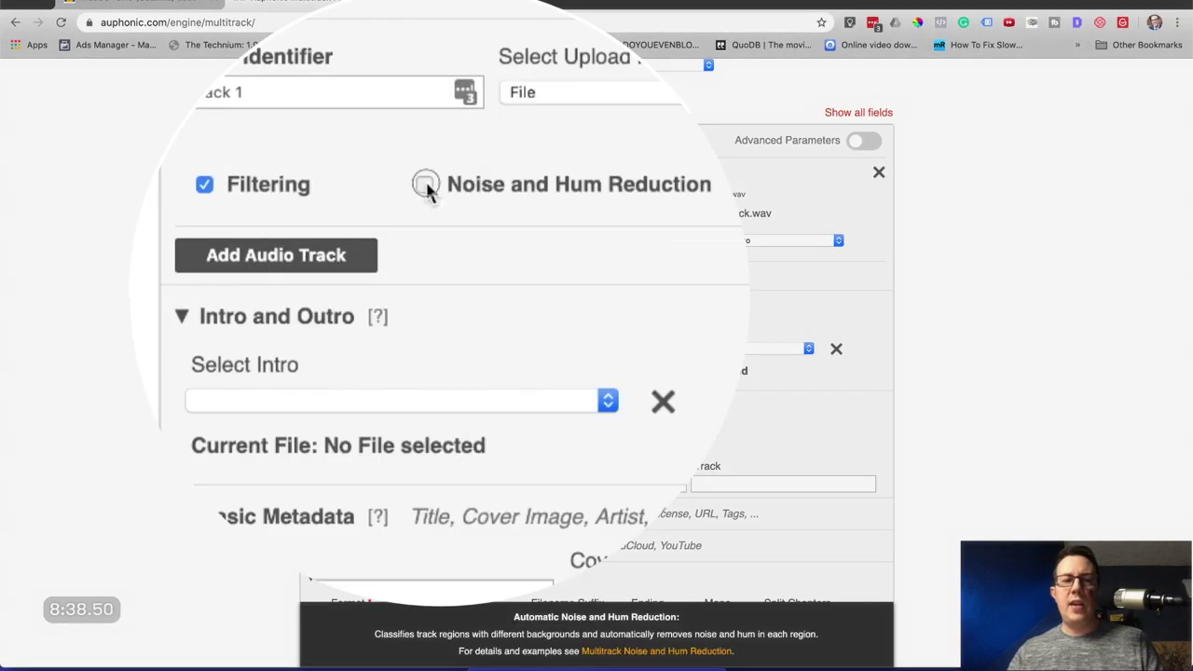
Enable Noise and Hum Reduction on Track 1, and add Track 2 with 09-According-to-Me-FULL-SM362.wav set to Duck this Track.
click(433, 241)
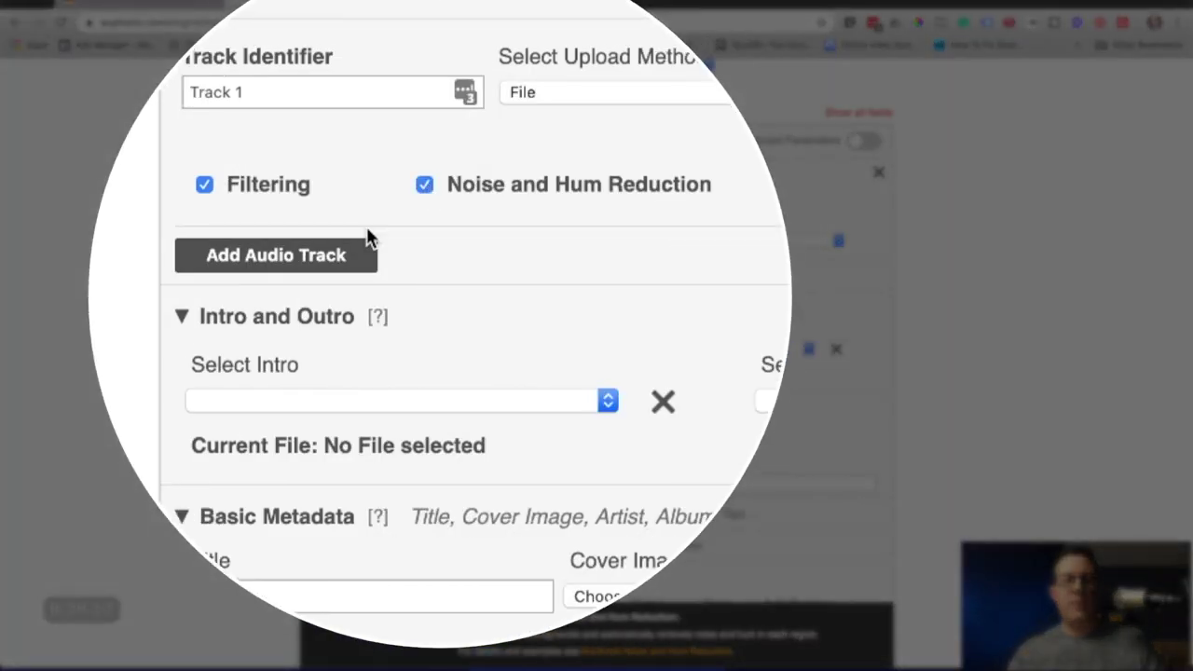
click(267, 257)
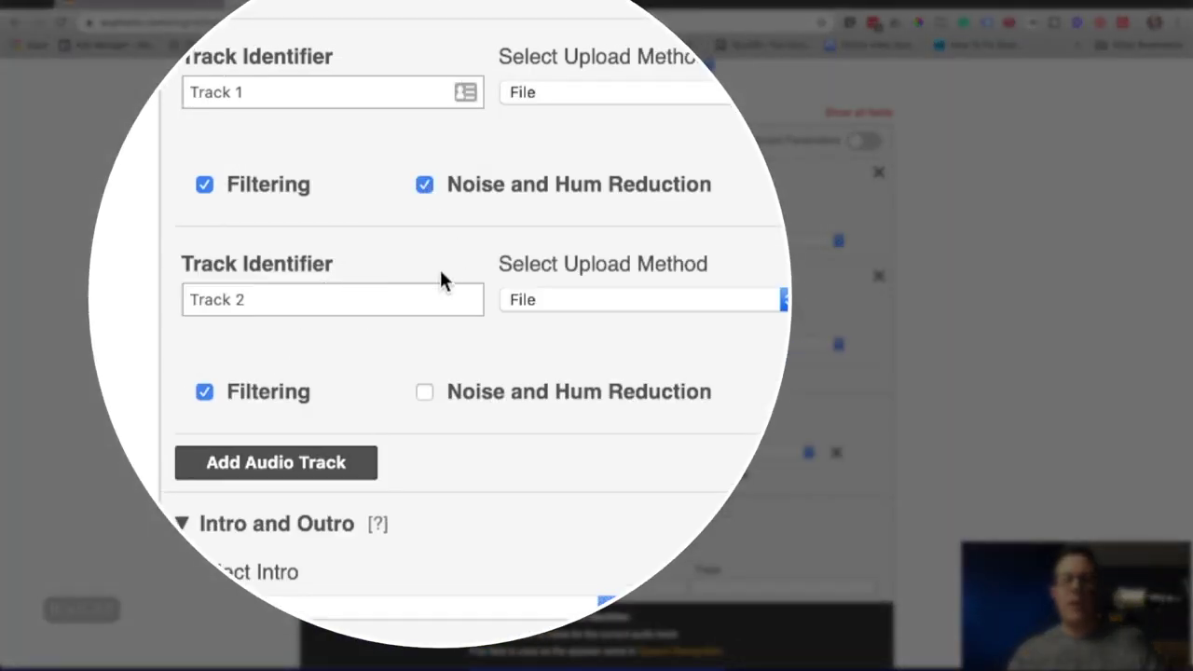
key(super+Tab)
click(762, 82)
drag(762, 82, 671, 308)
key(super+Tab)
click(759, 344)
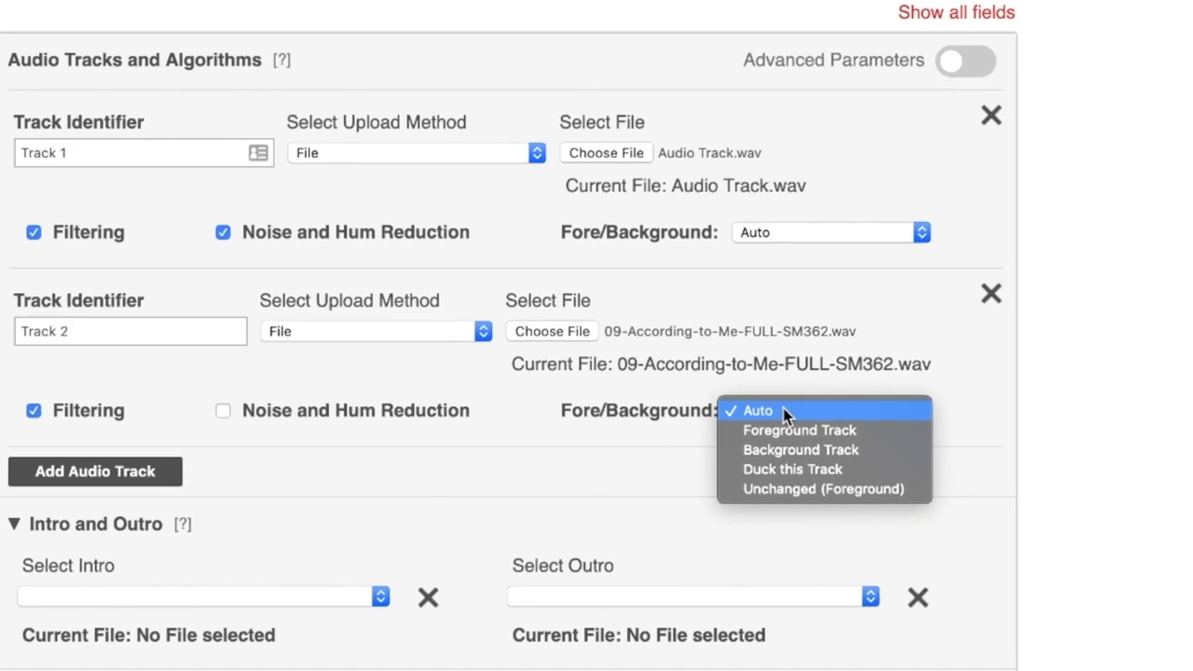
click(773, 470)
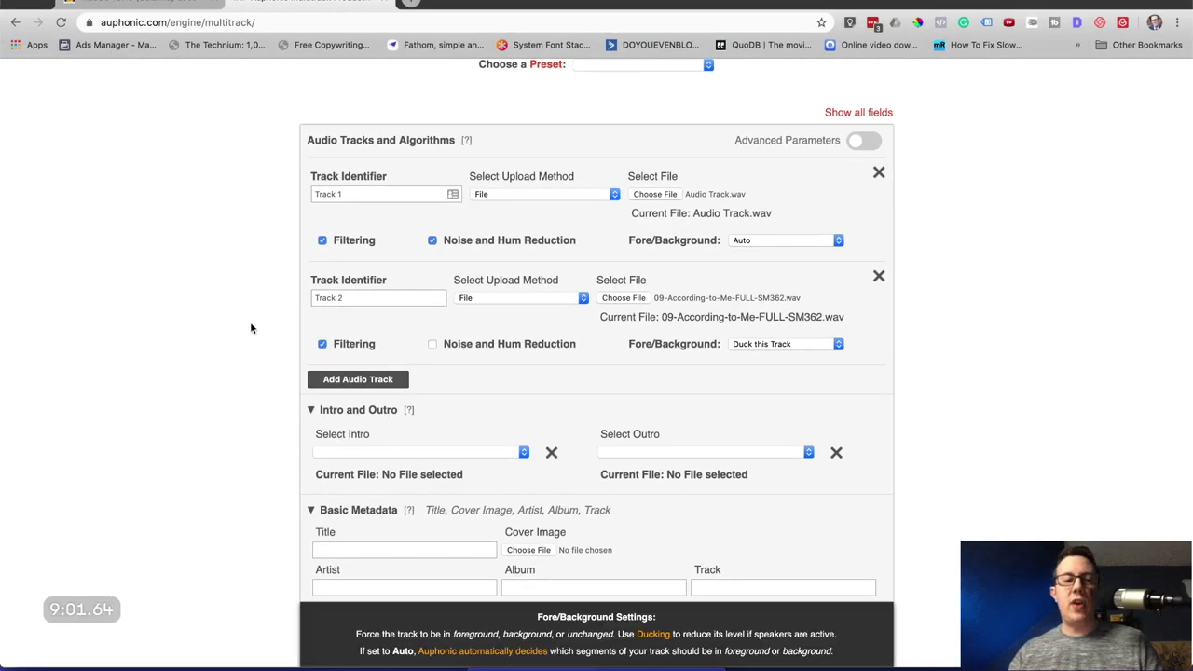
Set the Auphonic loudness target to -19 LUFS and start the production.
scroll(221, 338, down, 5)
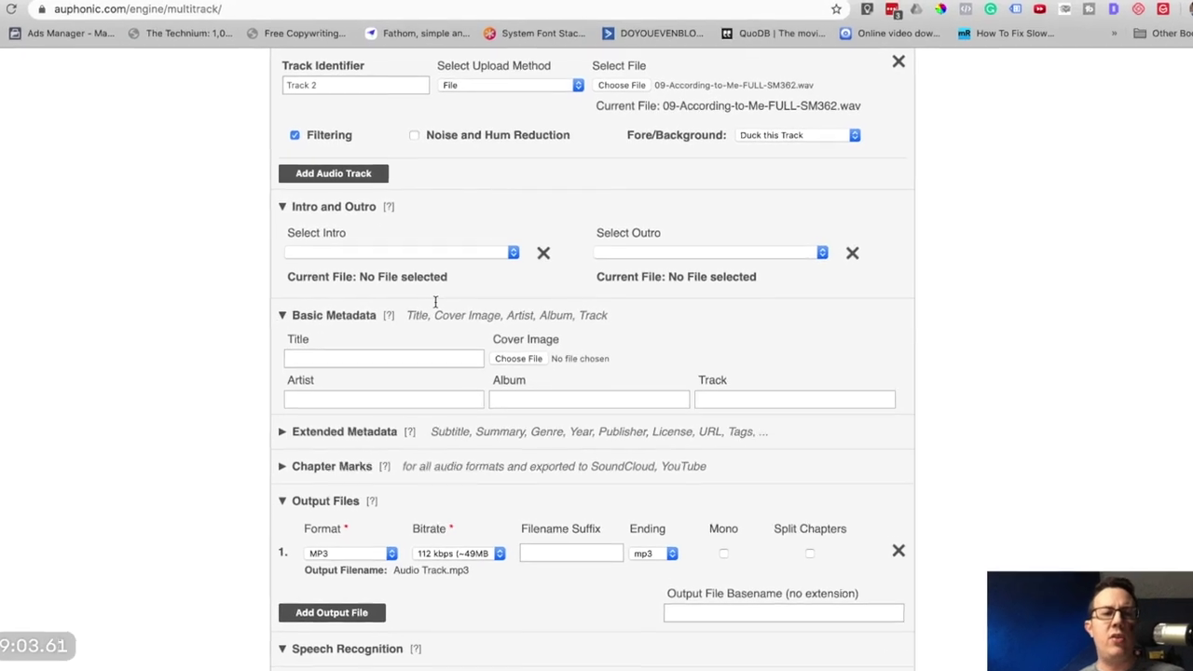
scroll(434, 301, down, 5)
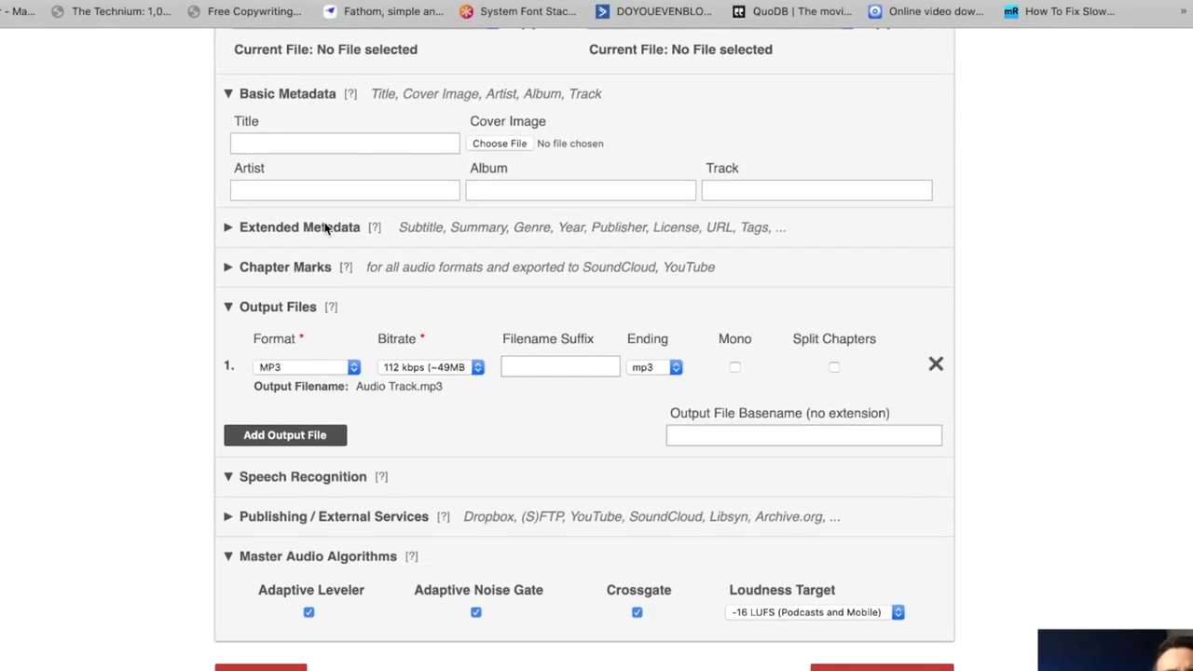
scroll(330, 229, down, 2)
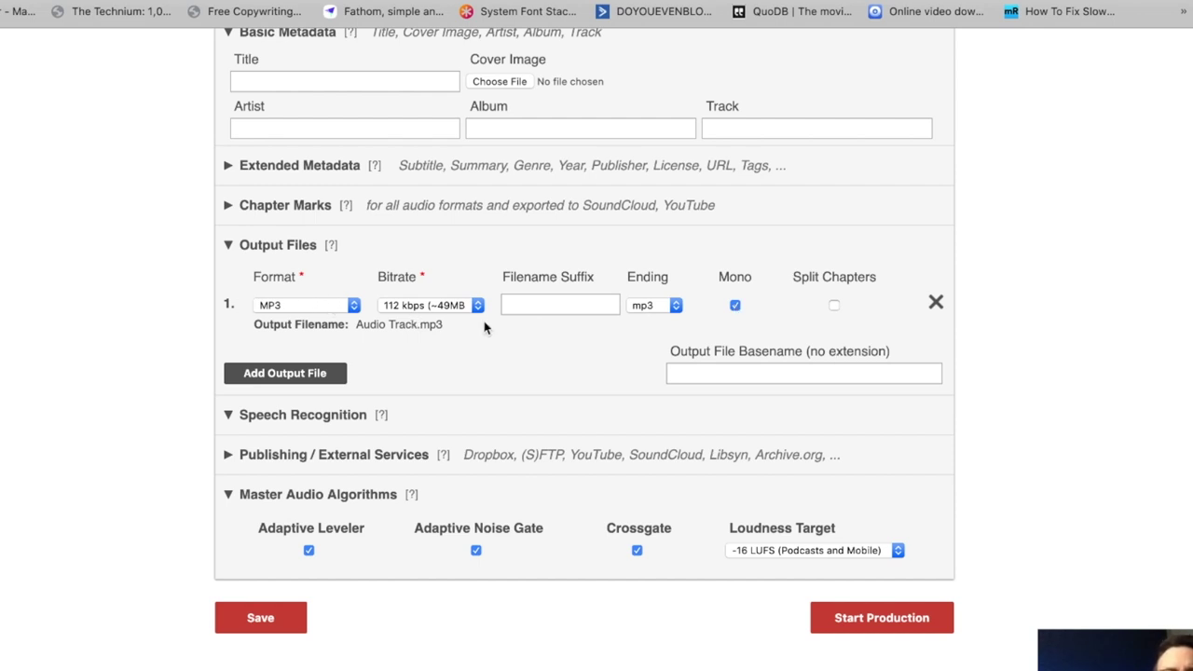
scroll(484, 327, down, 1)
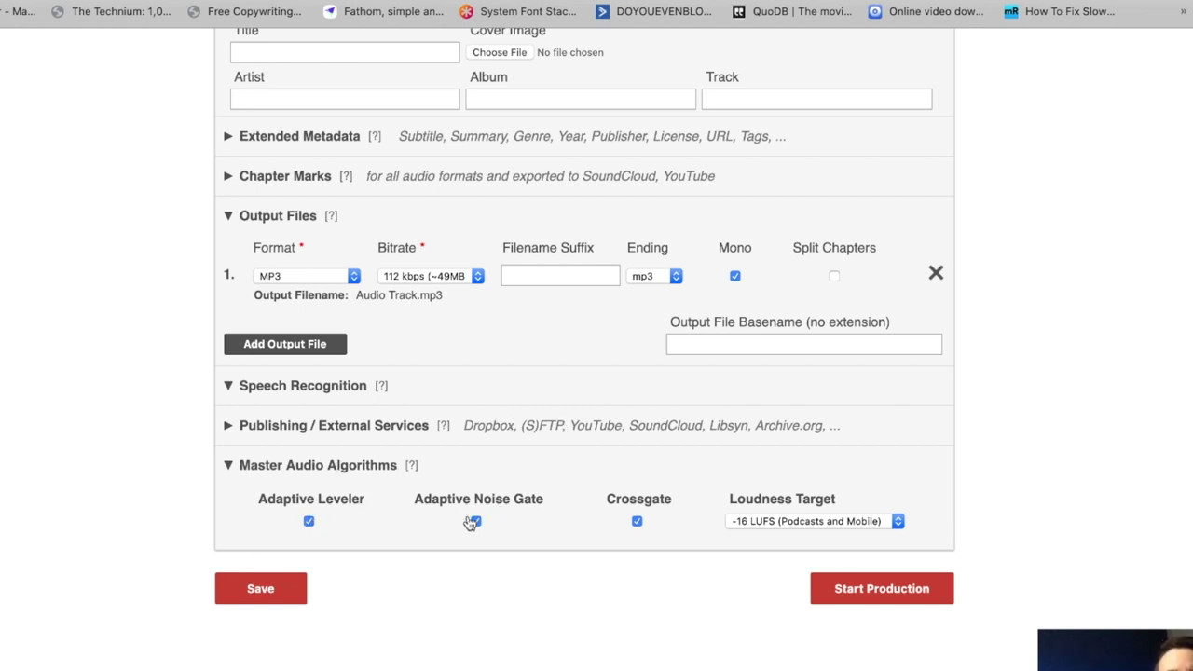
click(764, 524)
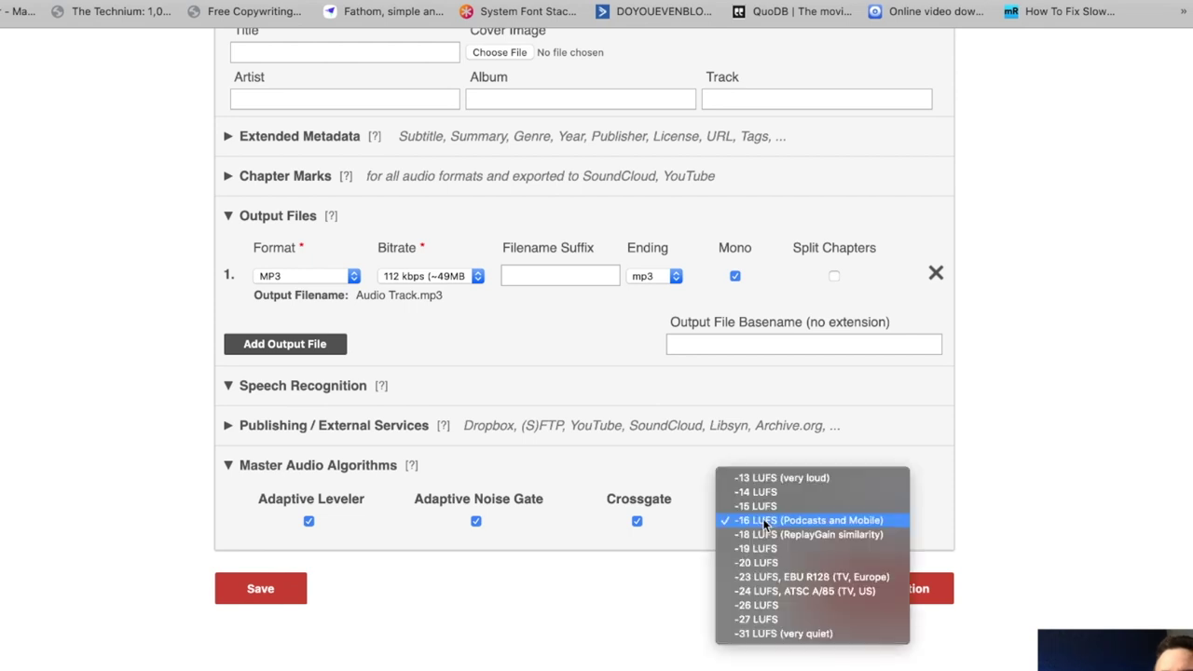
click(807, 550)
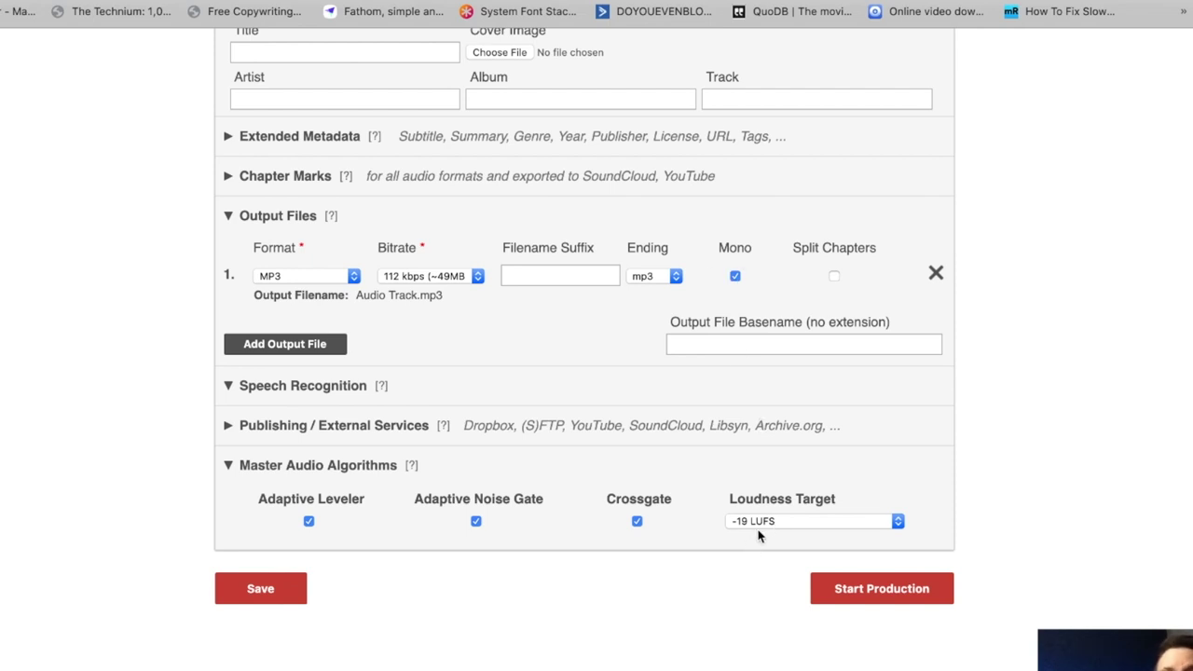
scroll(759, 532, down, 1)
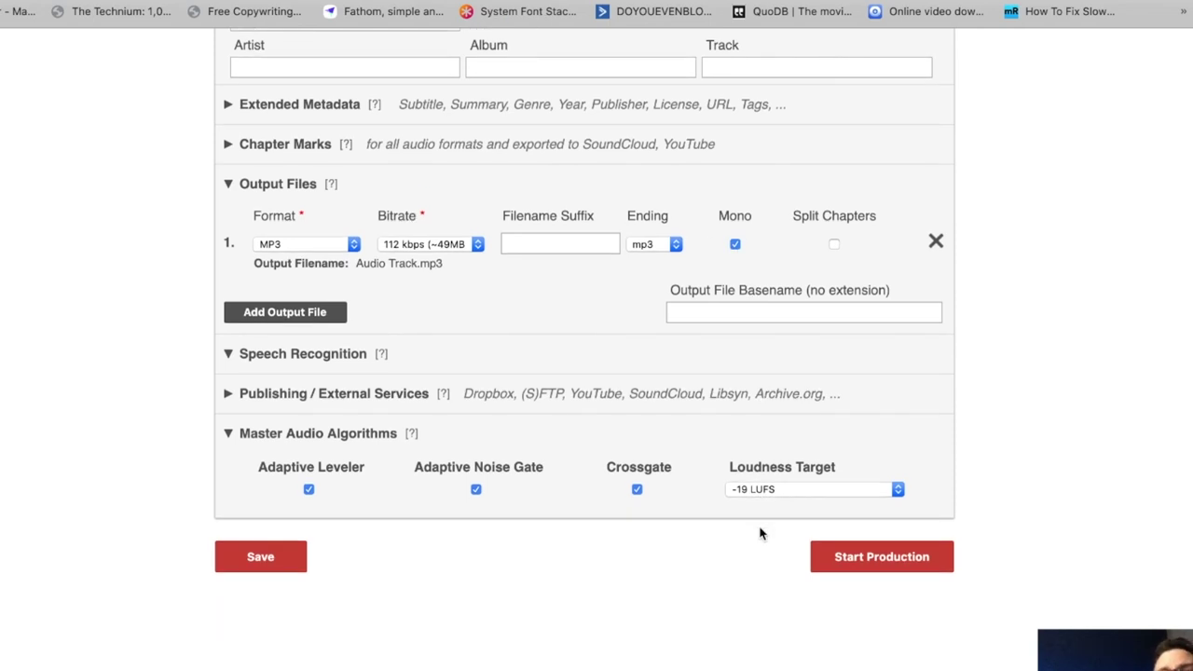
click(848, 560)
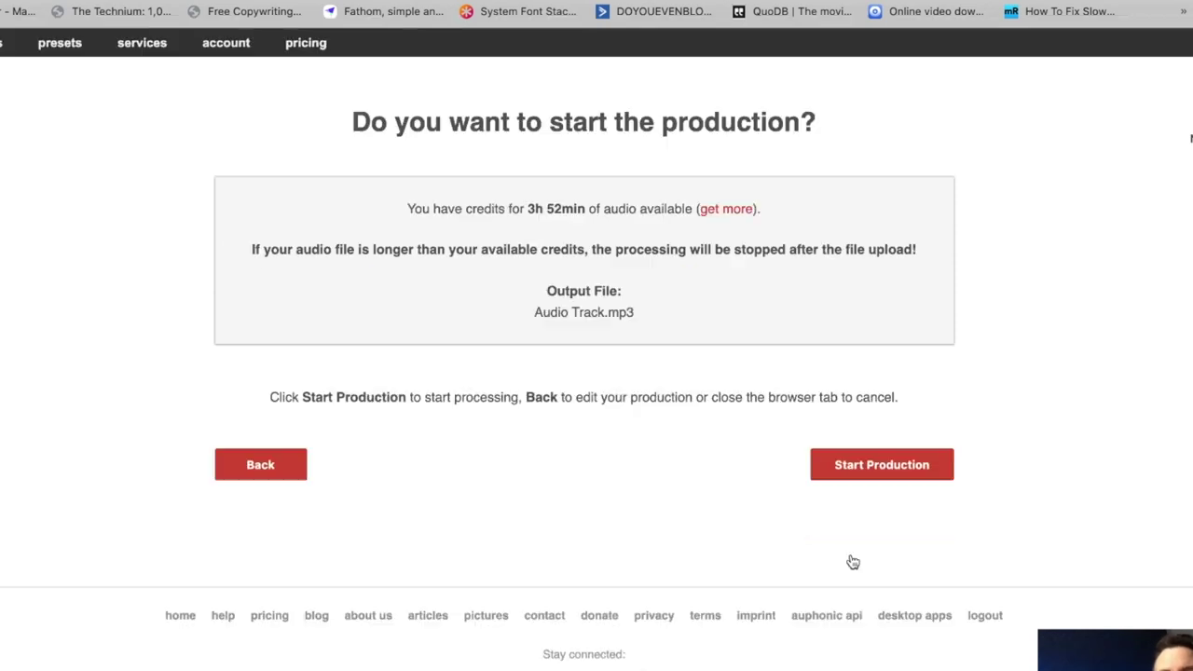
Confirm starting the Auphonic production, then load canva.com.
click(886, 471)
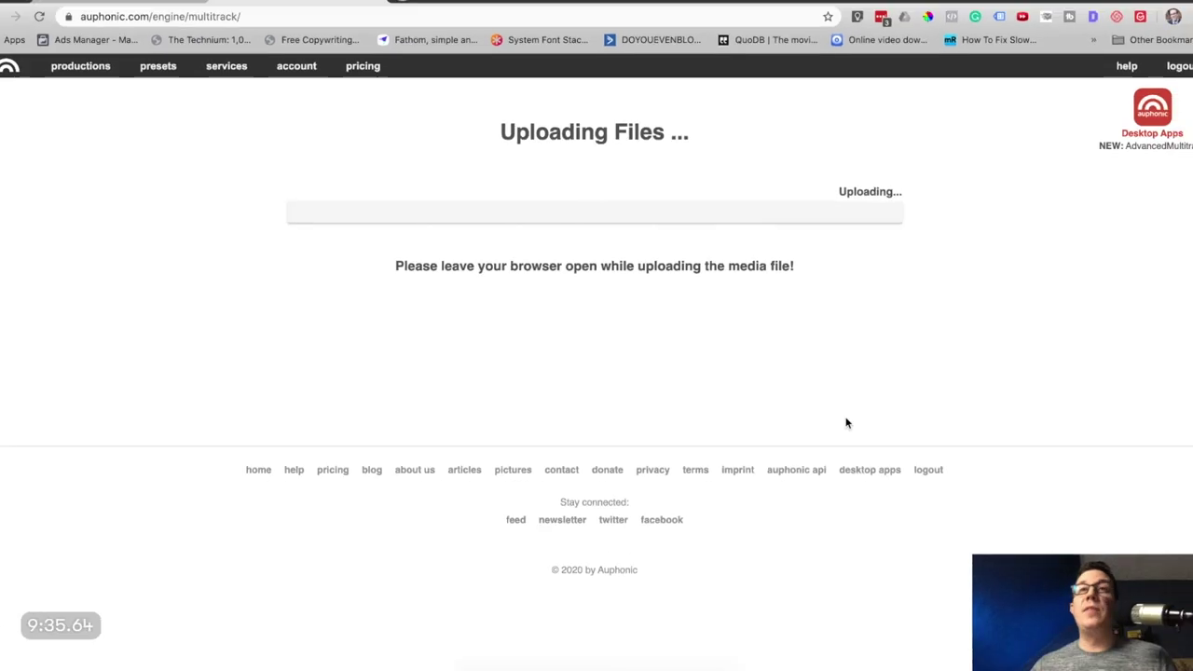
key(alt+space)
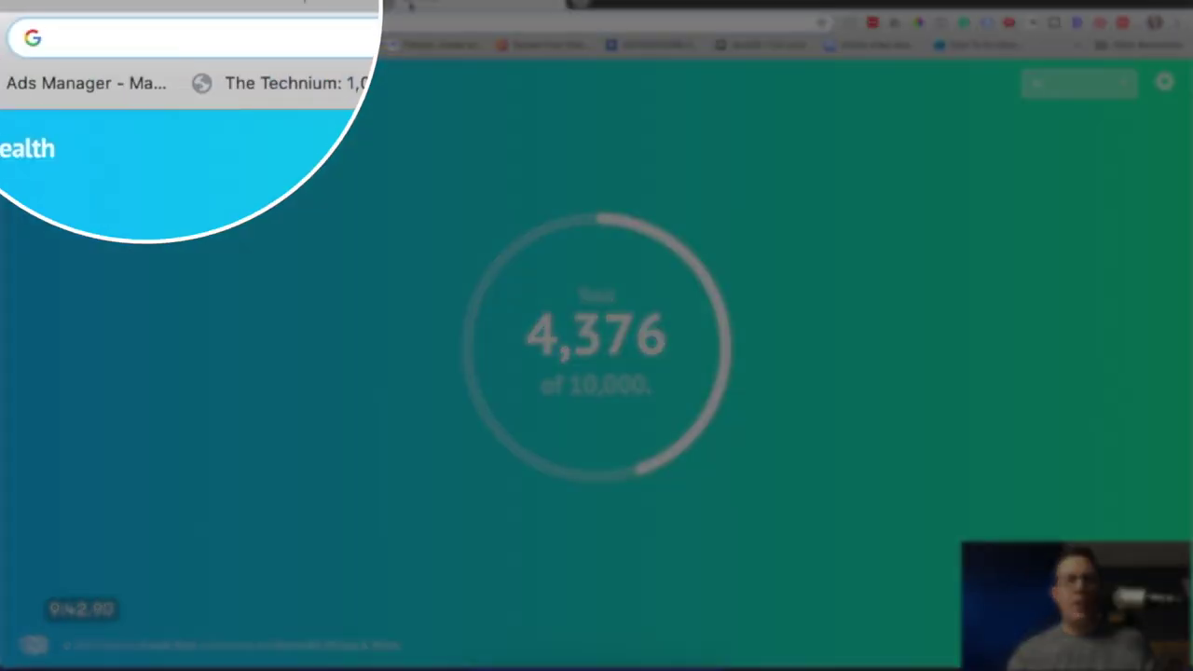
text(canva.com)
key(Return)
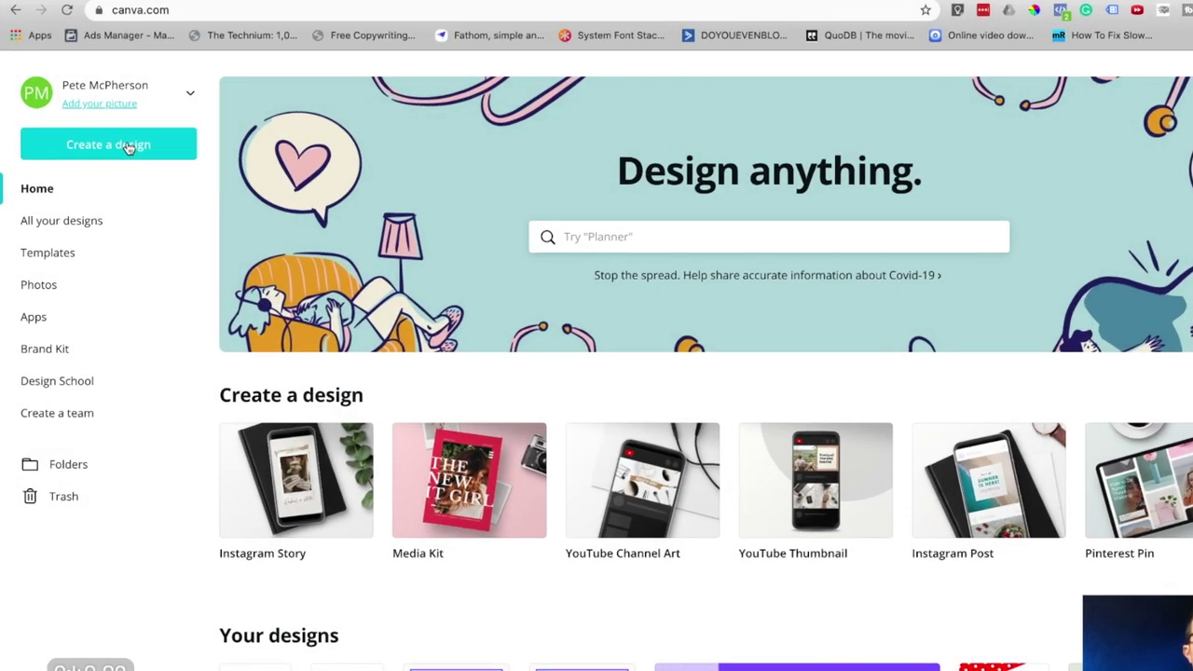
Create a custom 2997 × 2997 px Canva design.
click(116, 142)
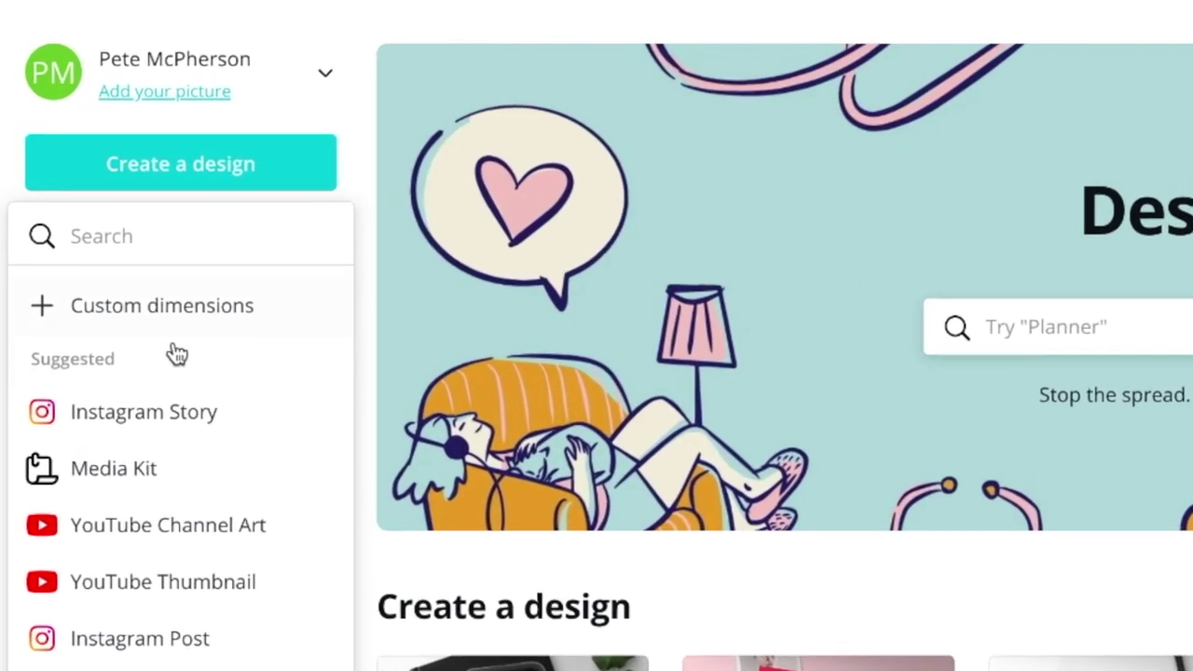
click(183, 313)
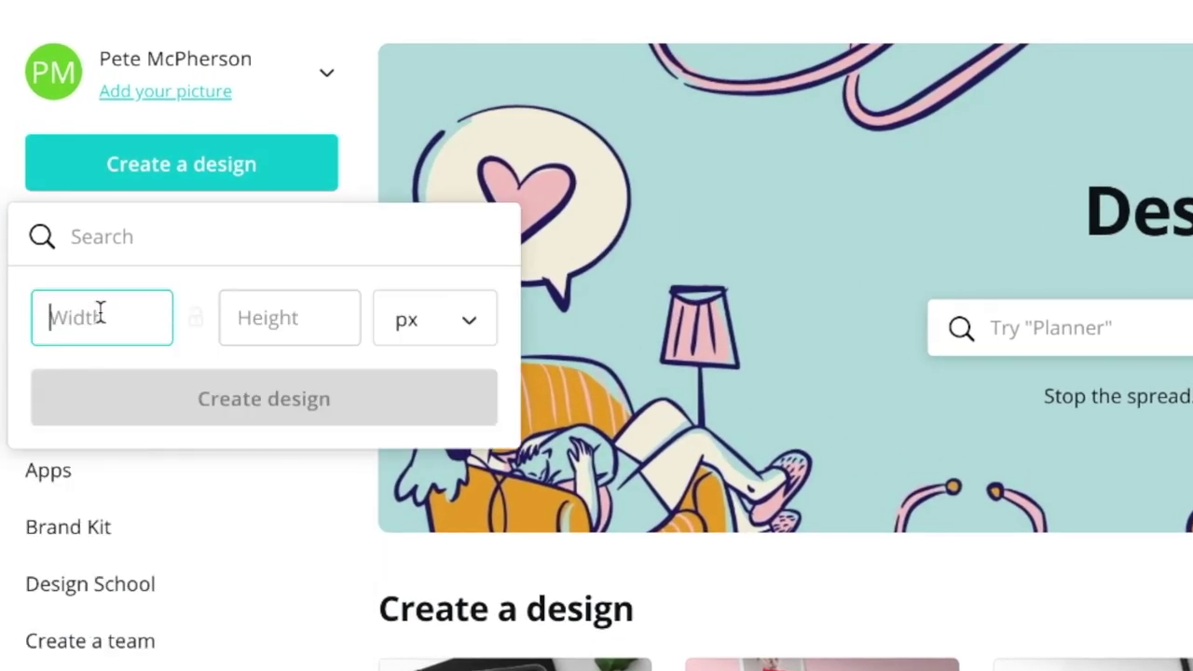
text(2)
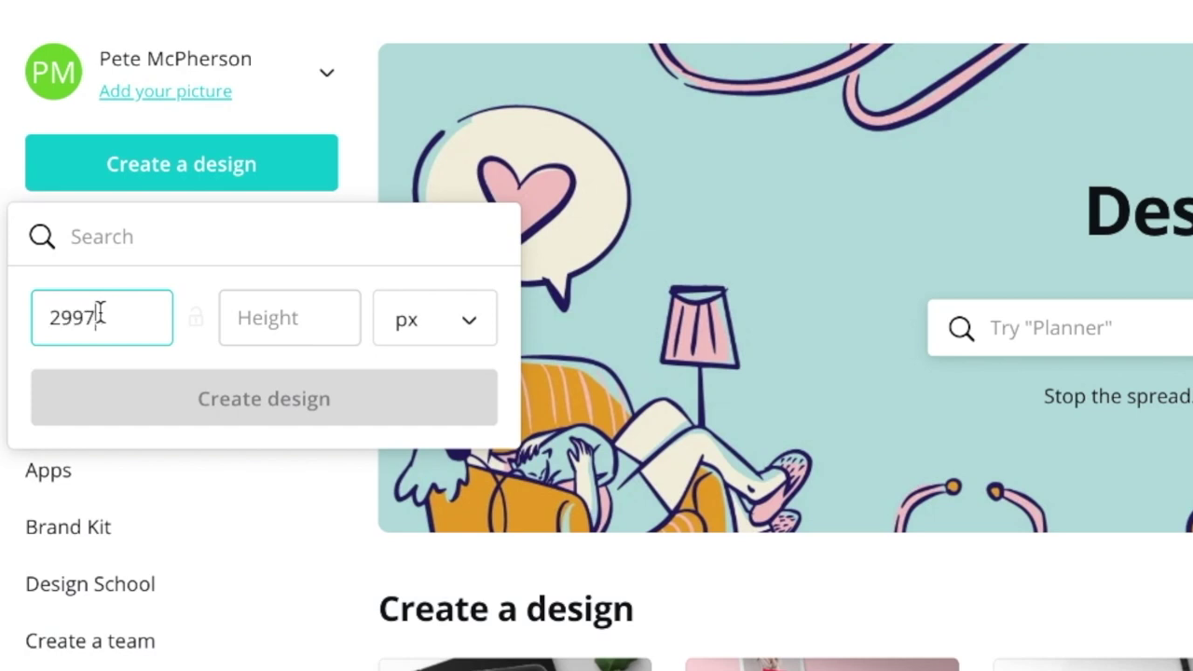
text(997)
key(Tab)
text(2997)
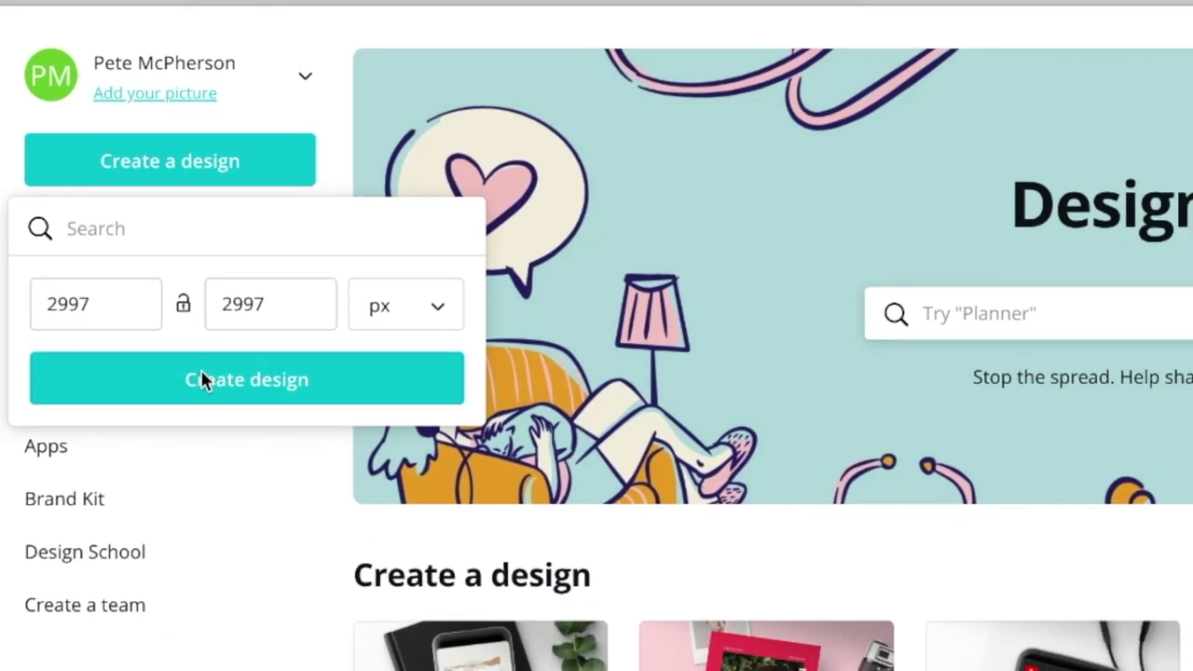
click(221, 391)
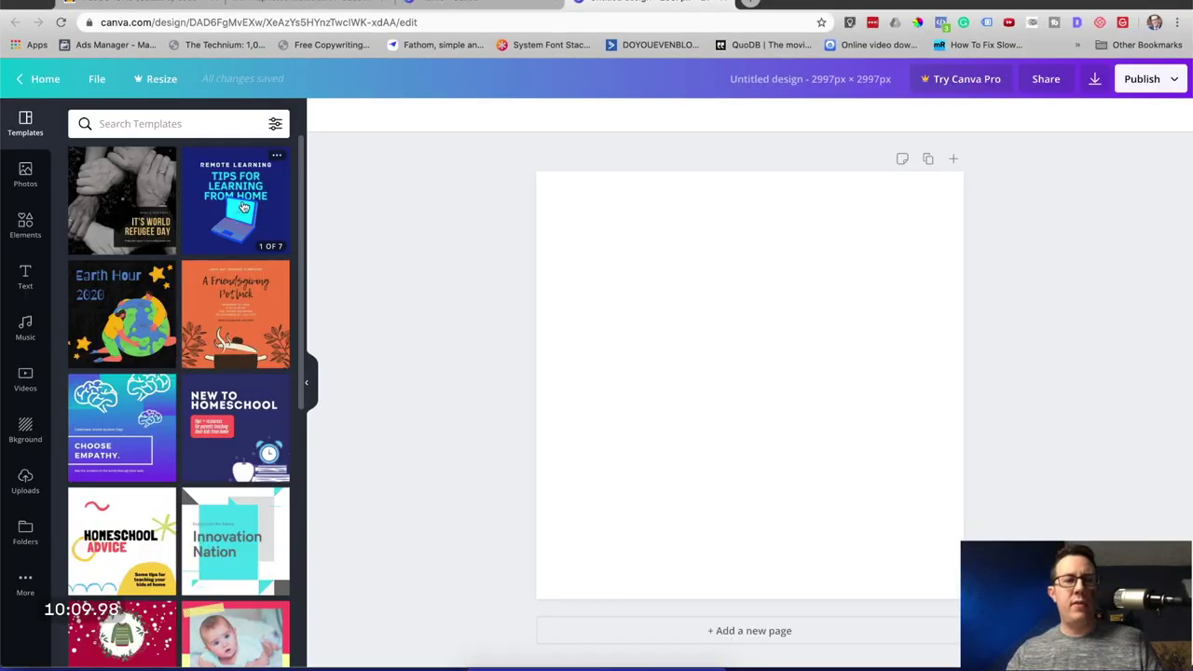
Apply the first page of the Students Remote Learning Tips template and select its REMOTE LEARNING text.
click(242, 206)
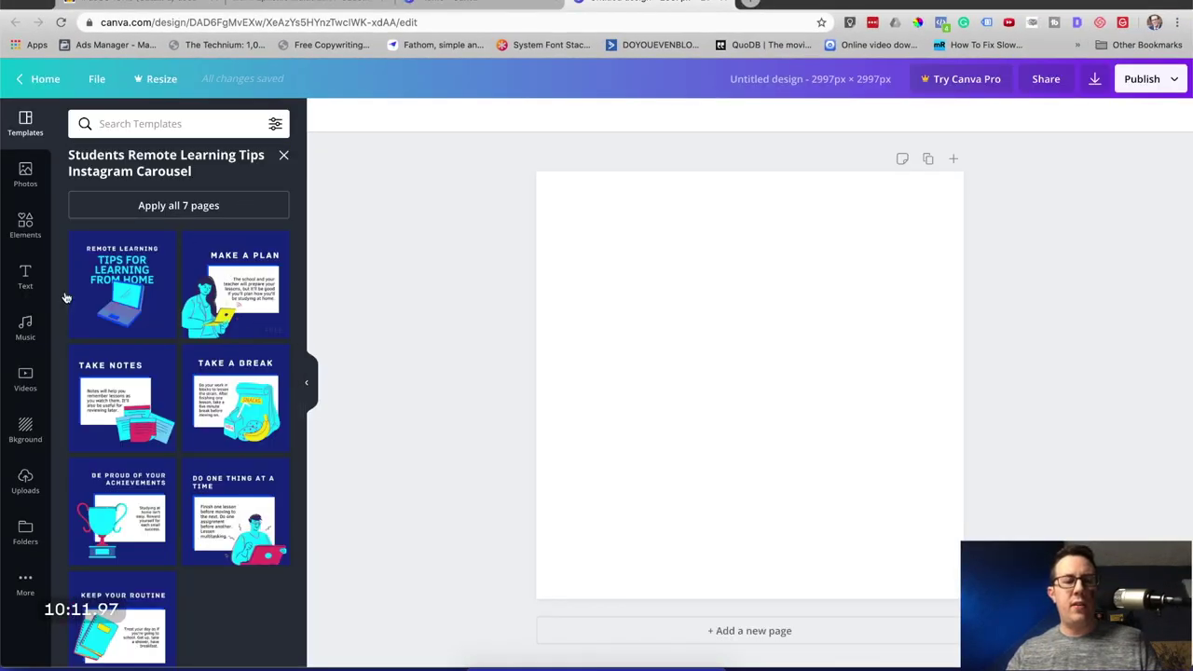
click(105, 299)
double_click(652, 242)
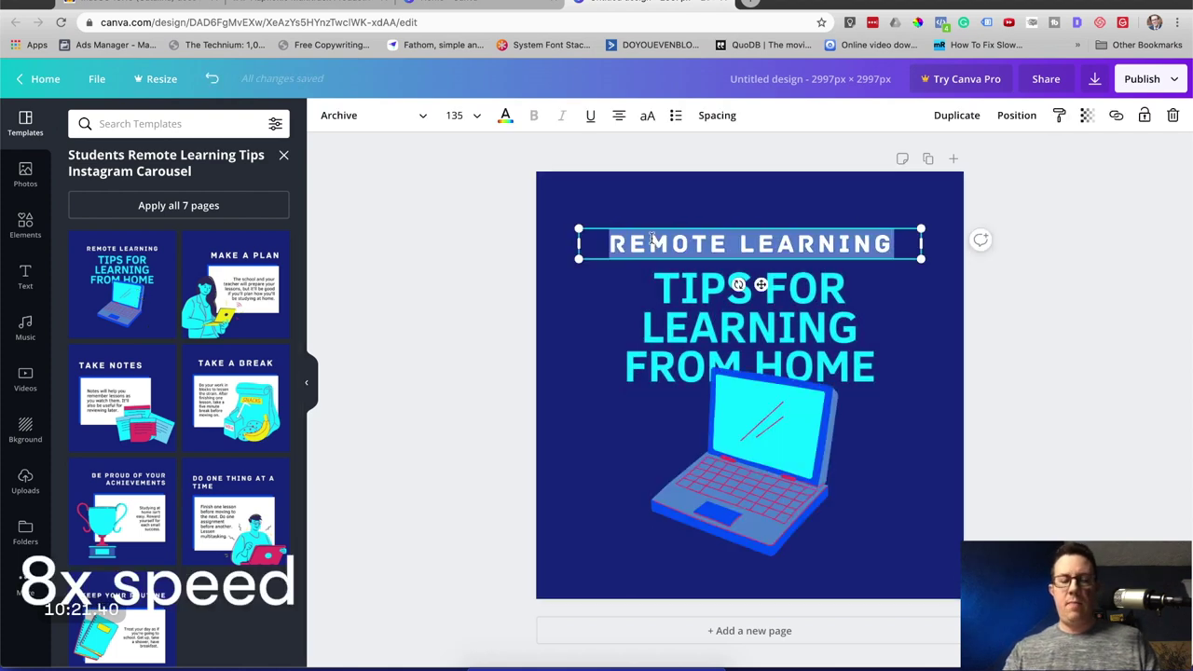
Retype the headings as PANDEMIC and PARENTING and delete the laptop illustration.
text(PANDEMIC PARENTING!)
click(740, 461)
key(Delete)
double_click(750, 326)
key(ctrl+a)
text(PARENTING)
click(856, 265)
key(BackSpace)
key(BackSpace)
key(BackSpace)
key(BackSpace)
key(BackSpace)
key(BackSpace)
key(BackSpace)
key(BackSpace)
key(BackSpace)
key(BackSpace)
key(BackSpace)
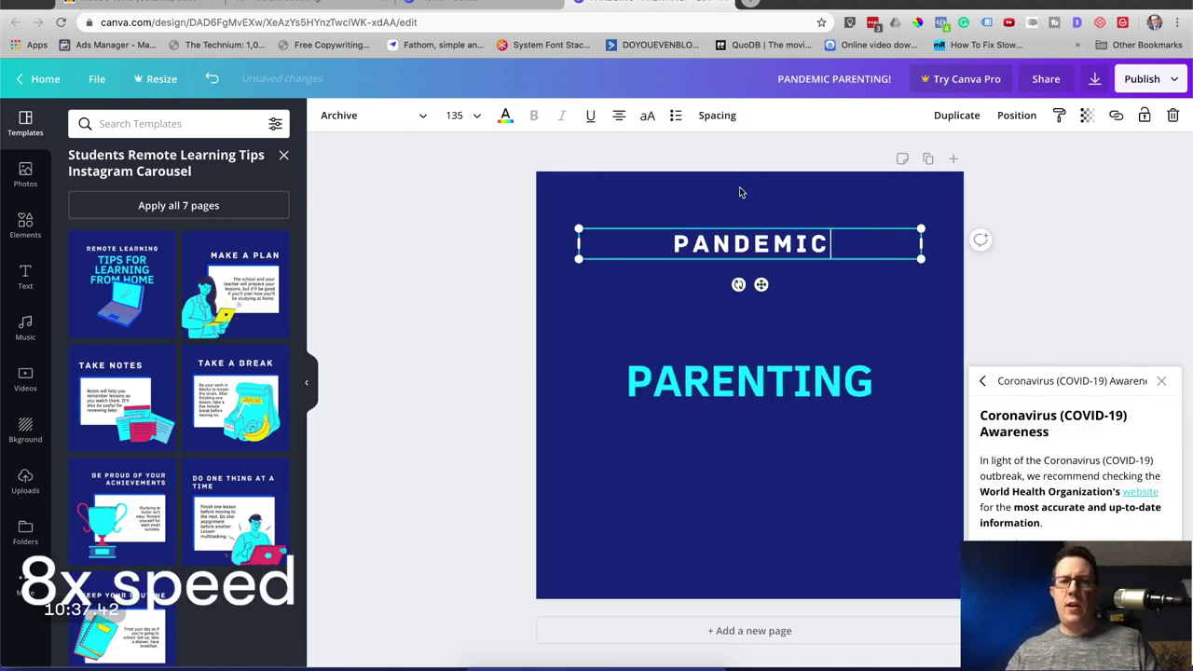
Enlarge PANDEMIC to font size 200, widen PARENTING, and centre both lines on the page.
click(457, 114)
text(200)
key(Return)
click(737, 378)
drag(876, 405, 921, 426)
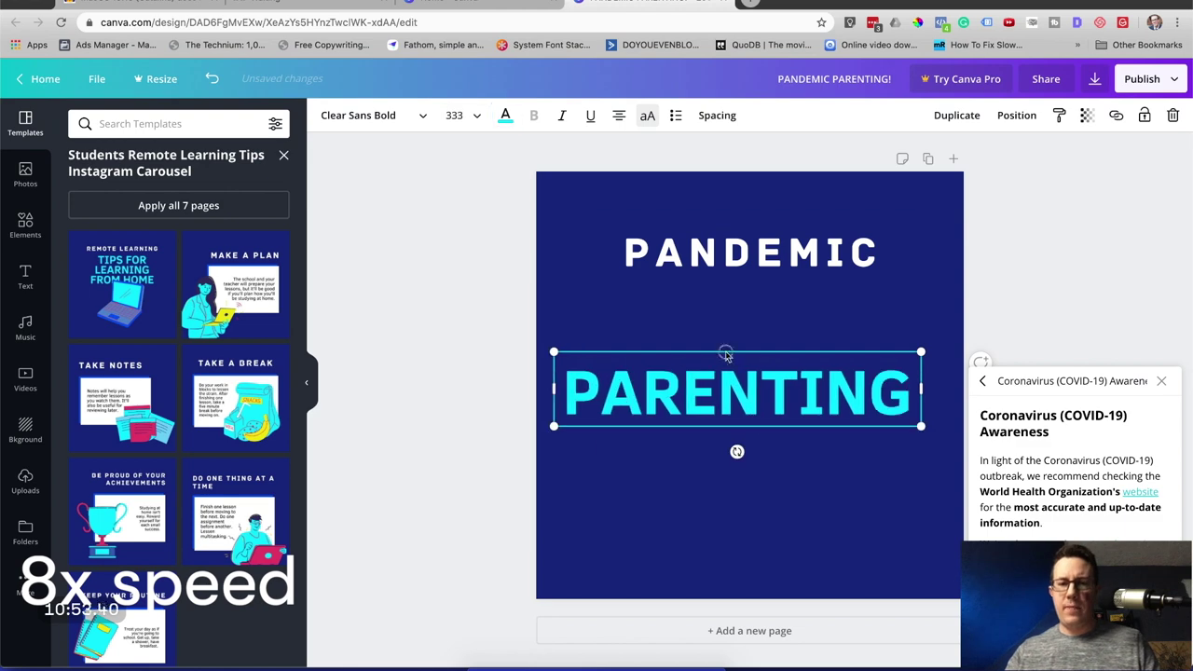
drag(736, 392, 773, 429)
drag(750, 252, 751, 358)
key(super+Tab)
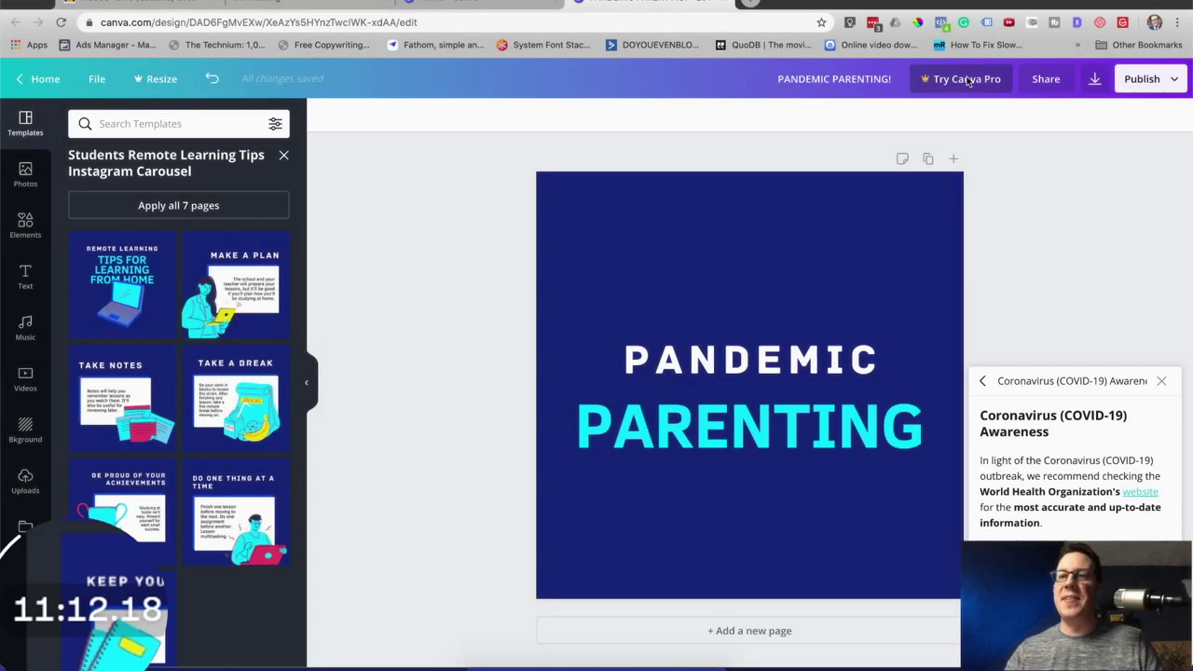
click(1148, 79)
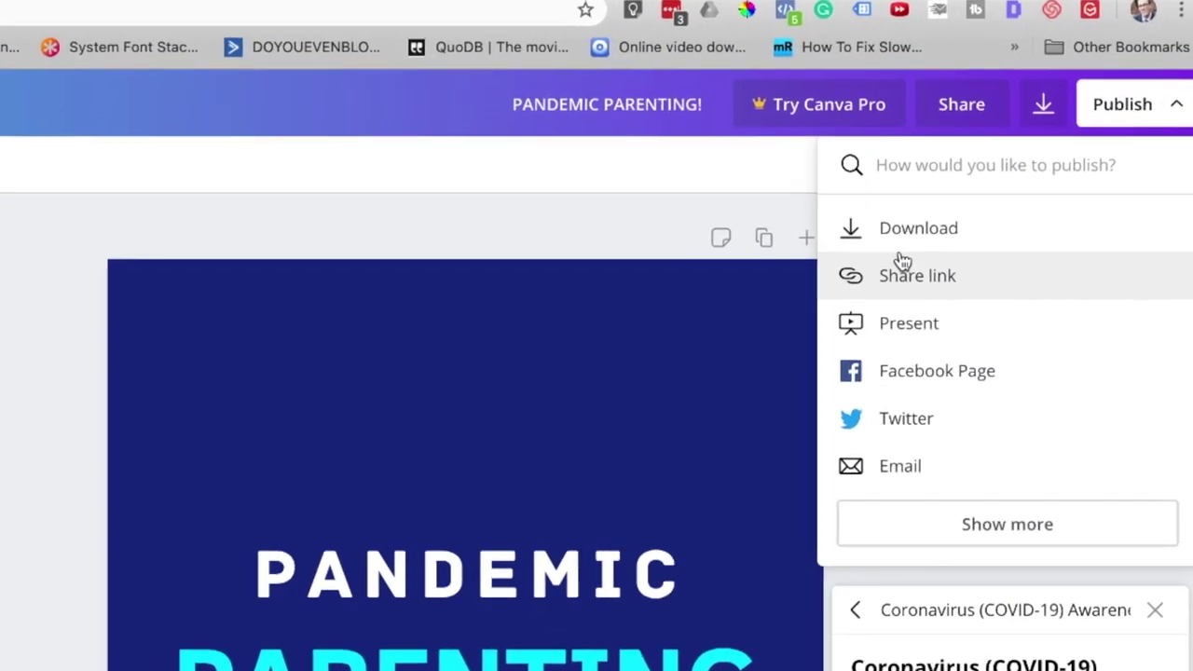
Download the cover art as a PNG into Downloads, then open a new browser tab.
click(906, 226)
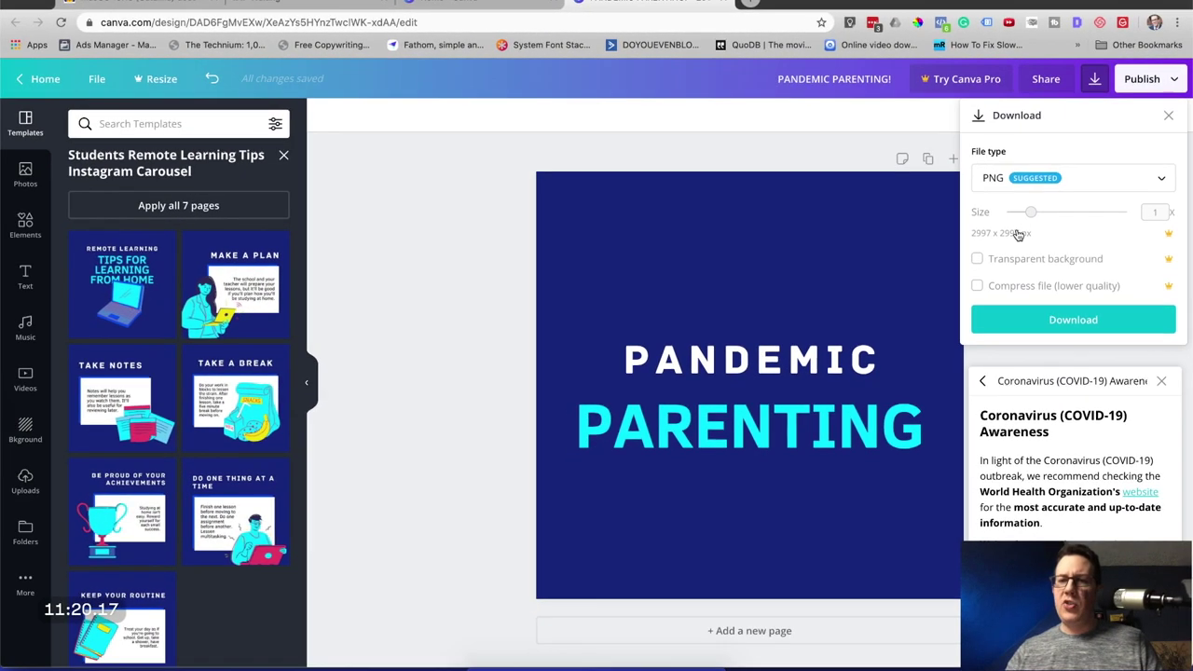
click(1070, 320)
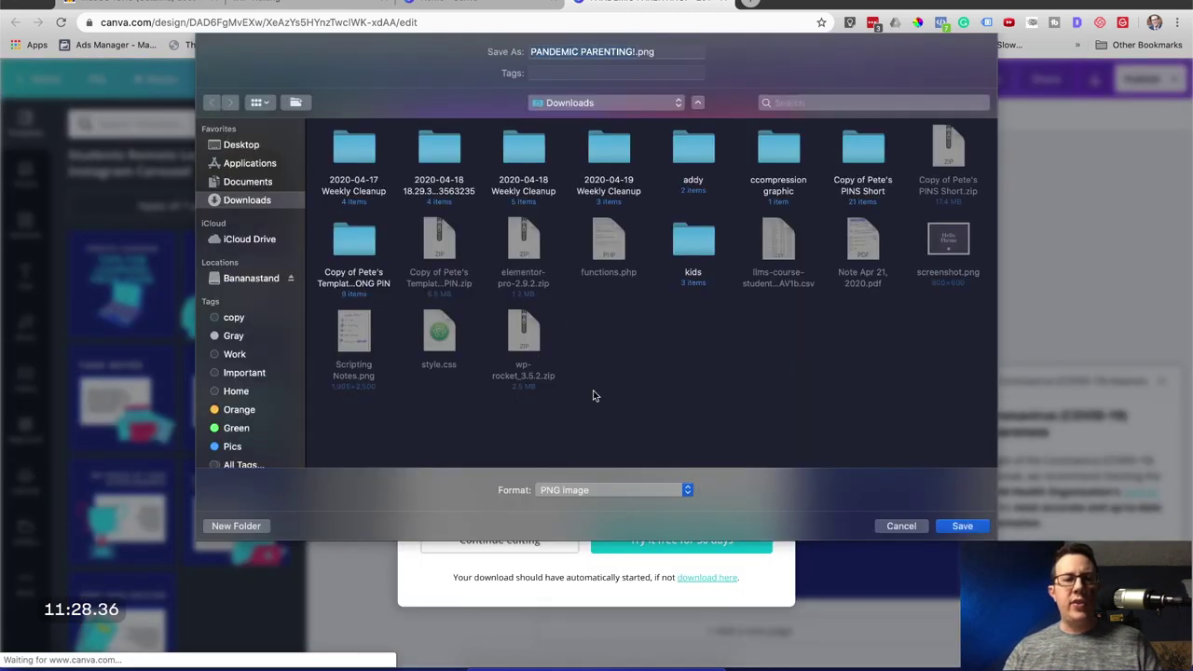
click(960, 526)
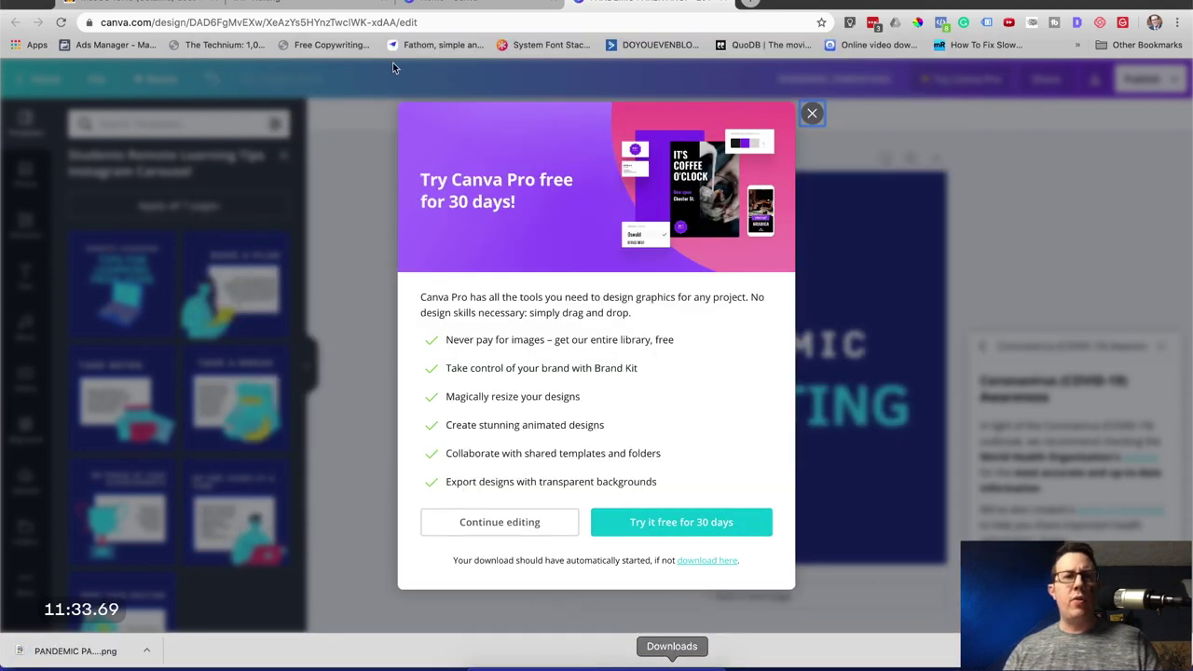
click(314, 5)
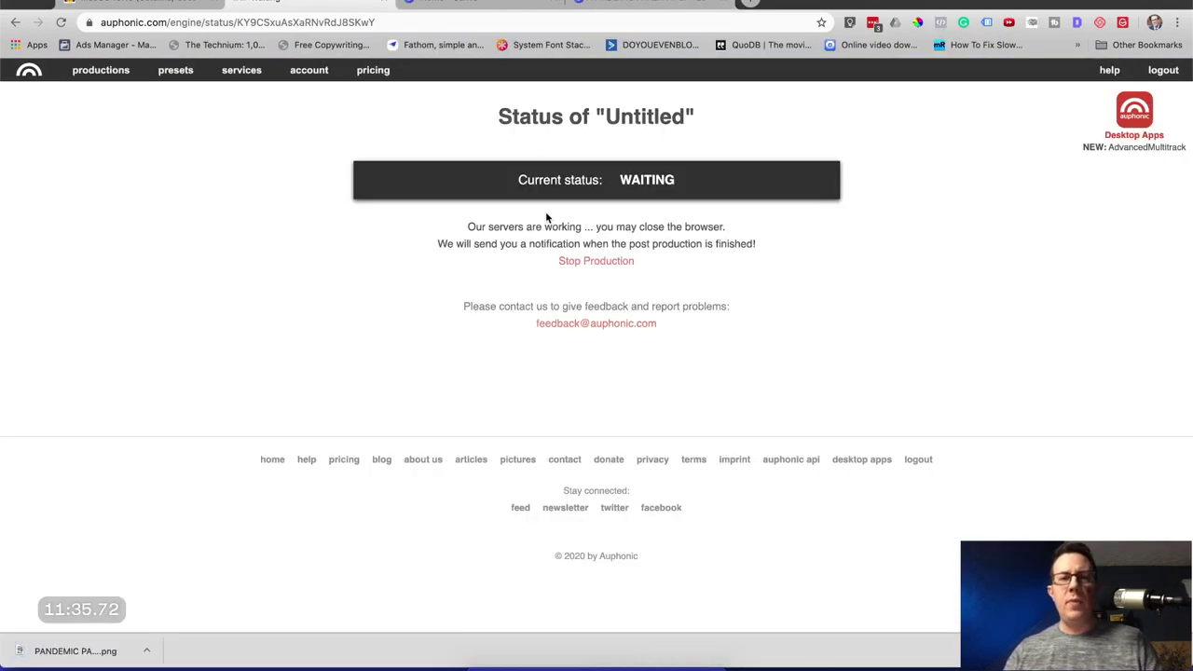
click(692, 3)
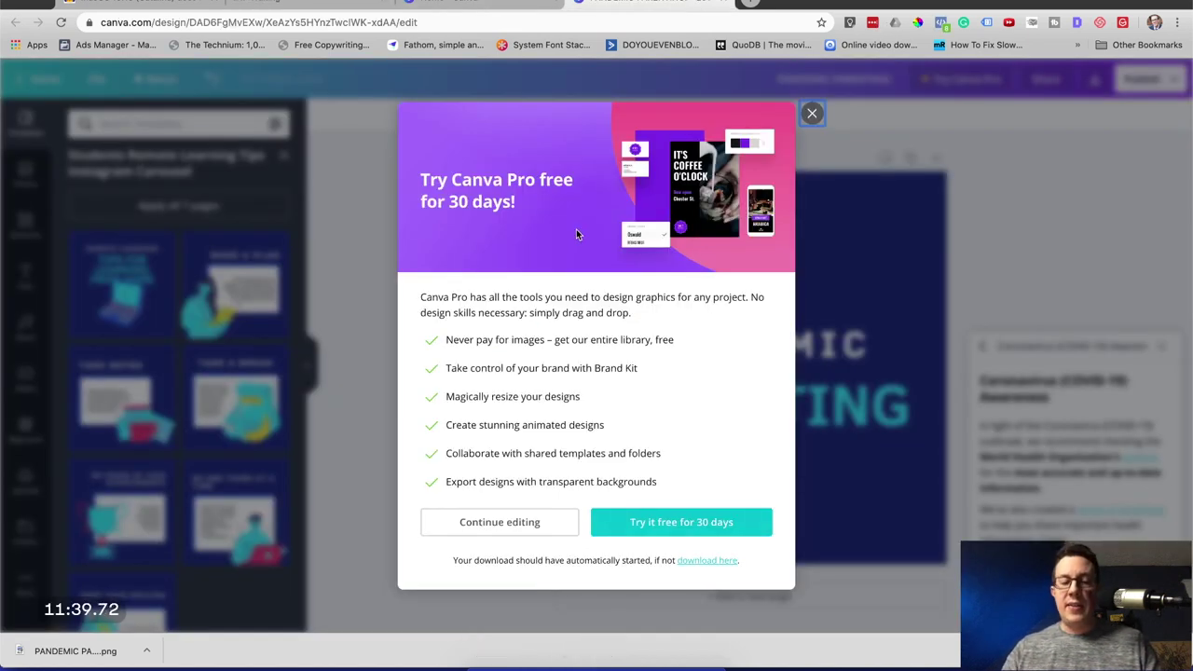
key(super+w)
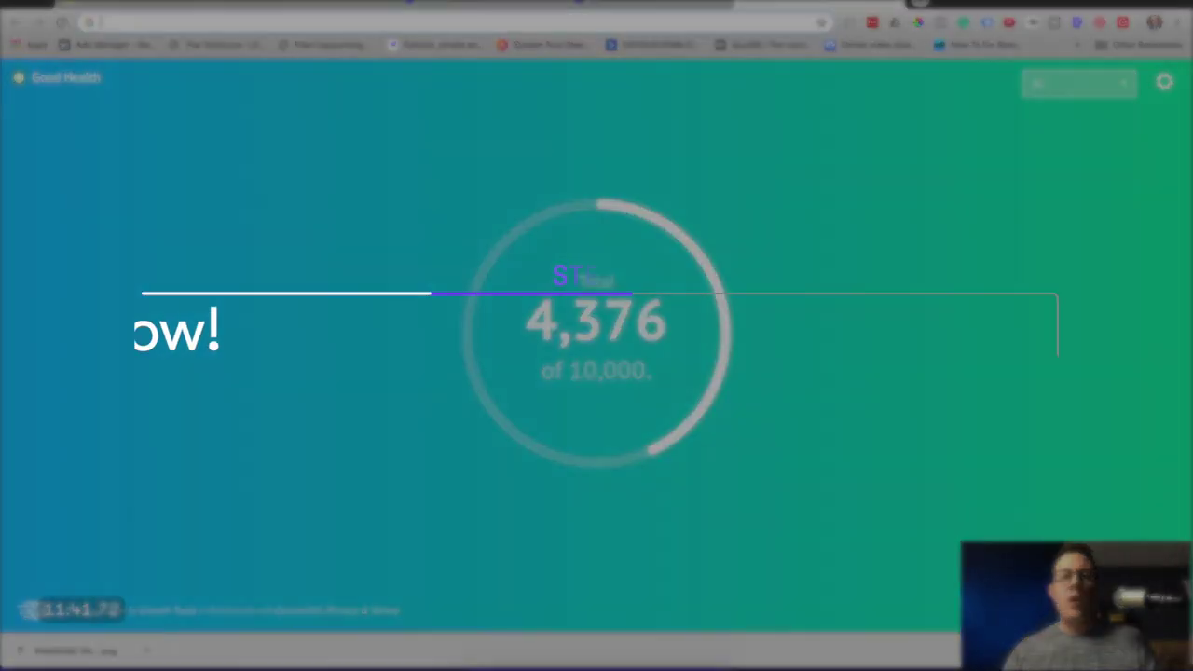
Go to redcircle.com and start signing up as a podcaster.
click(522, 16)
text(re)
key(Return)
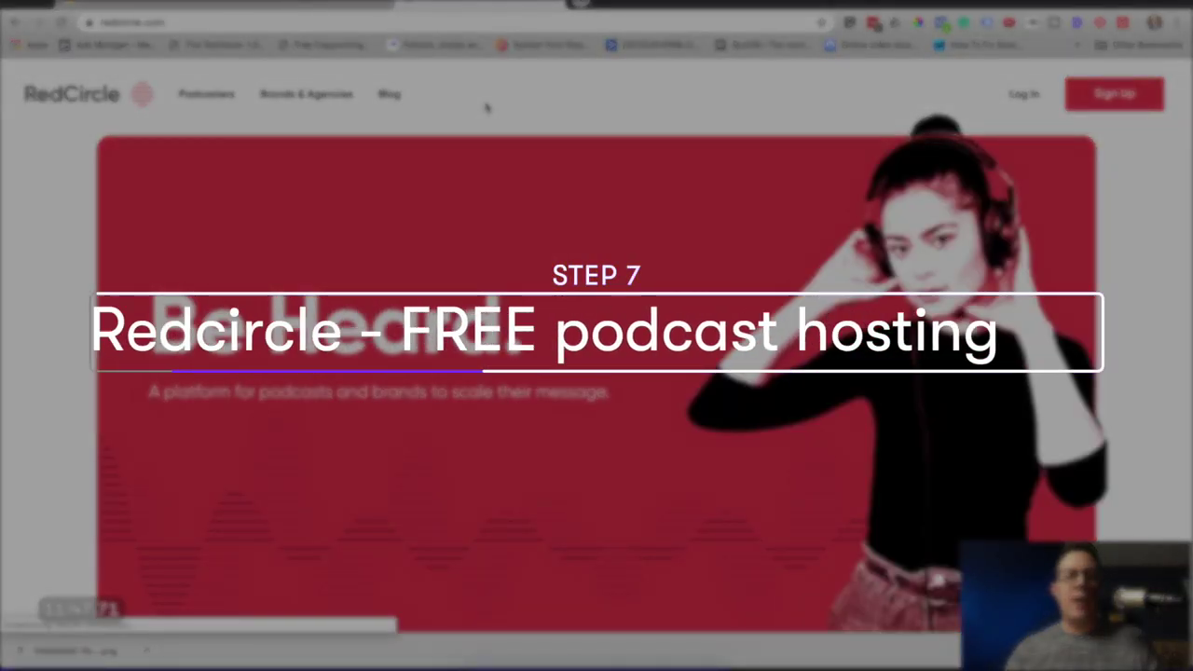
click(1116, 97)
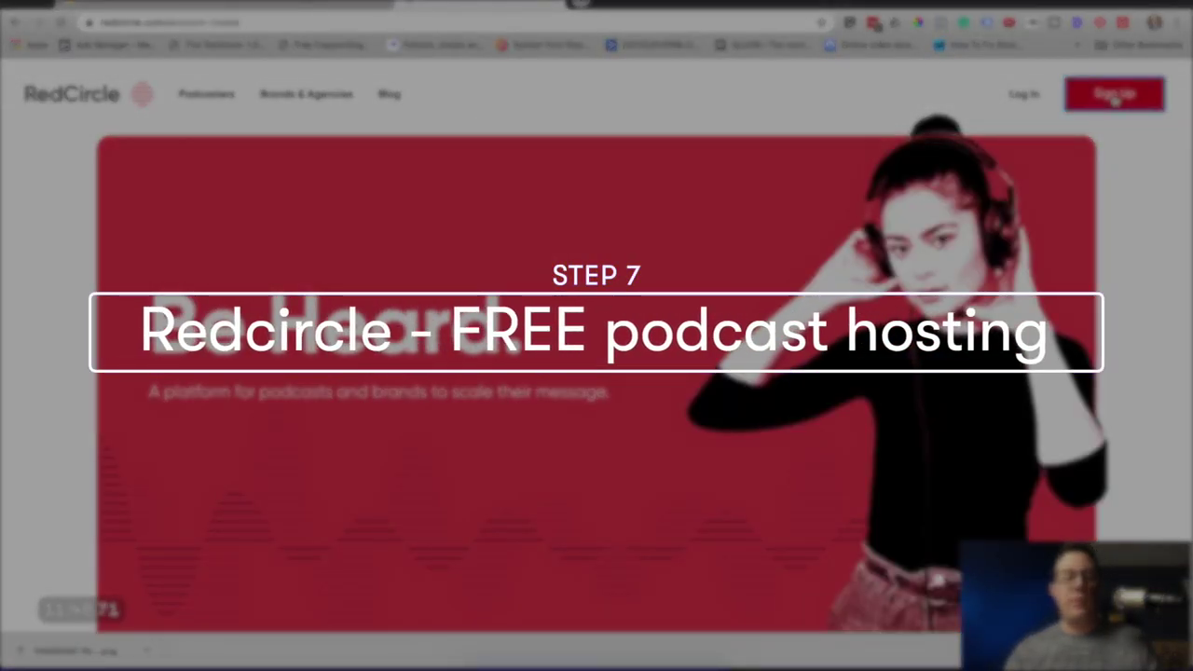
scroll(560, 226, down, 1)
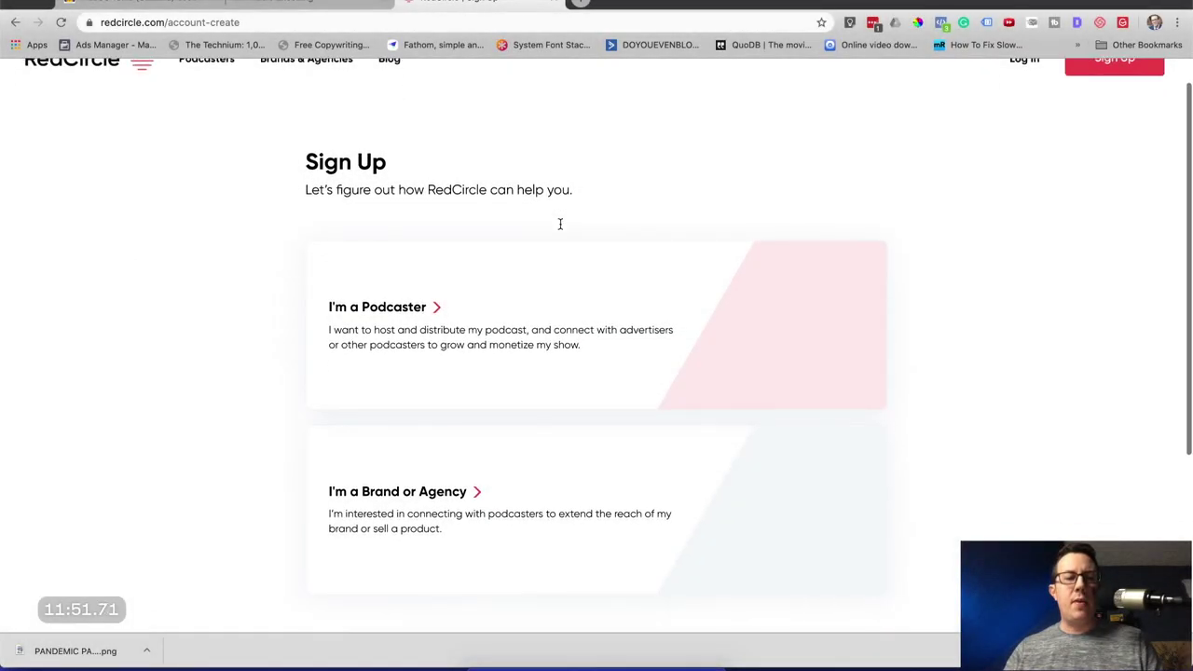
click(416, 317)
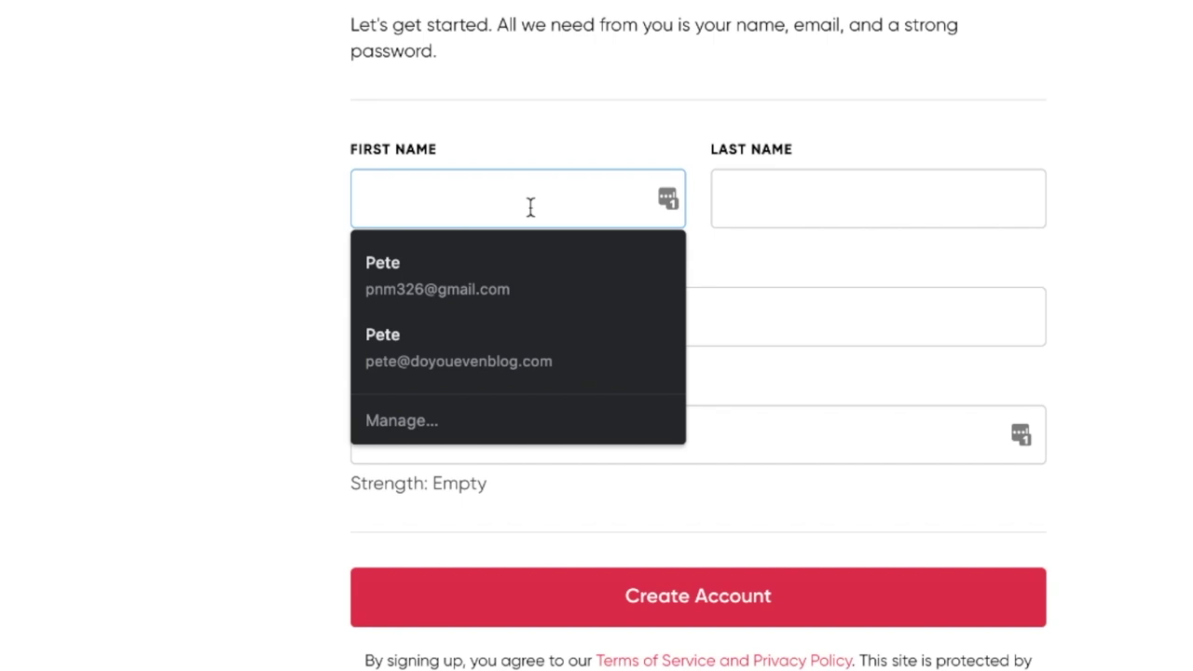
Autofill the name and email, set an account password, and create the account.
key(Down)
key(Return)
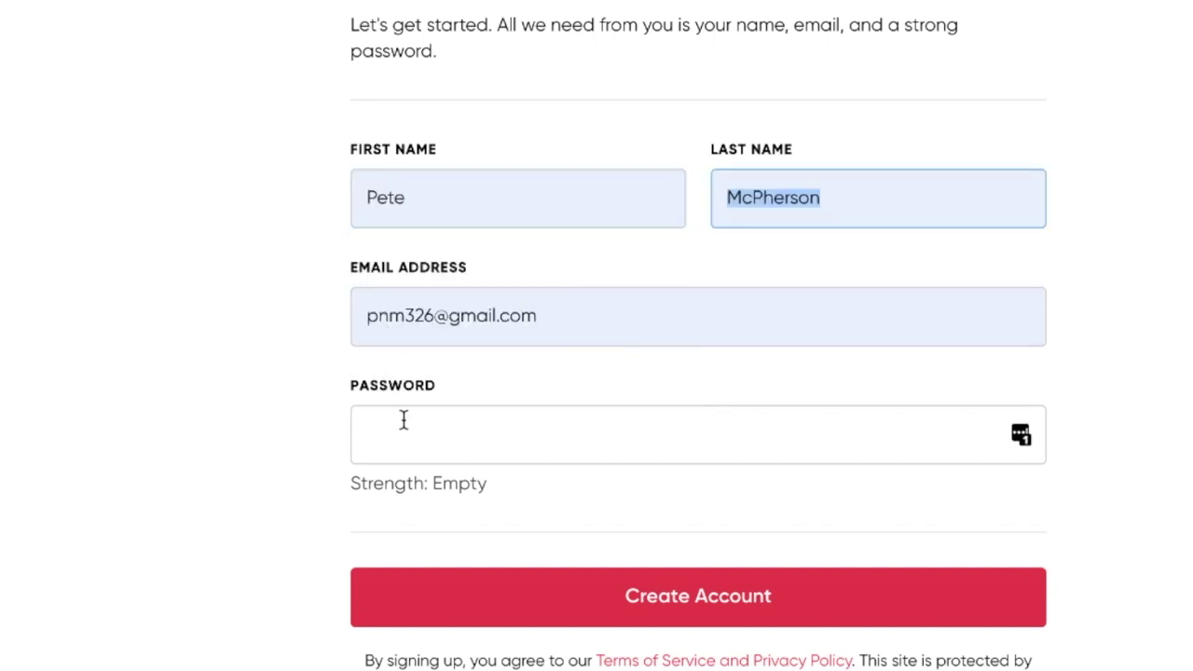
click(401, 423)
text(********)
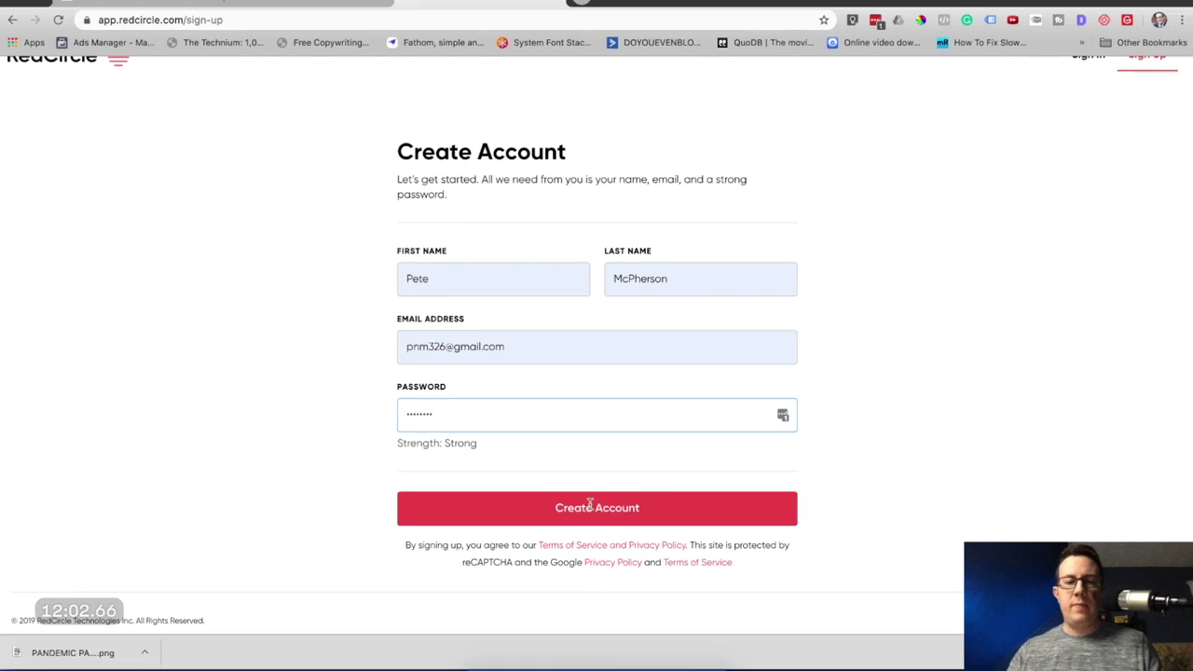
click(593, 506)
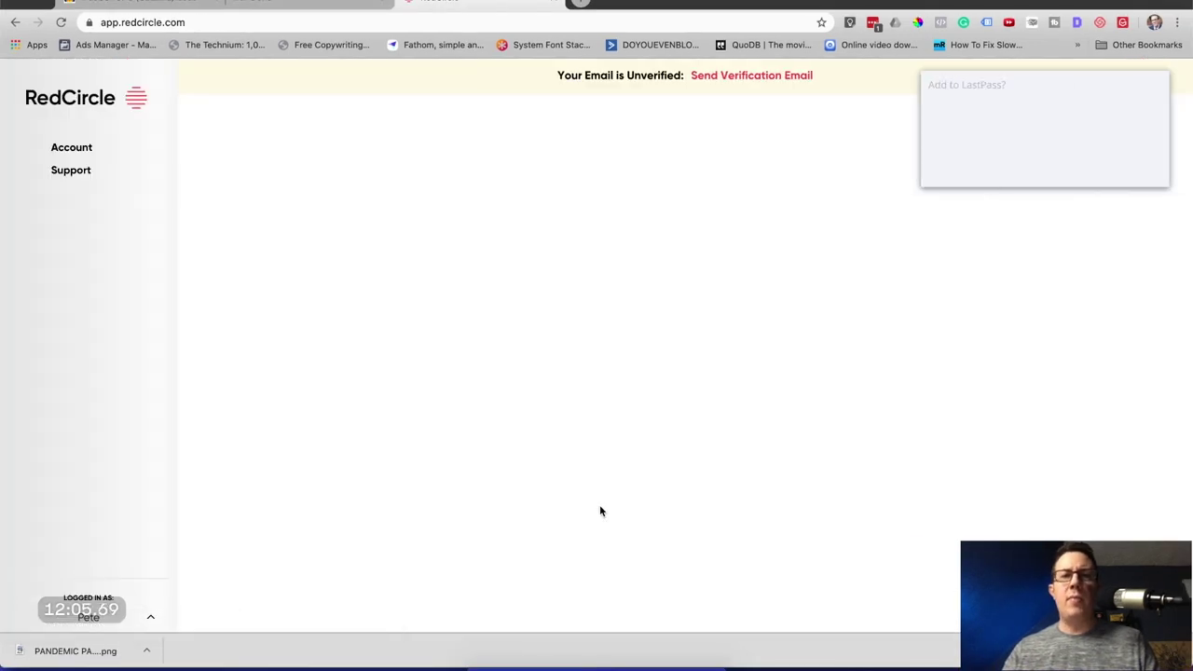
Verify the email through the RedCircle message in Gmail, then begin creating the first show.
click(751, 76)
key(ctrl+t)
text(mail.google.com)
key(Return)
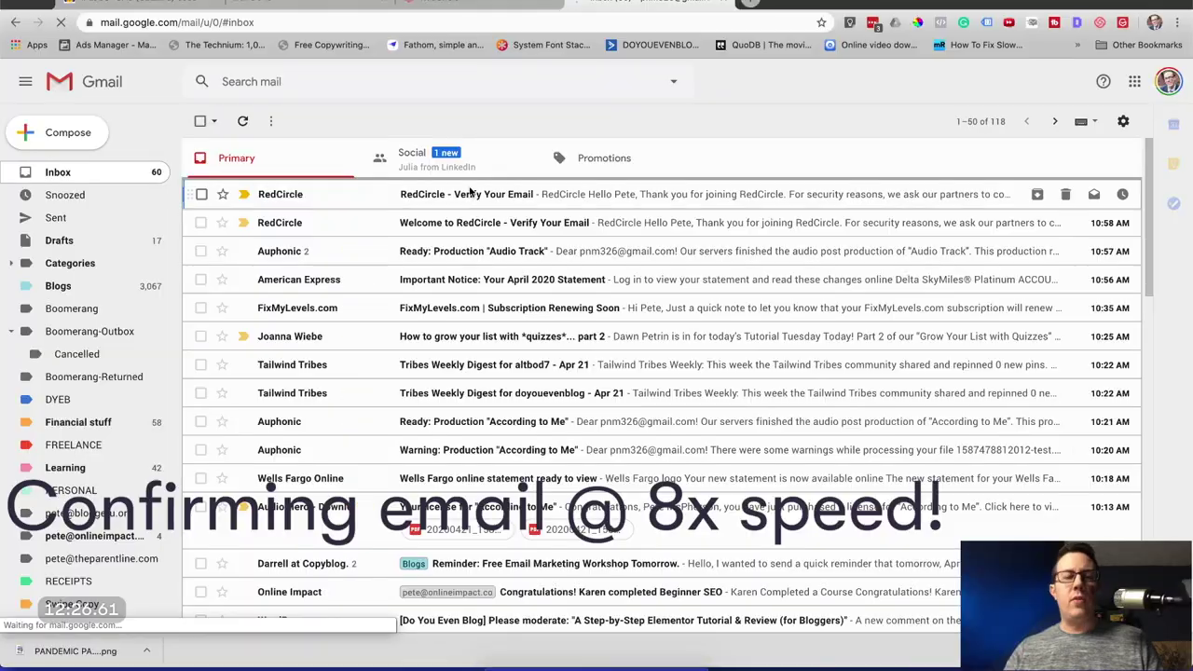
click(466, 194)
click(546, 472)
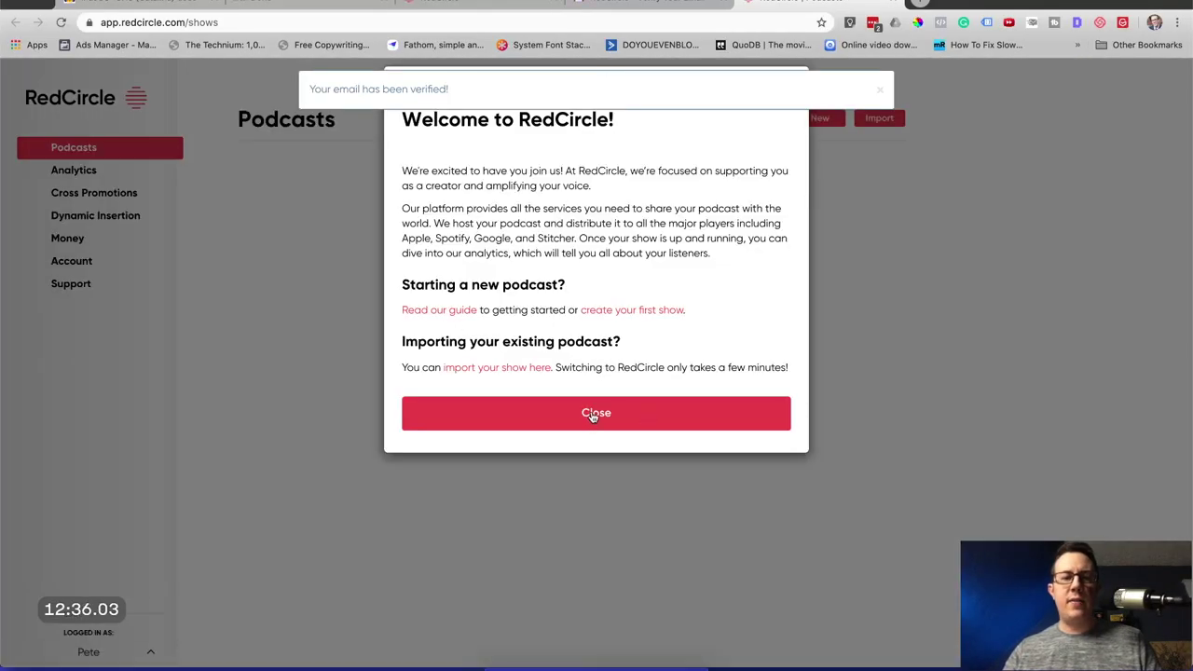
click(648, 310)
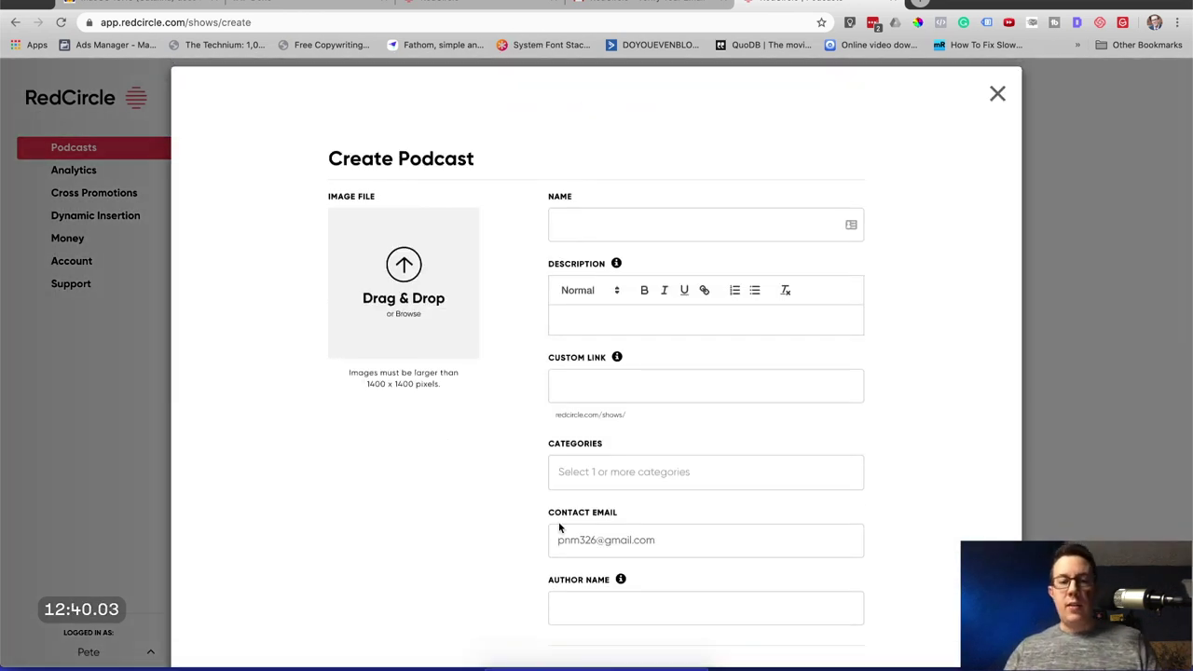
Set the PANDEMIC PARENTING PNG as the podcast cover and name the show Pandemic Parenting!
click(655, 663)
drag(655, 633, 435, 304)
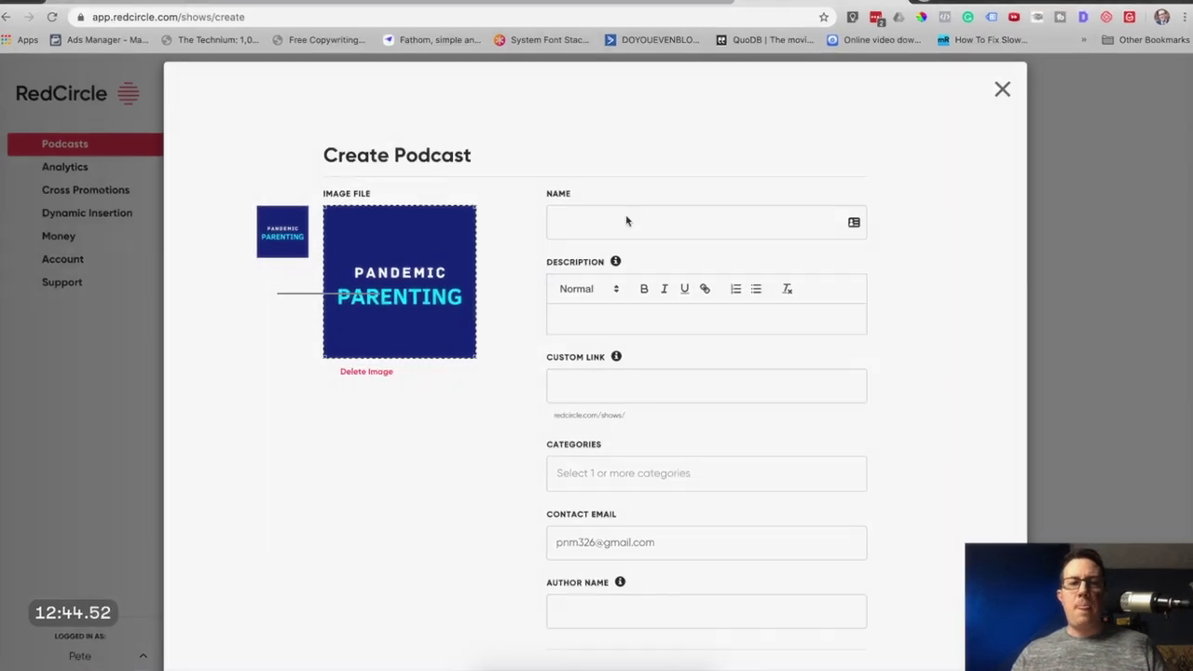
click(606, 224)
text(Pod)
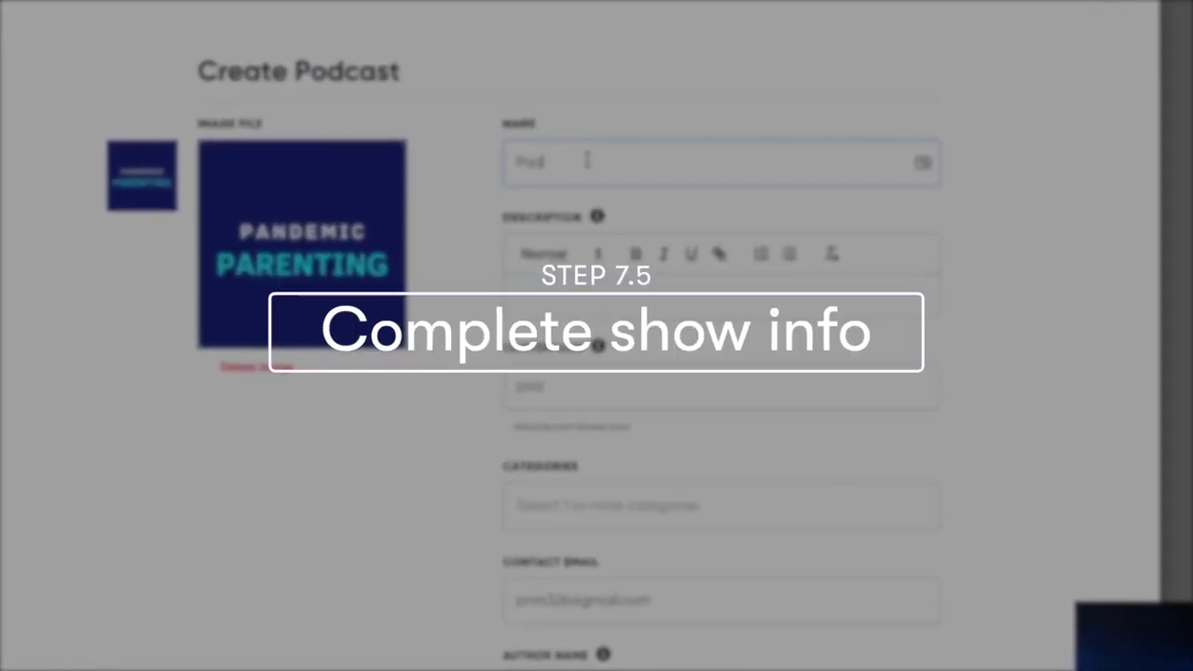
key(BackSpace)
key(BackSpace)
key(BackSpace)
key(BackSpace)
key(BackSpace)
key(BackSpace)
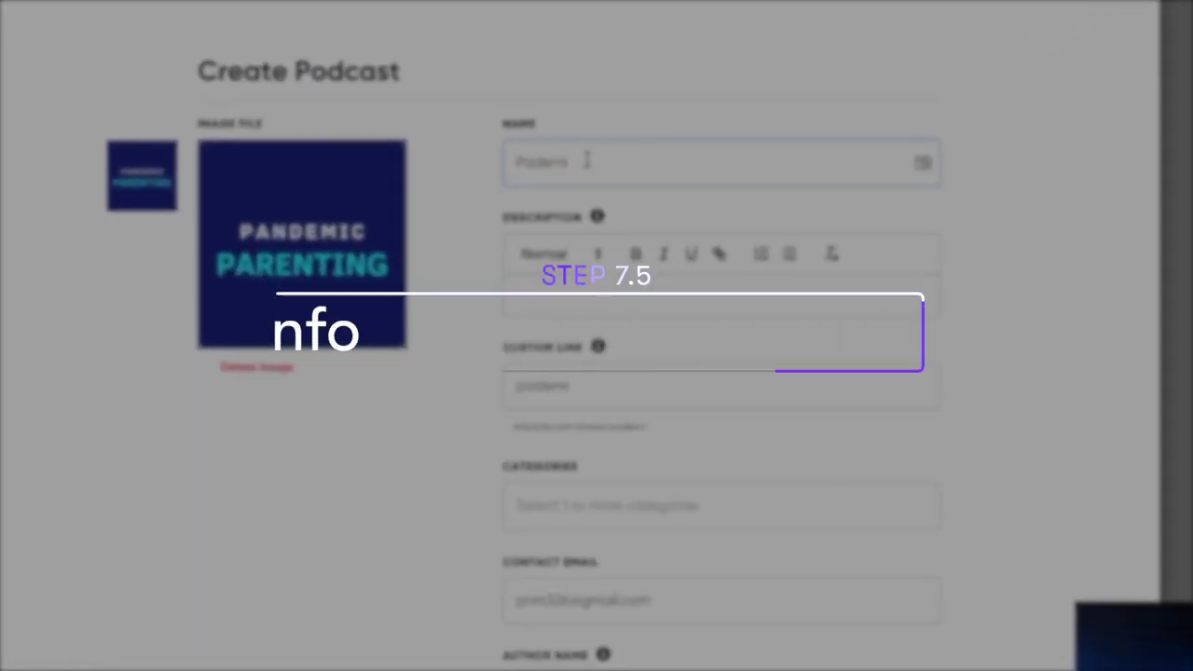
text(andemic)
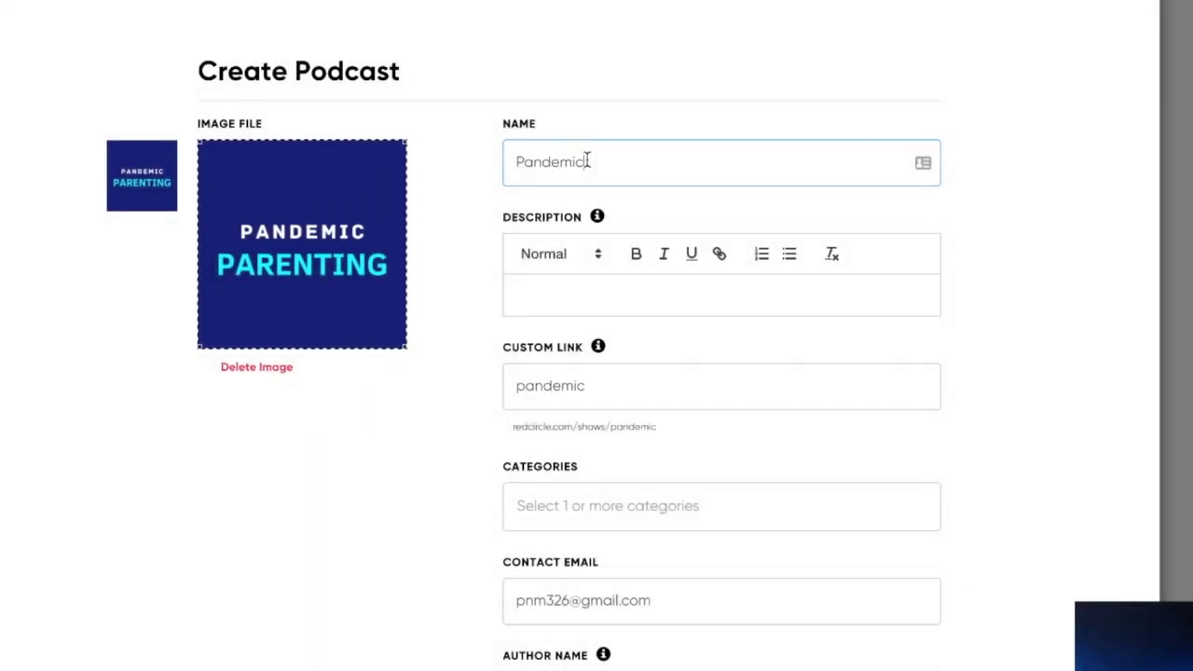
text( Parenting!)
Begin the podcast description with "Daily super short".
click(550, 294)
scroll(551, 295, down, 1)
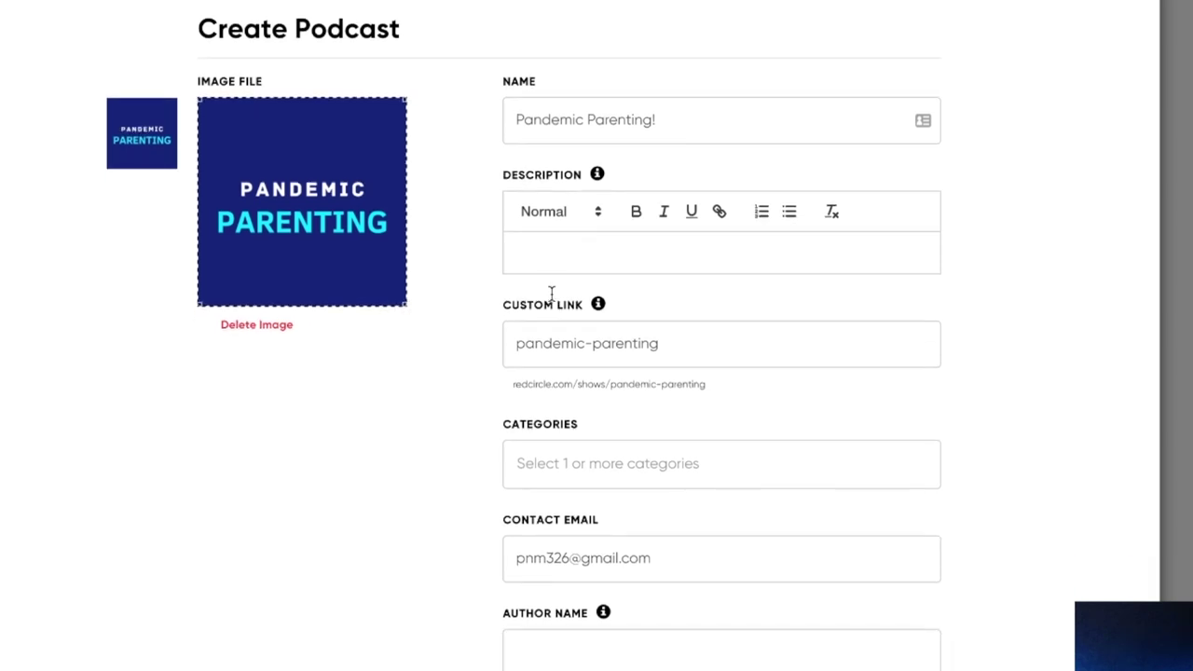
scroll(612, 296, up, 1)
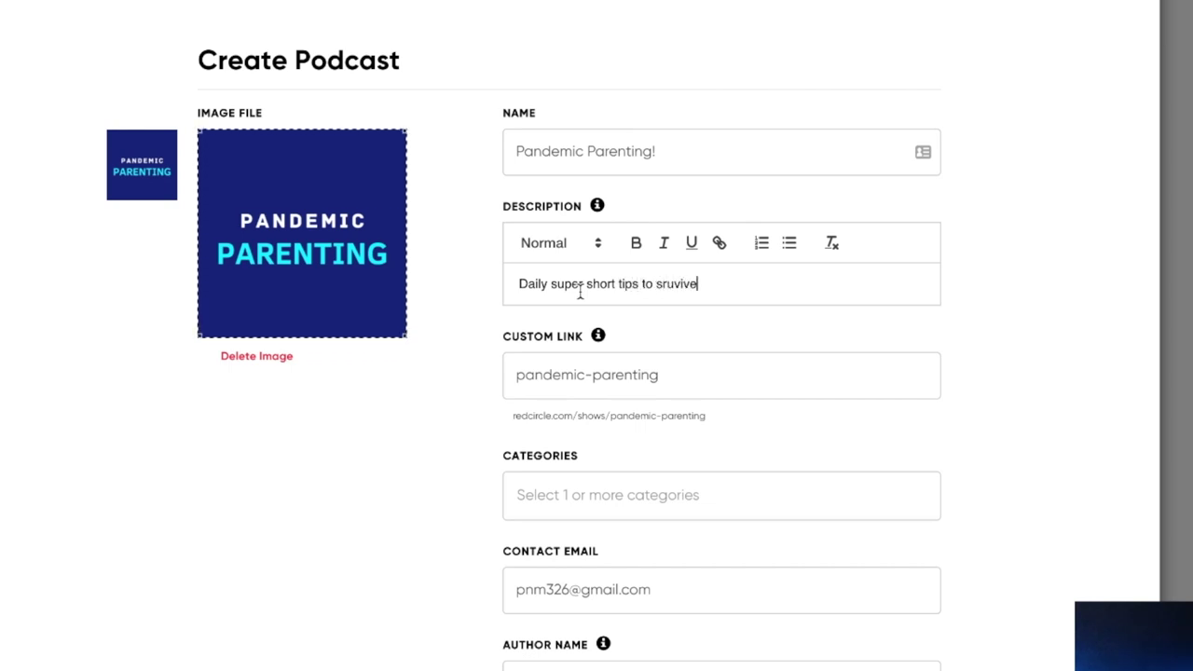
Finish the description, fixing 'survive' and adding thriving as a parent in a crazy quarantined world.
key(BackSpace)
text(and thrive!) as a parent)
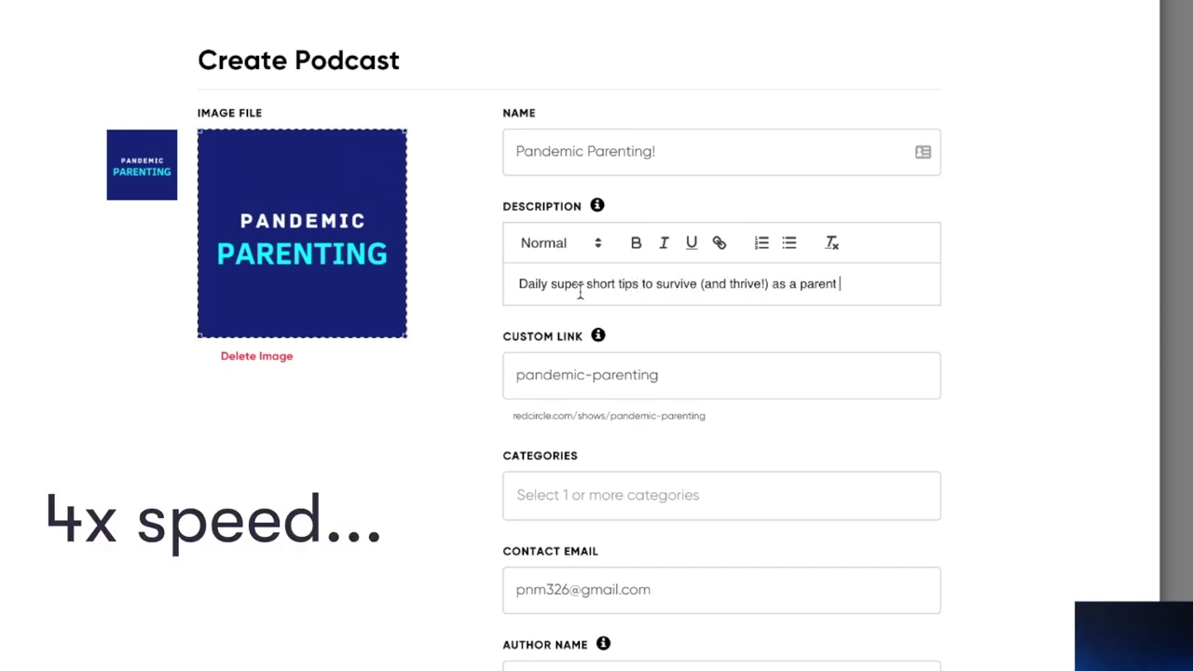
text( in a crazy quarantined world! Inc)
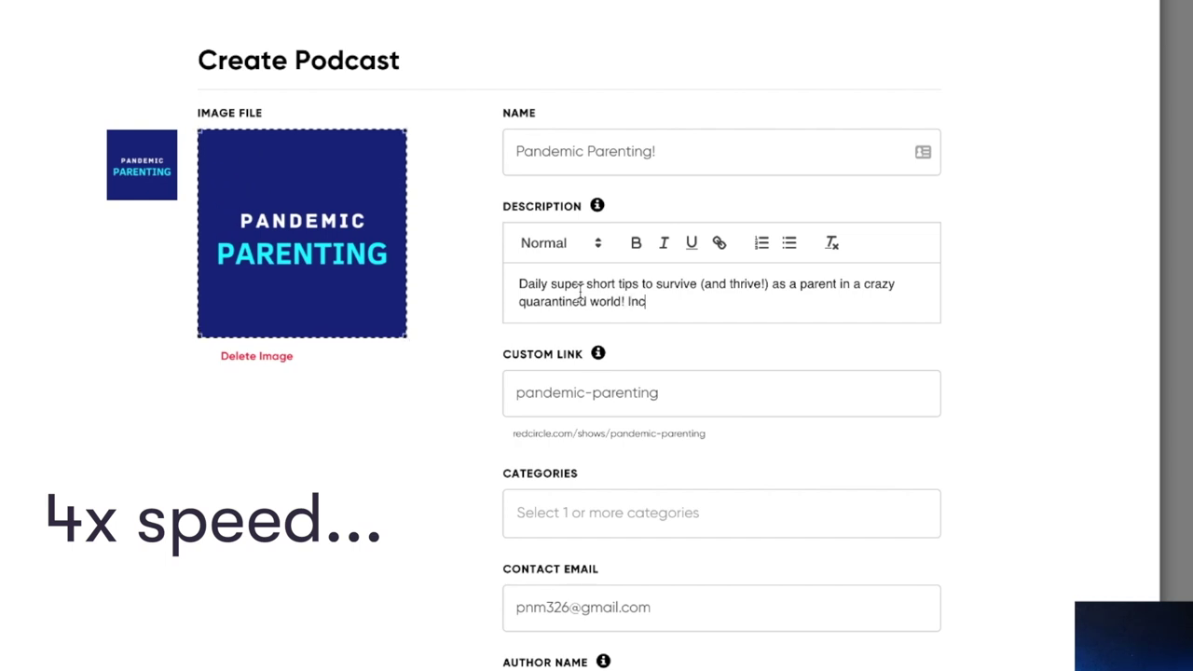
text(ludes tips for kids activities, )
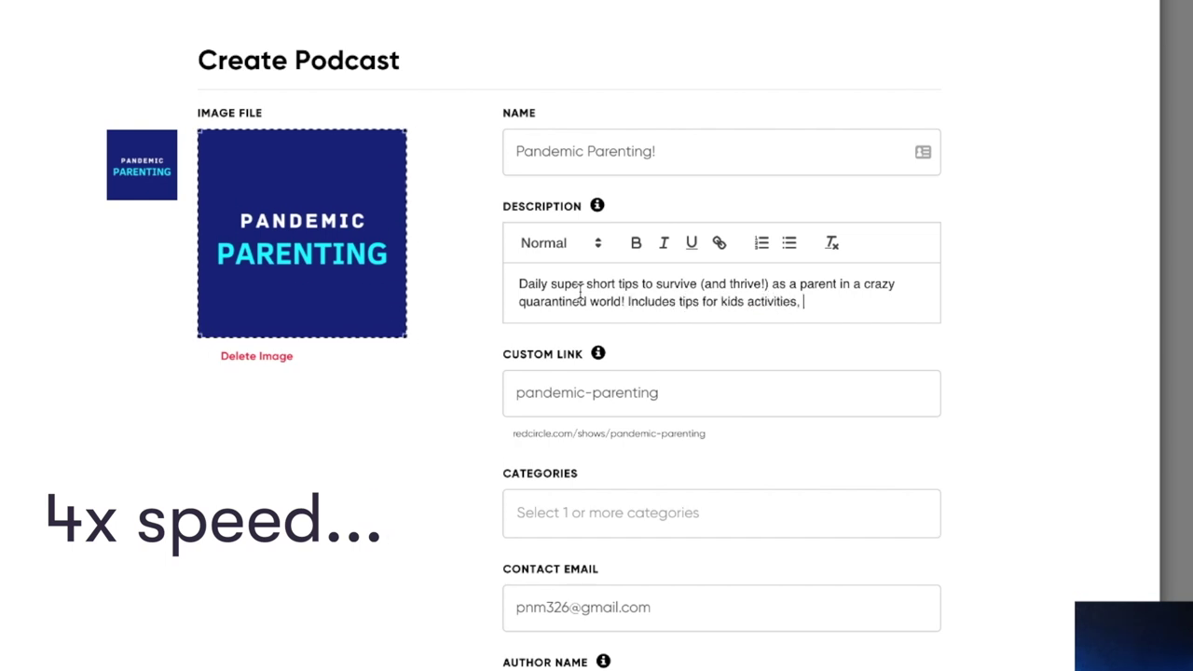
text(parenting self-care, and enven some comedic relief.)
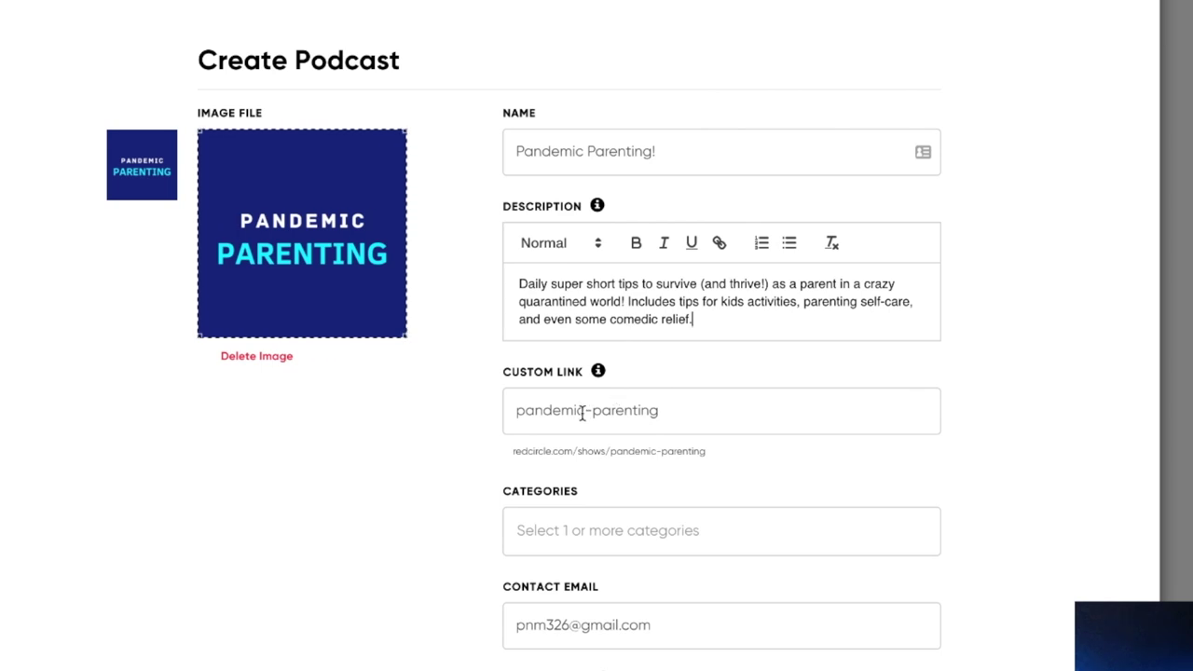
scroll(582, 413, down, 2)
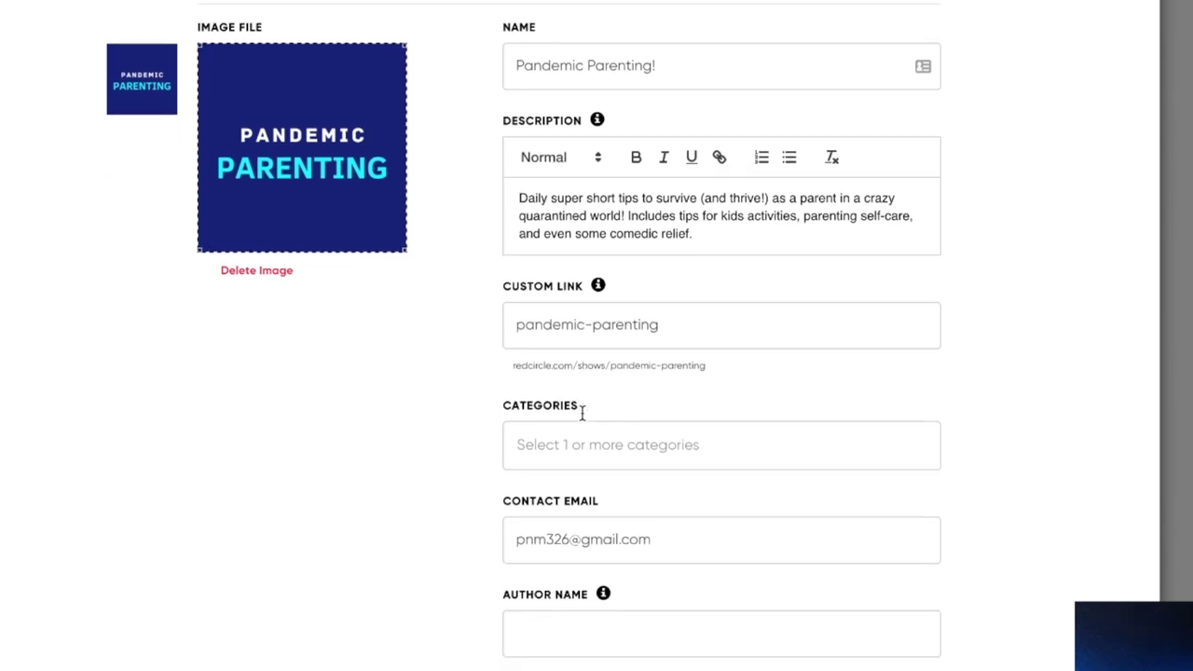
Add Parenting and Self-Improvement as the podcast categories.
click(582, 412)
text(pa)
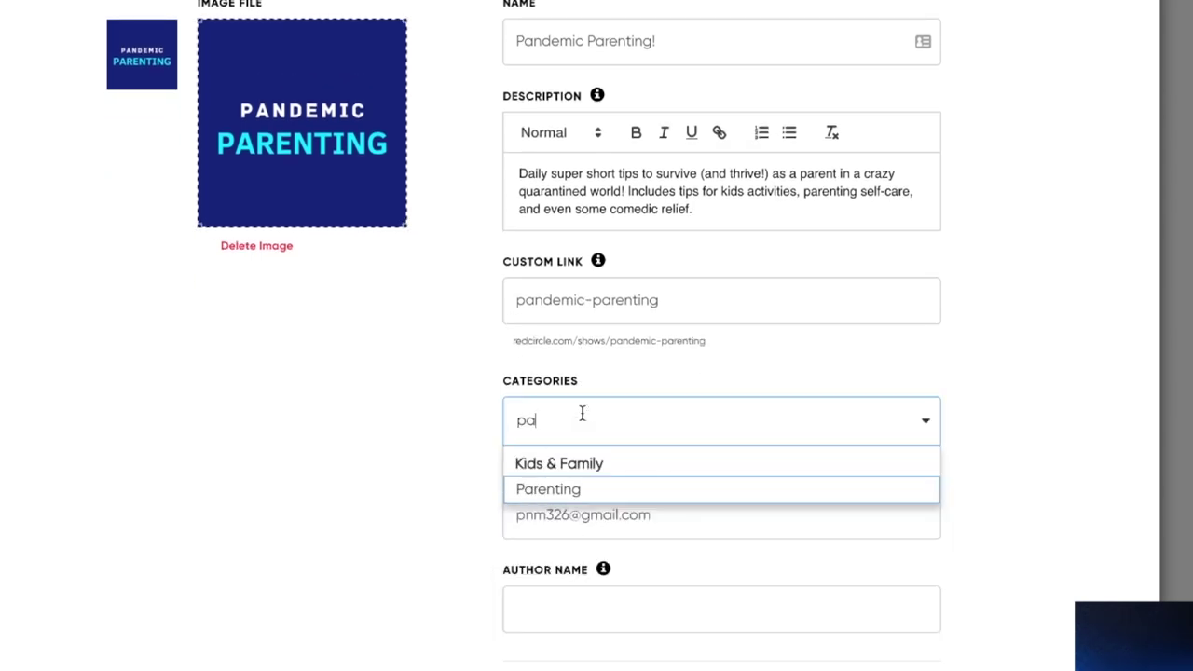
click(557, 492)
scroll(565, 524, down, 5)
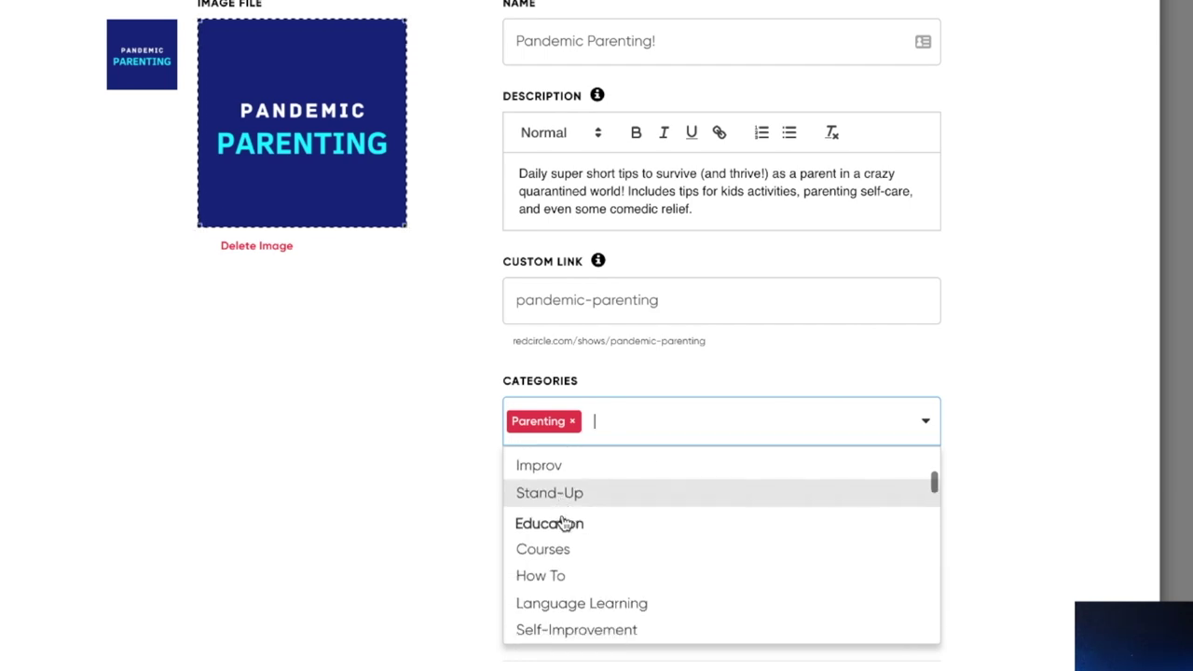
text(se)
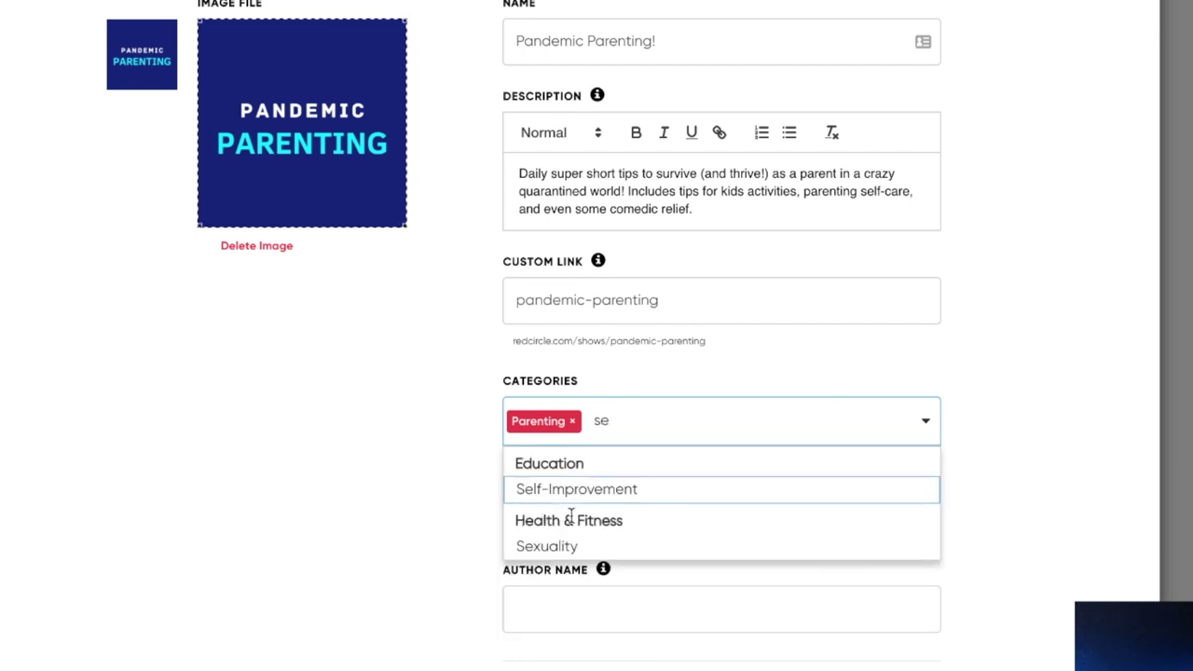
click(579, 489)
click(336, 424)
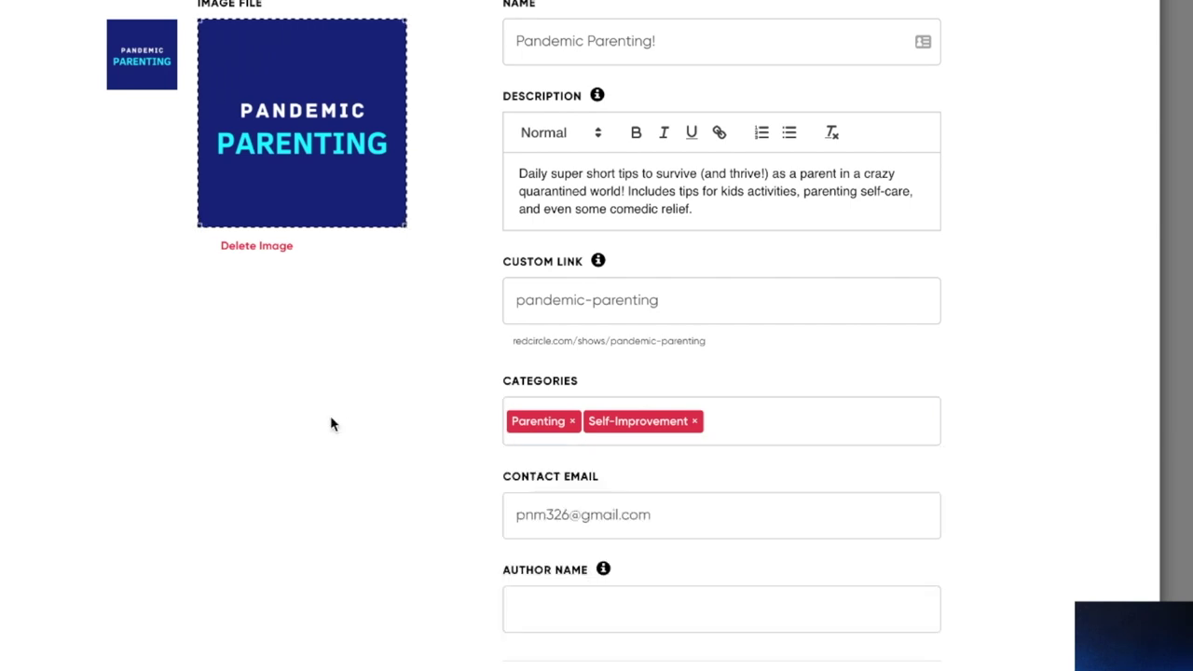
Enter the author's name.
scroll(372, 420, down, 1)
click(566, 536)
text(Pete McPherson)
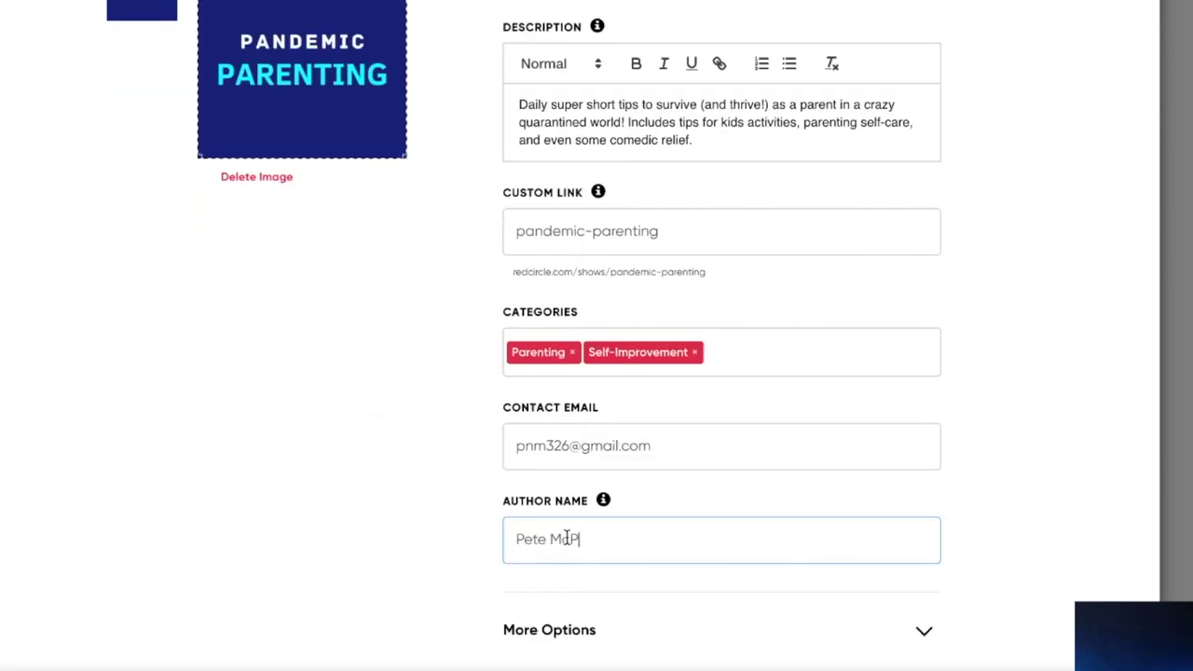
Under More Options, copy the show description into the Apple: Summary field.
click(923, 632)
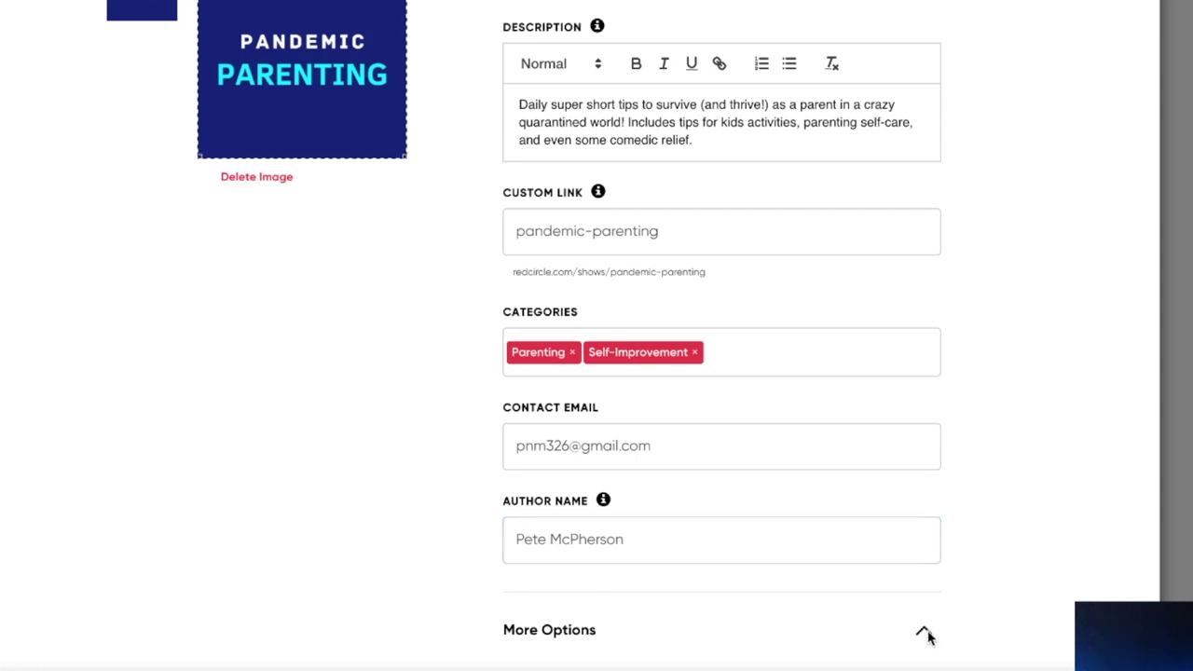
scroll(417, 443, down, 5)
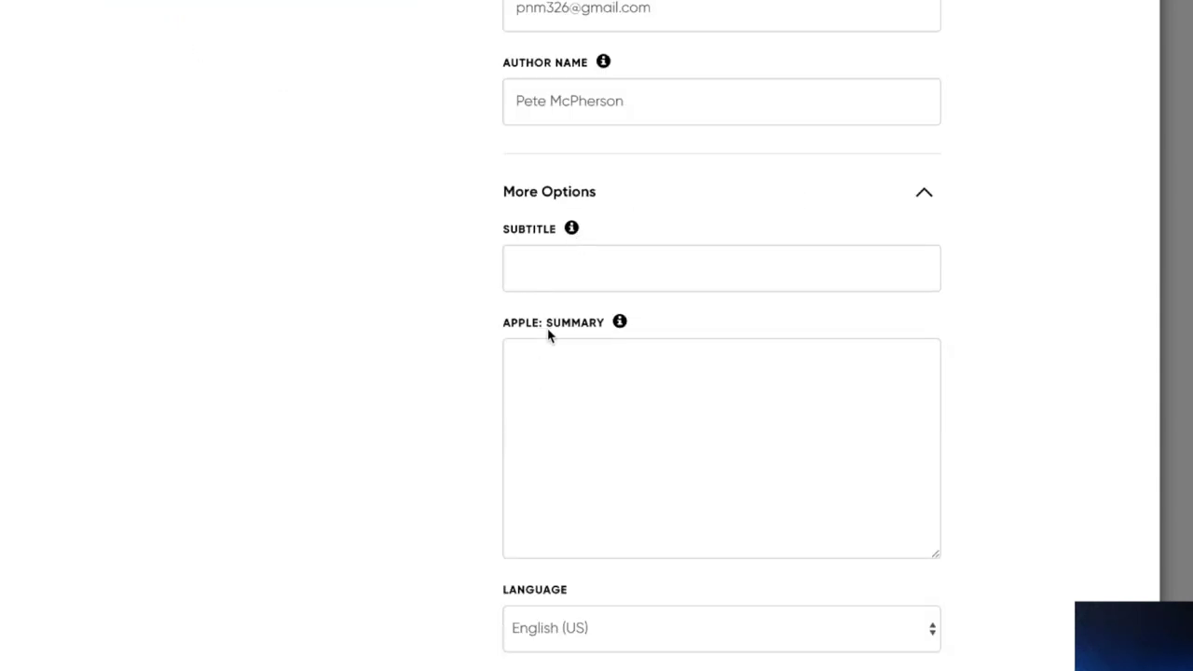
scroll(559, 397, up, 7)
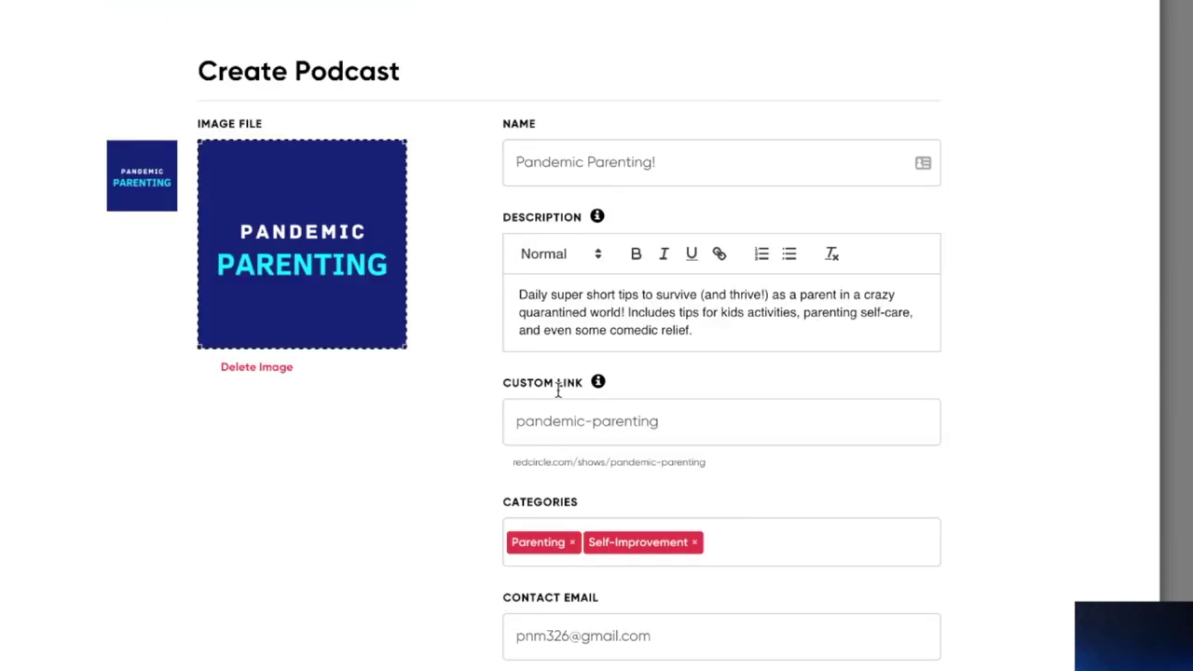
triple_click(585, 294)
key(ctrl+c)
scroll(586, 297, down, 7)
click(585, 277)
key(ctrl+v)
Set the subtitle to 'Parenting tips for a crazy quarantined life' and create the show.
click(566, 74)
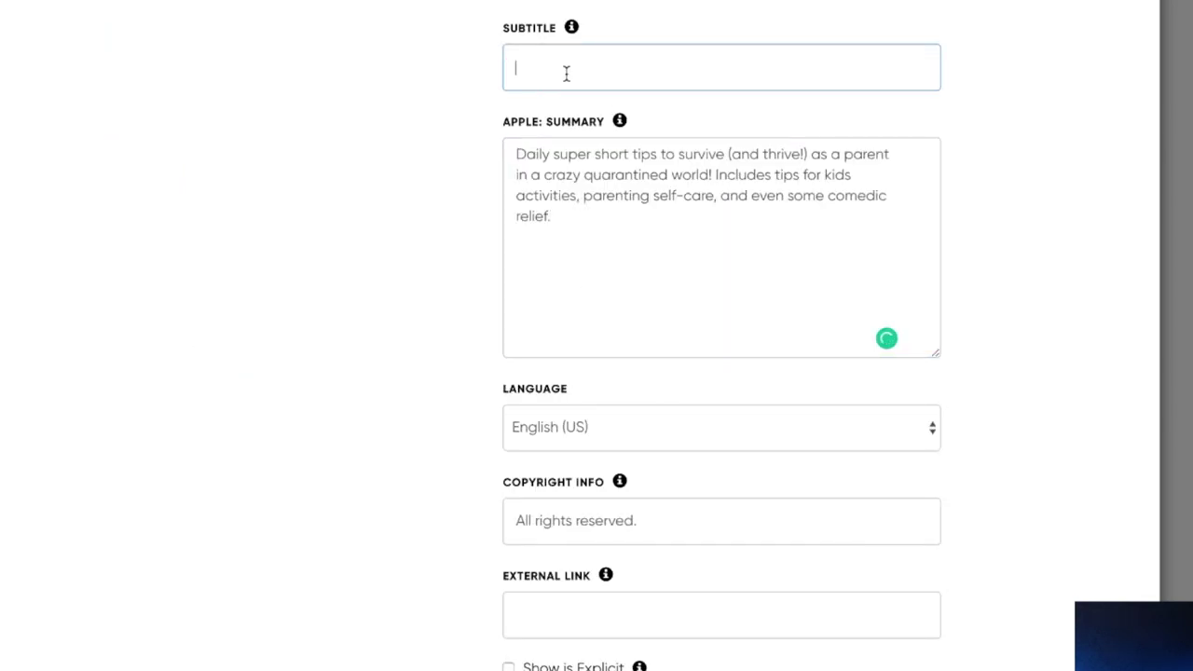
text(Parenting tips for a)
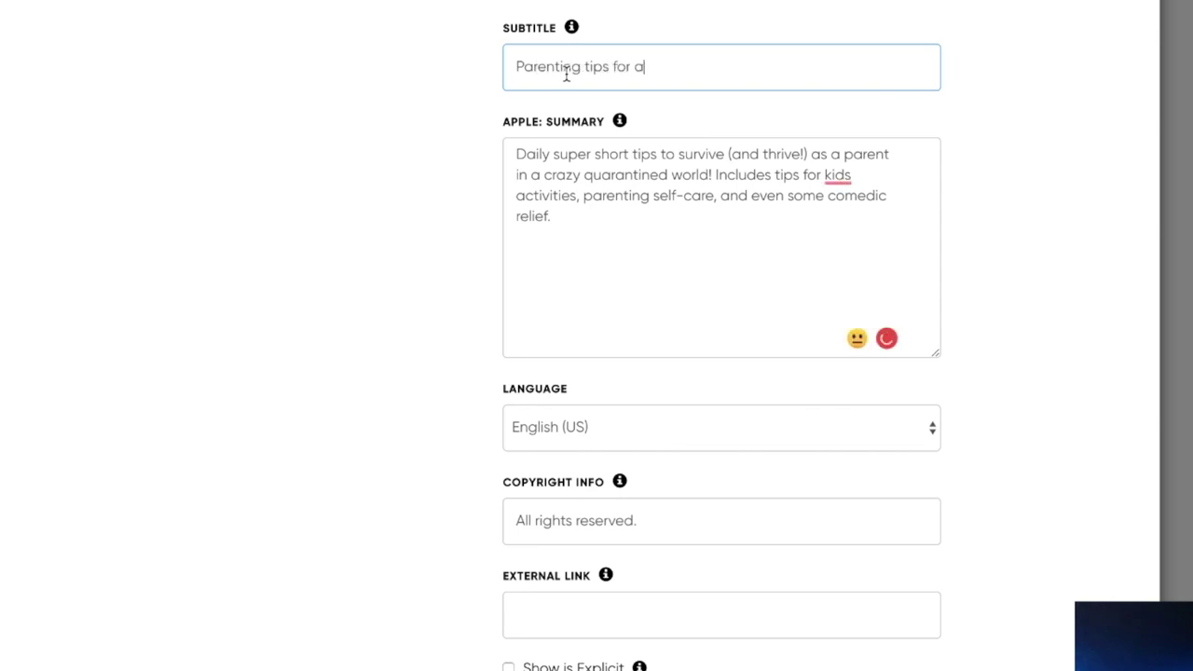
text( crazy quarantine)
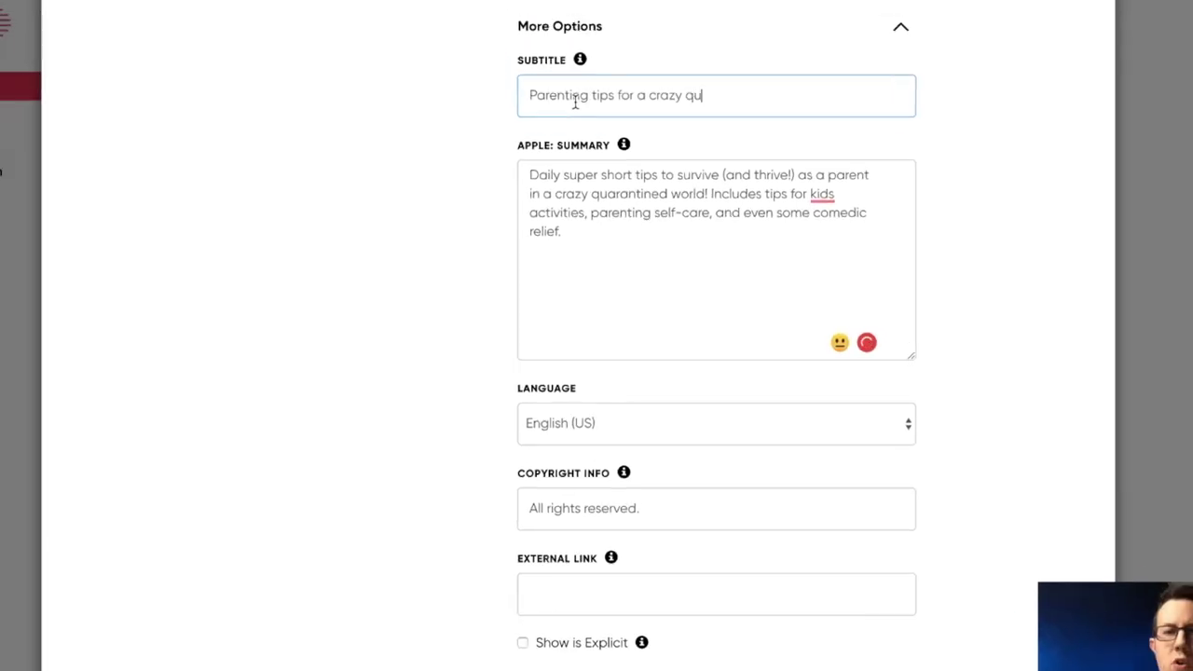
text(d life)
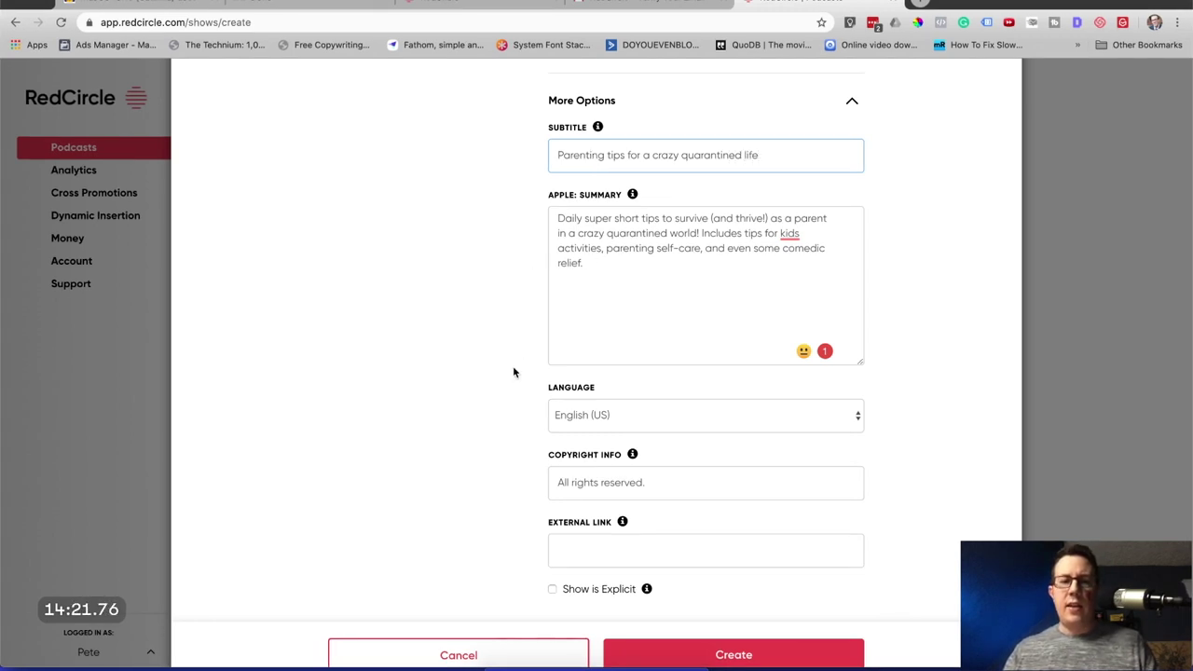
scroll(513, 370, down, 1)
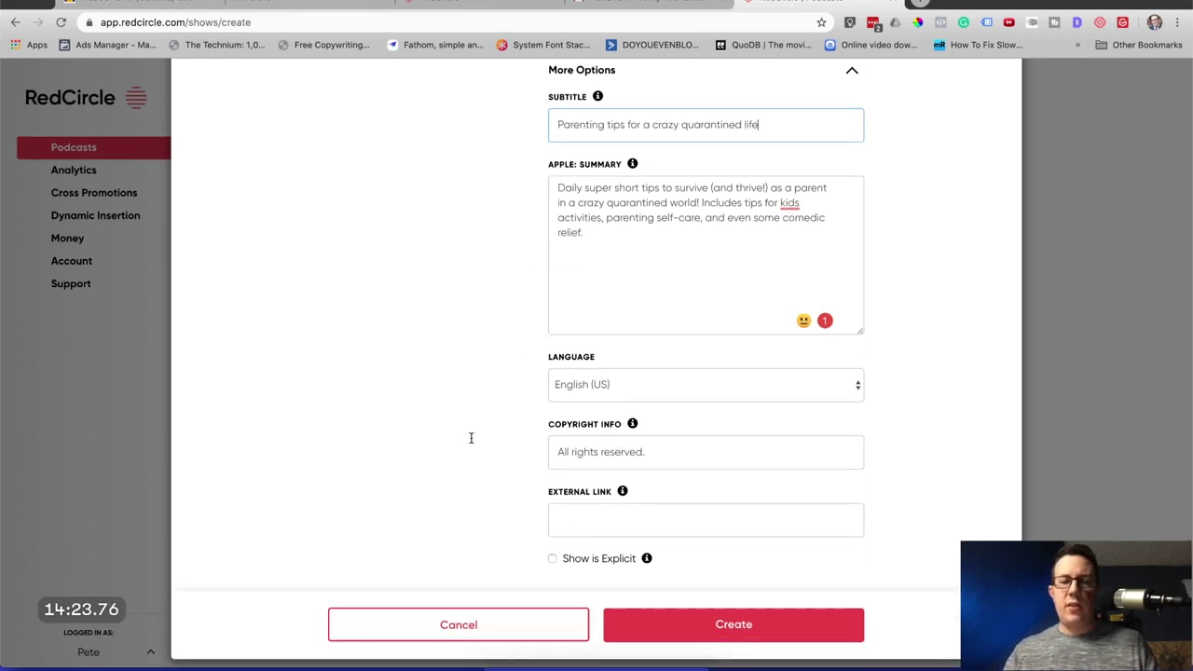
click(713, 631)
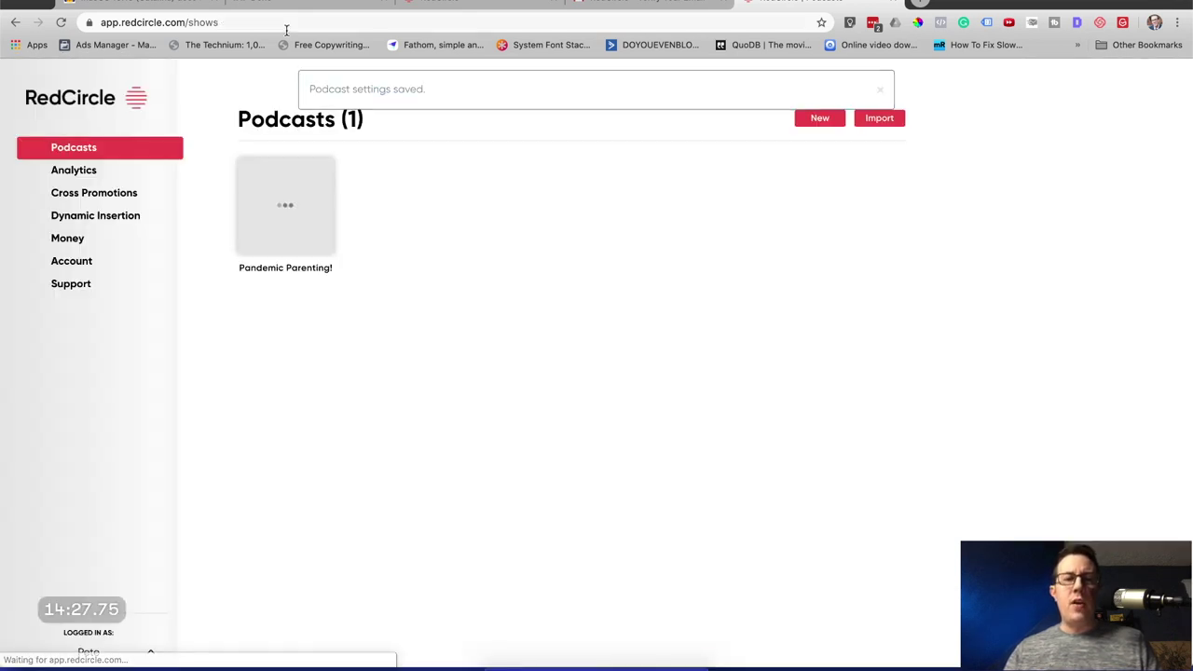
click(327, 1)
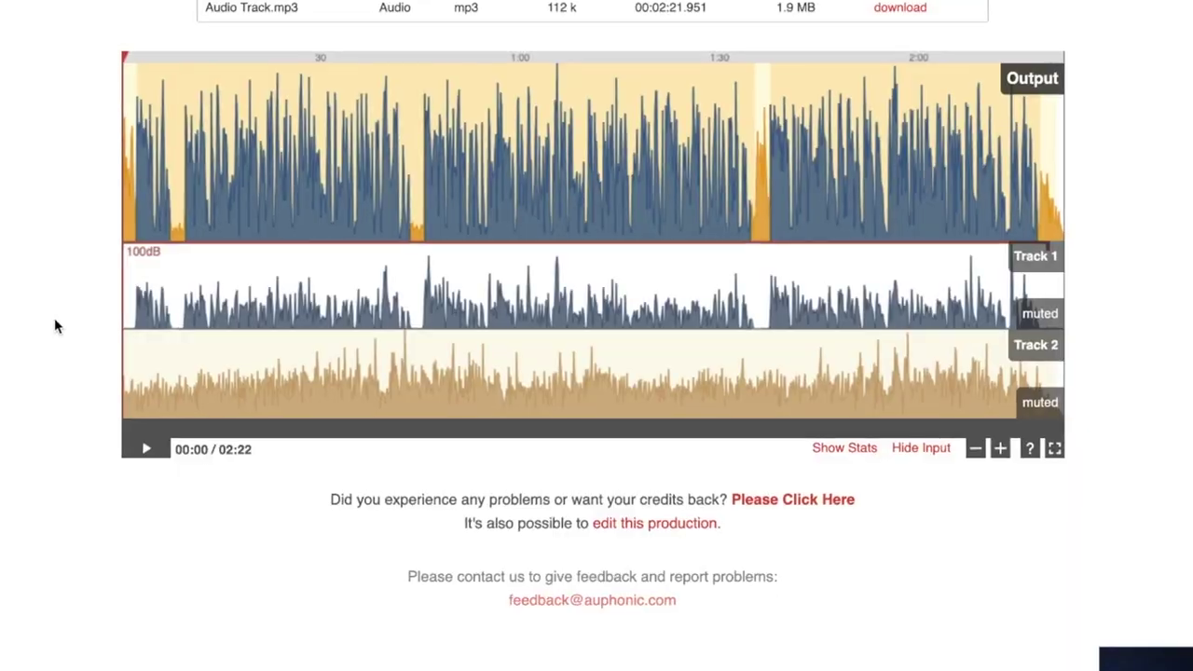
Save the processed Audio Track.mp3 as Ep 0 final in Bananastand > Pandemic Parenting > Ep 0.
scroll(54, 325, up, 2)
click(876, 195)
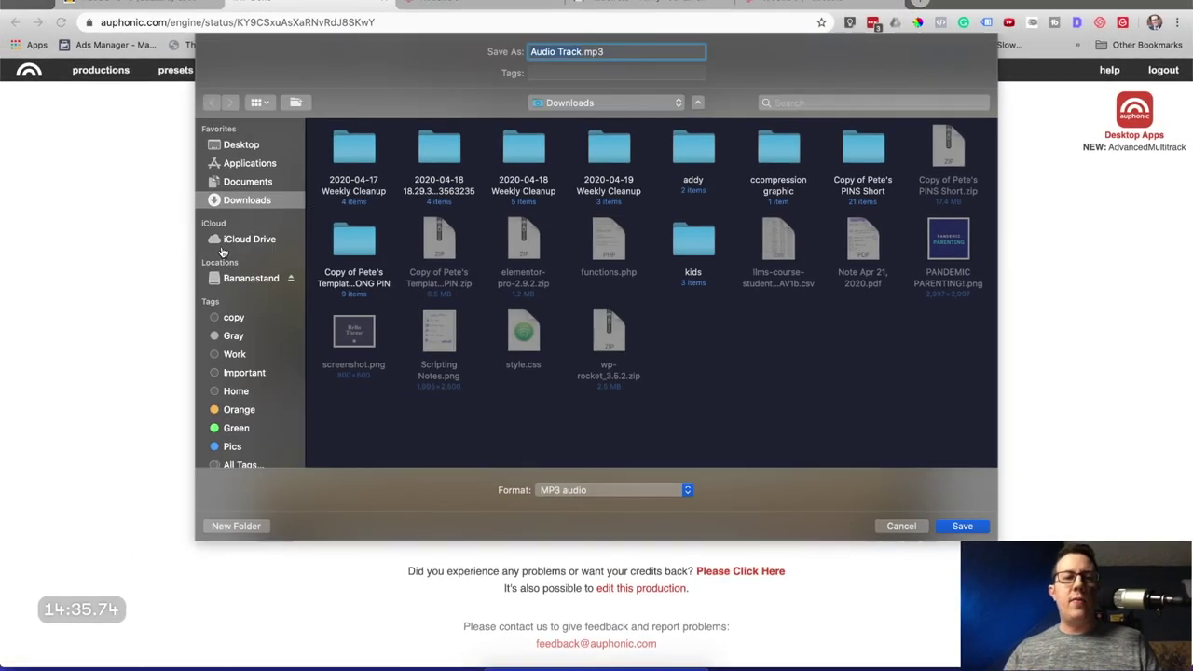
click(235, 276)
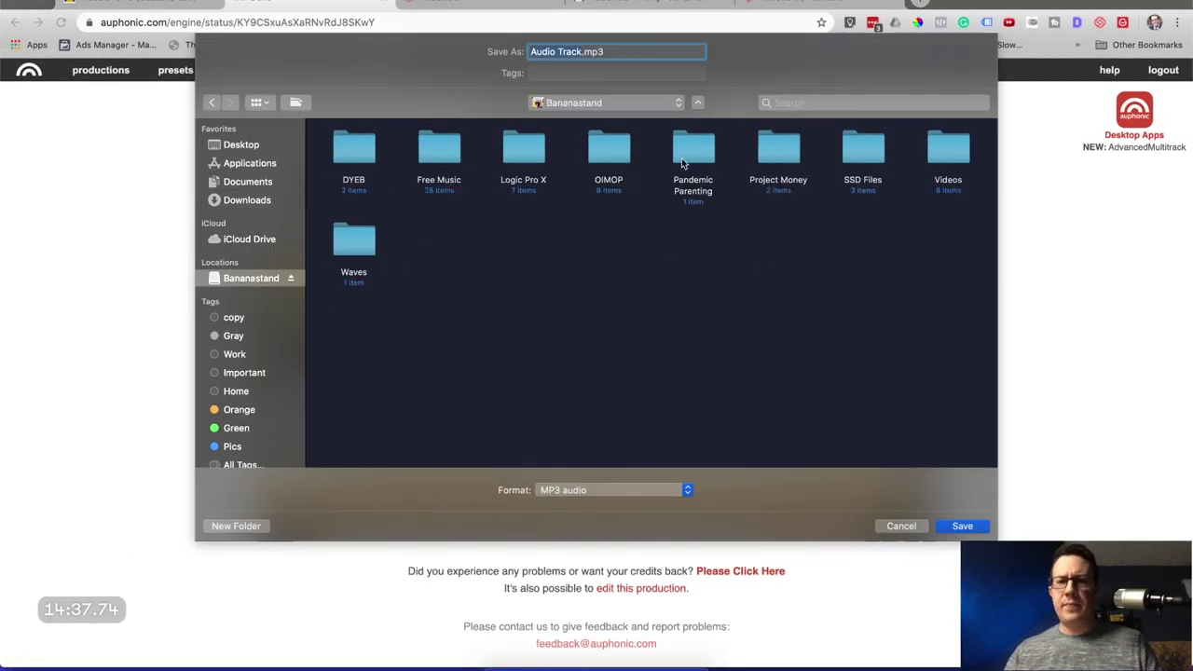
double_click(681, 163)
double_click(361, 157)
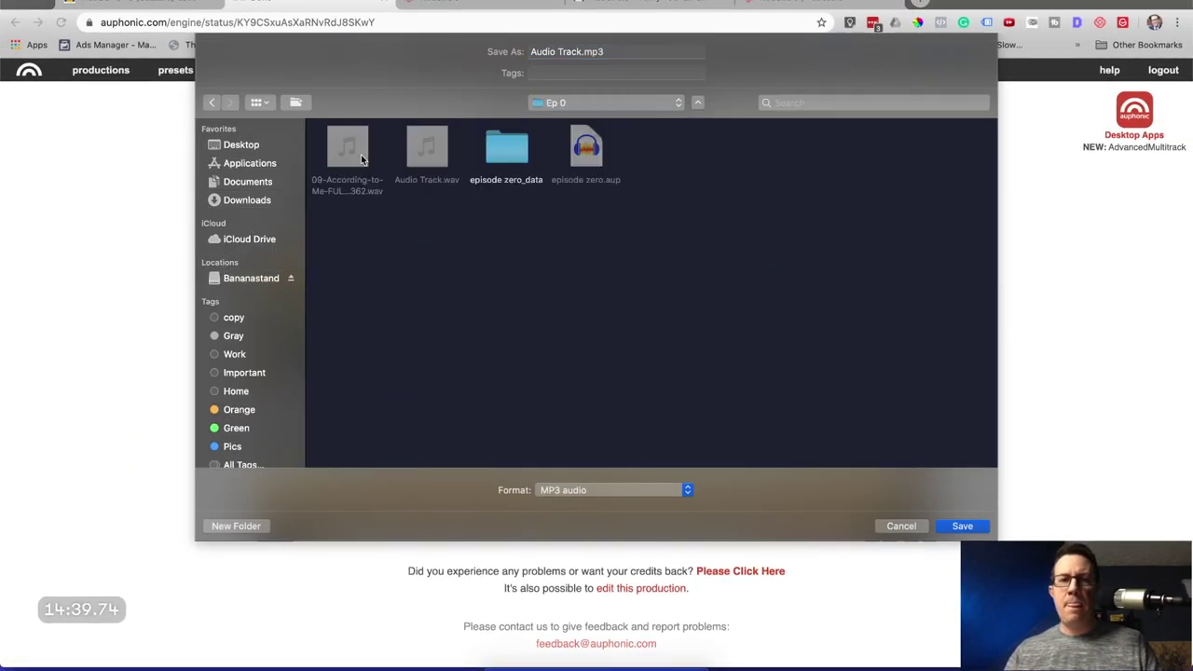
triple_click(540, 53)
text(Ep 0 final)
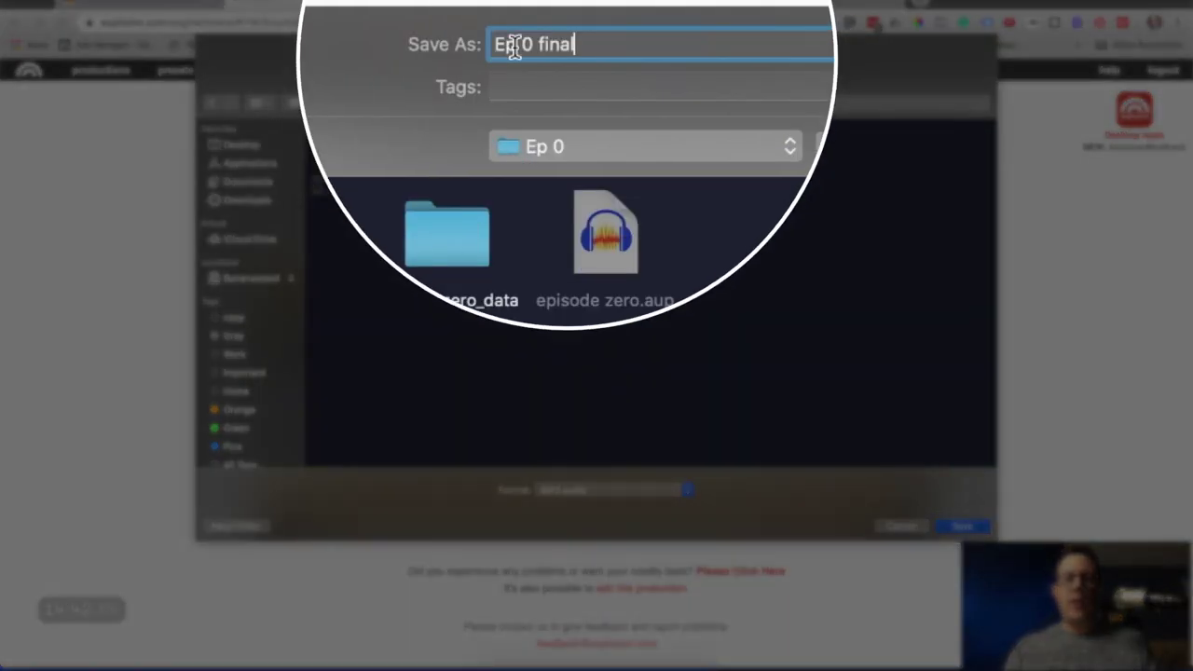
key(Return)
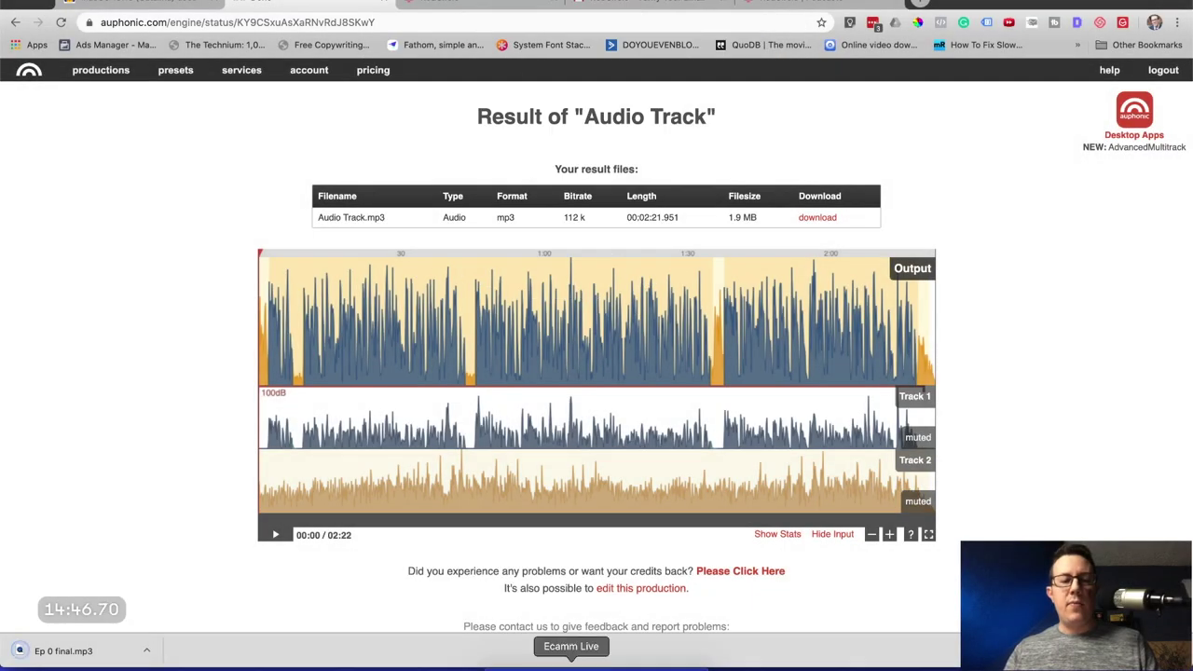
Check Ep 0 final.mp3 by scrubbing to about 00:51 and near the end, then reopen episode zero.aup.
click(111, 651)
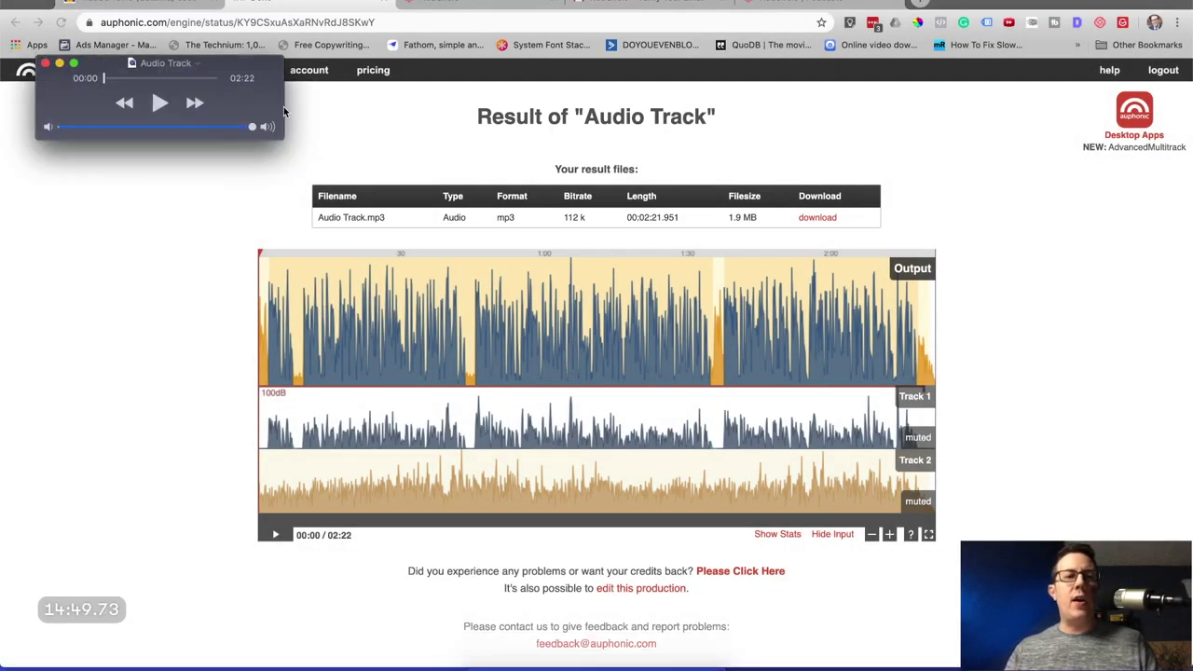
drag(284, 110, 1147, 110)
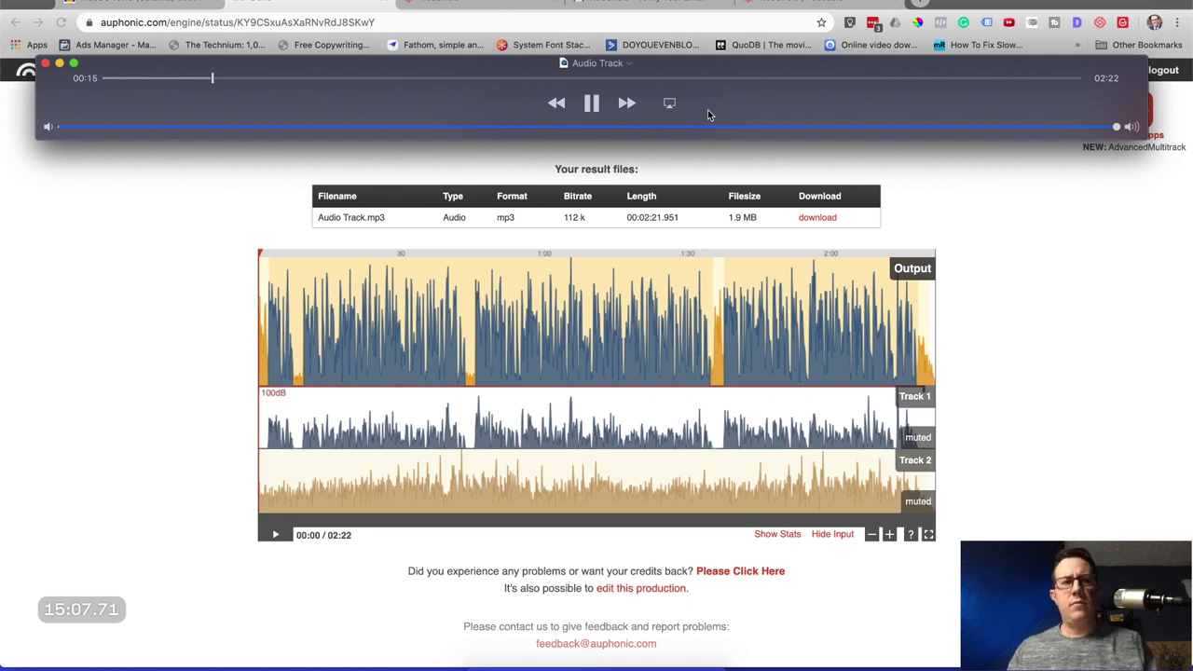
click(453, 78)
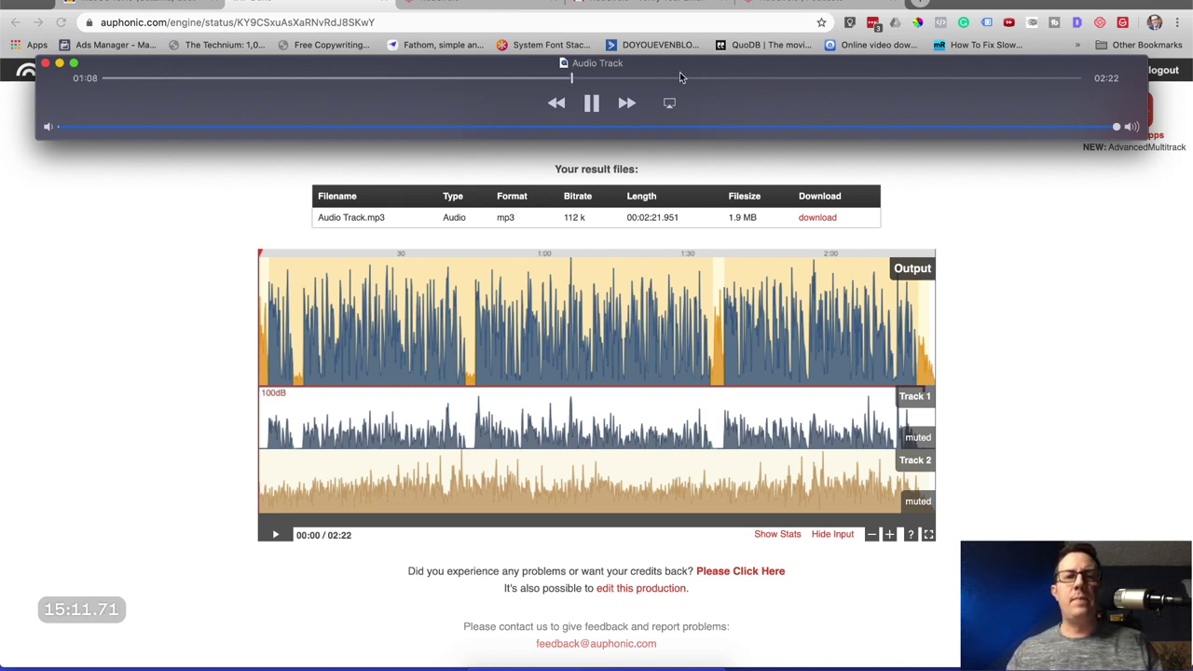
click(1028, 79)
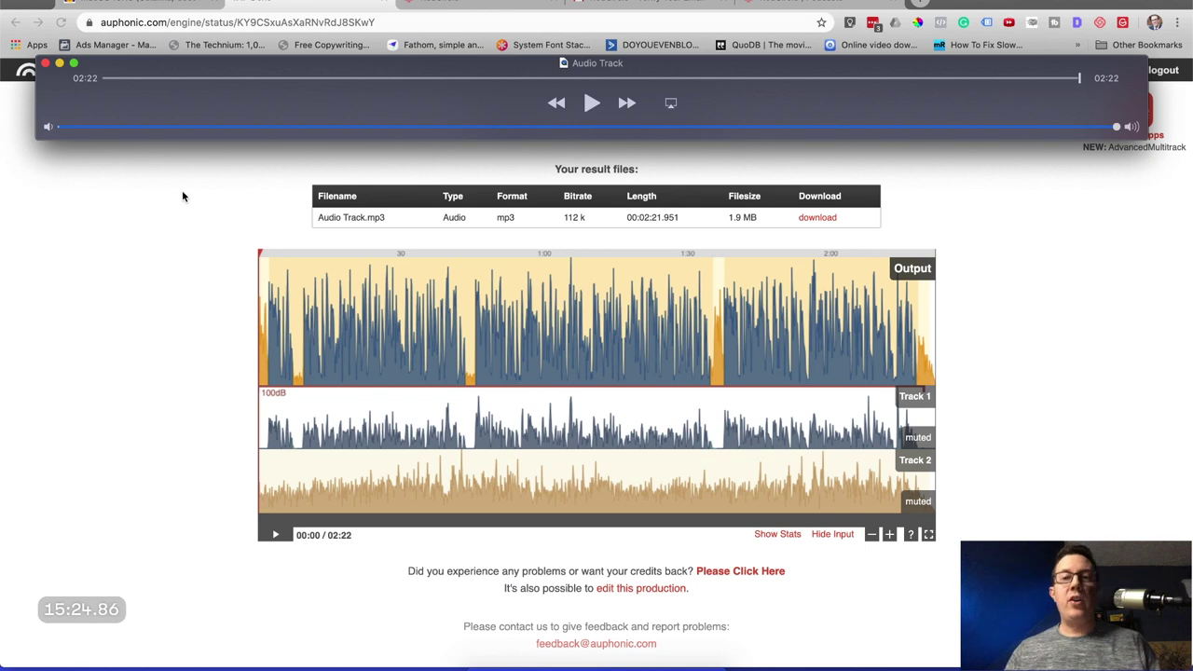
click(45, 64)
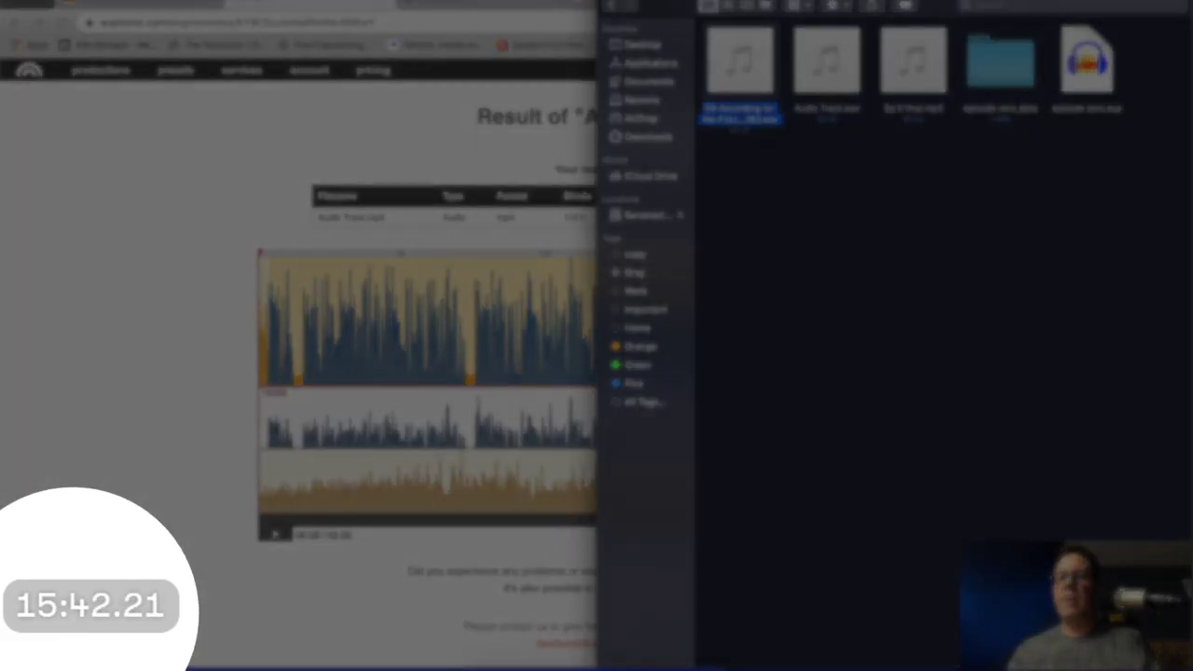
double_click(1086, 61)
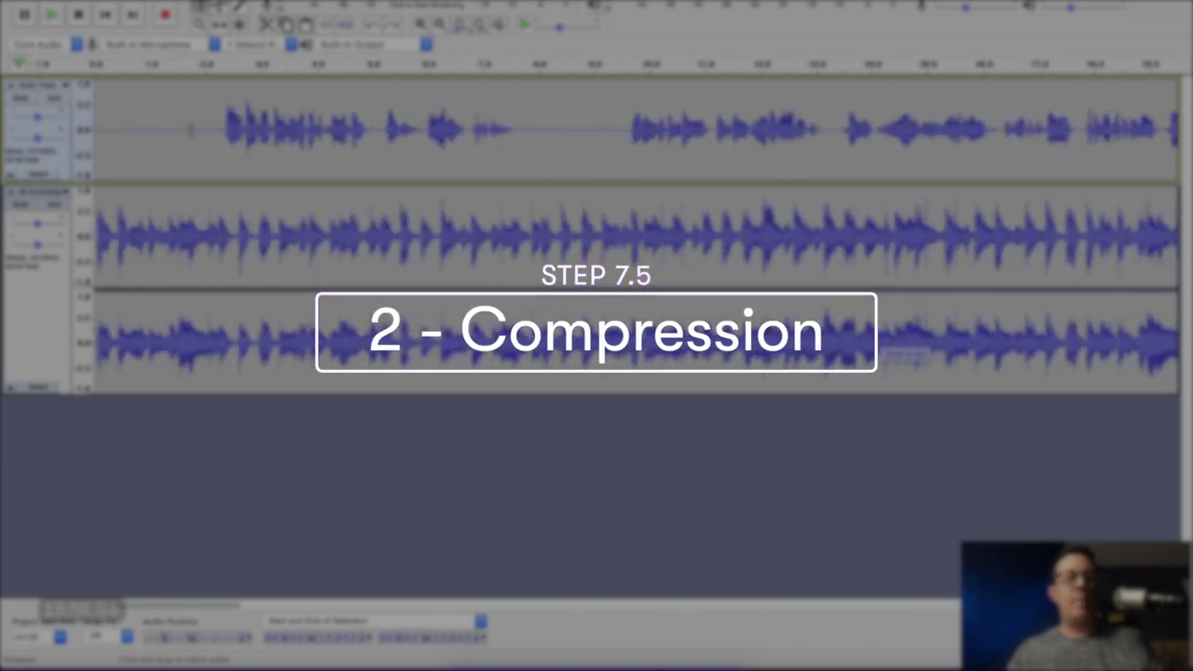
Capture a noise profile from the silent first two seconds of Audio Track.
drag(211, 129, 92, 128)
click(410, 0)
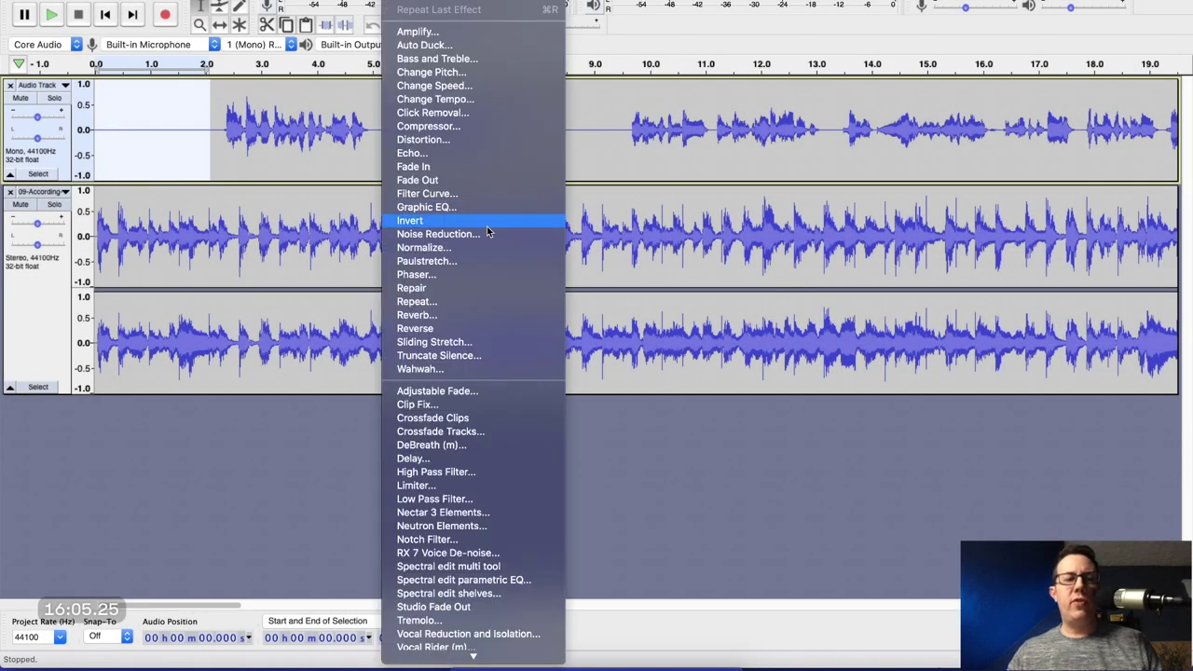
click(457, 236)
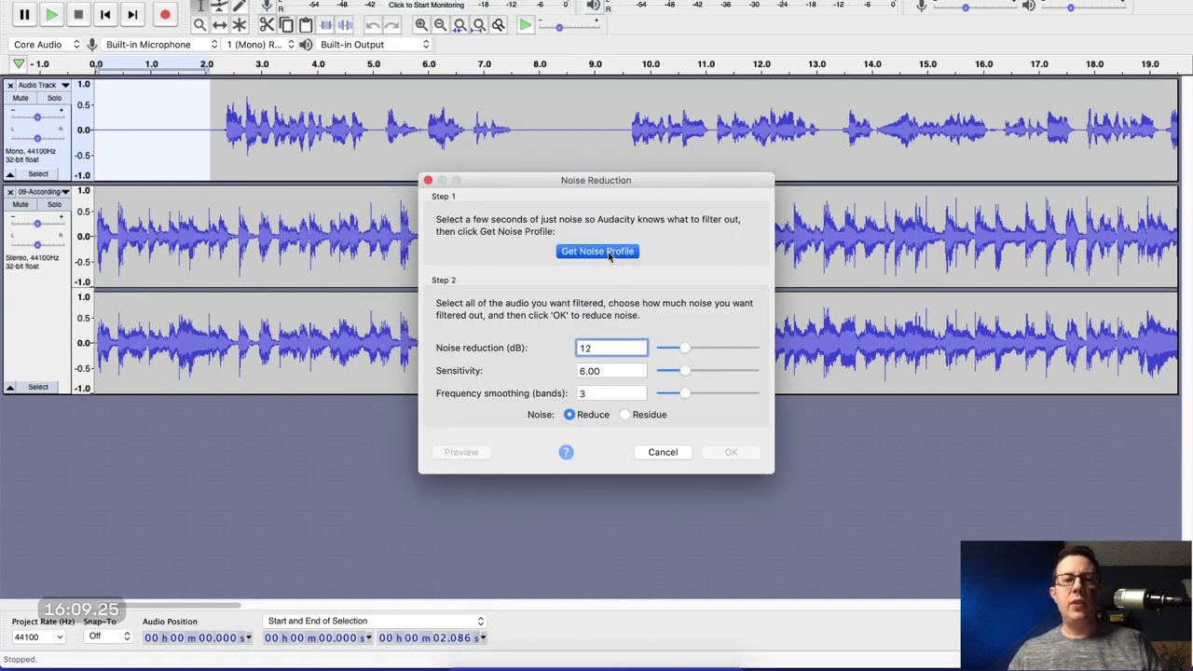
click(608, 252)
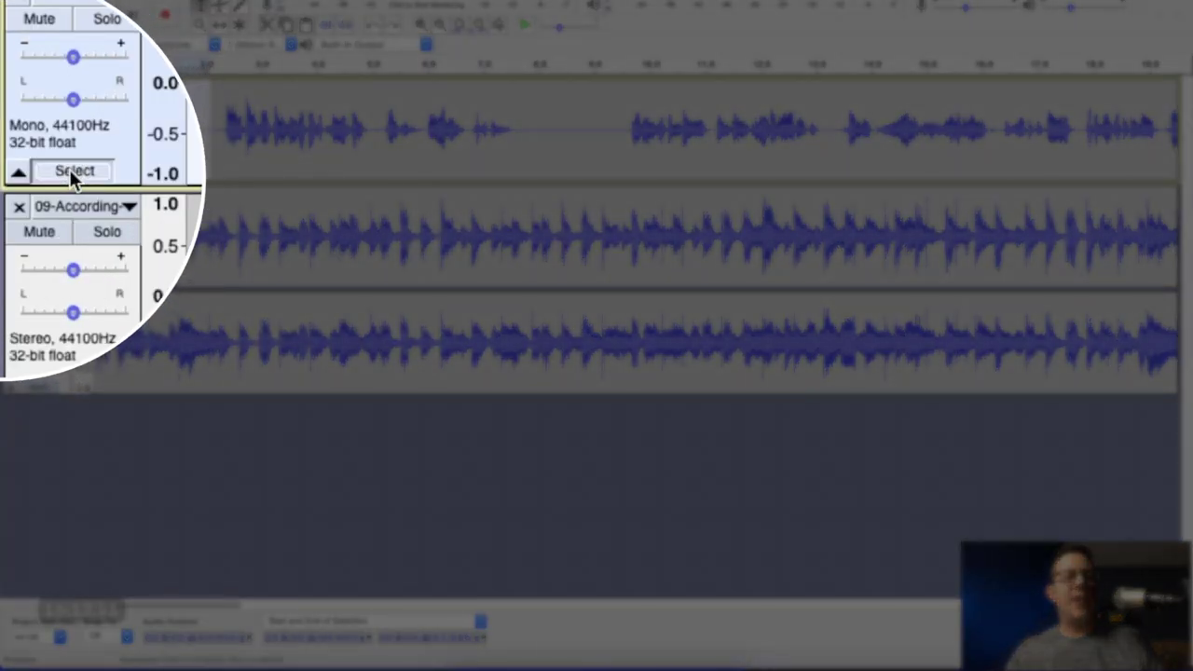
Apply the same noise reduction to the whole Audio Track, then reselect the entire voice track.
click(38, 174)
click(410, 0)
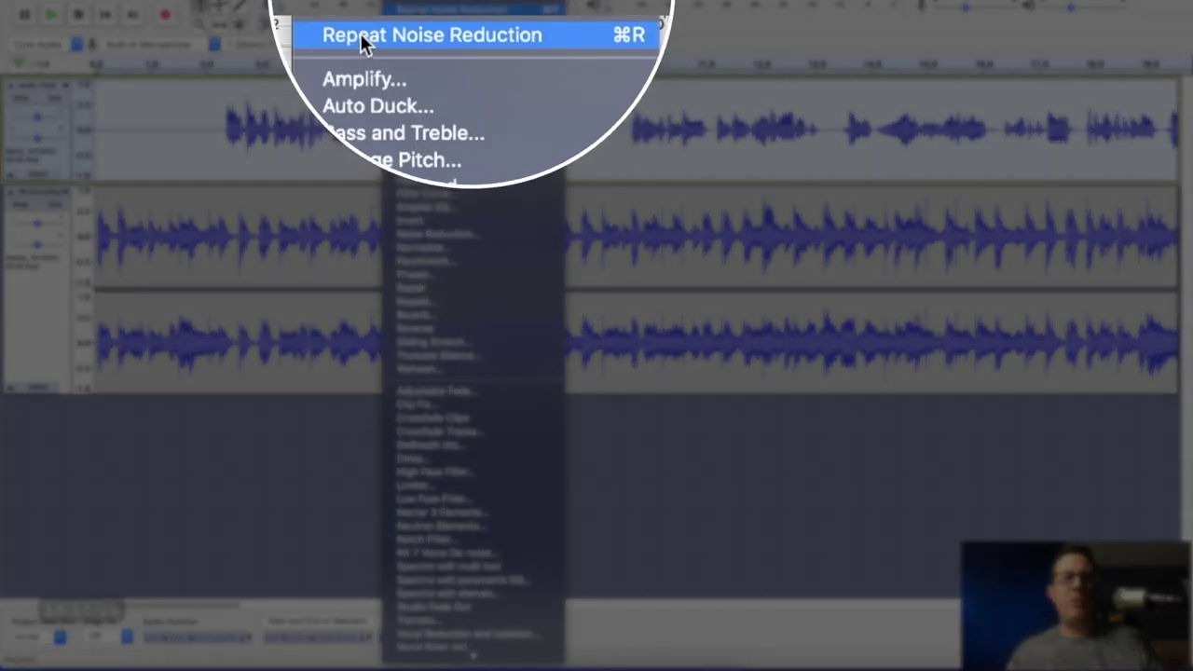
click(416, 9)
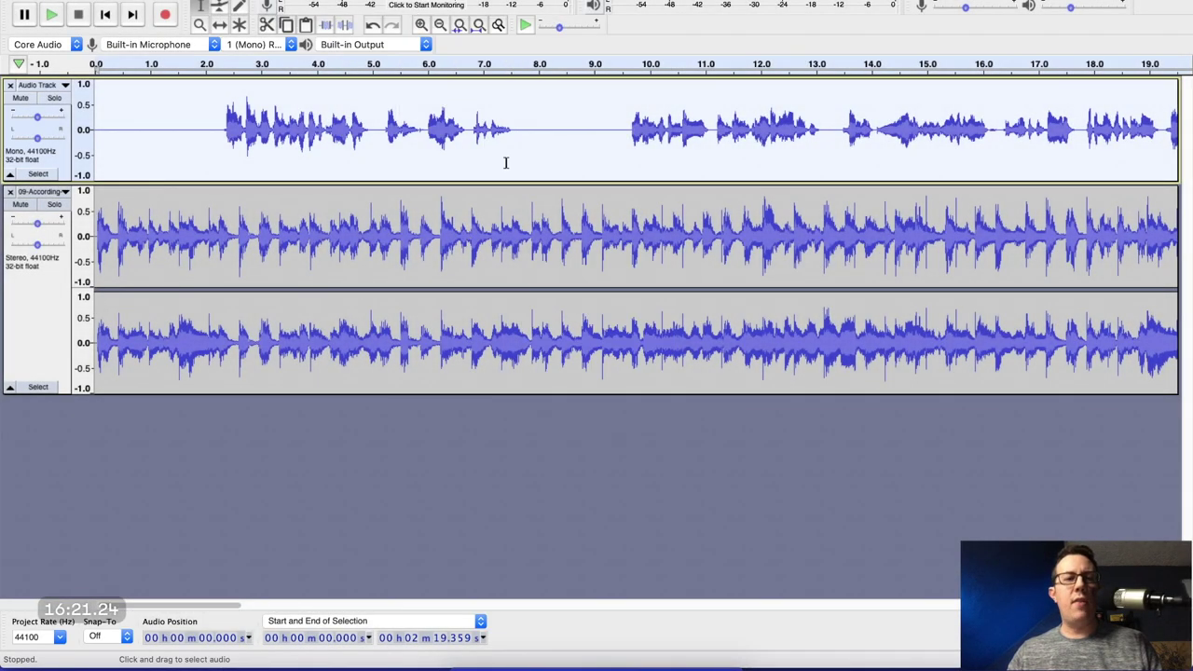
click(192, 132)
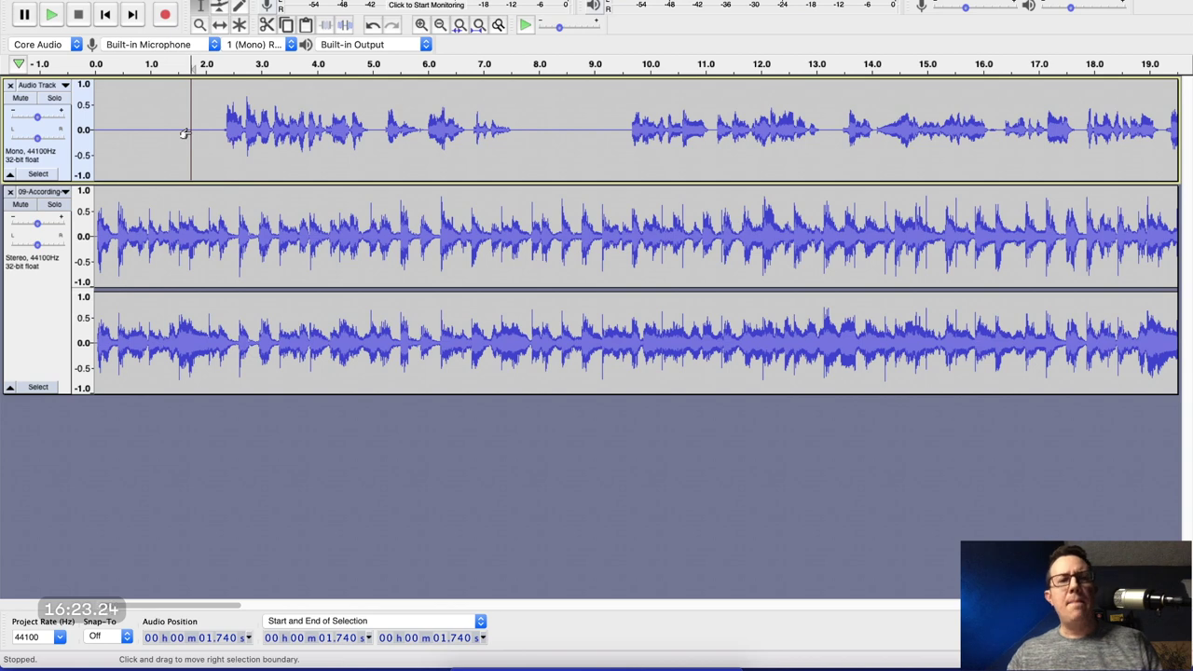
click(37, 173)
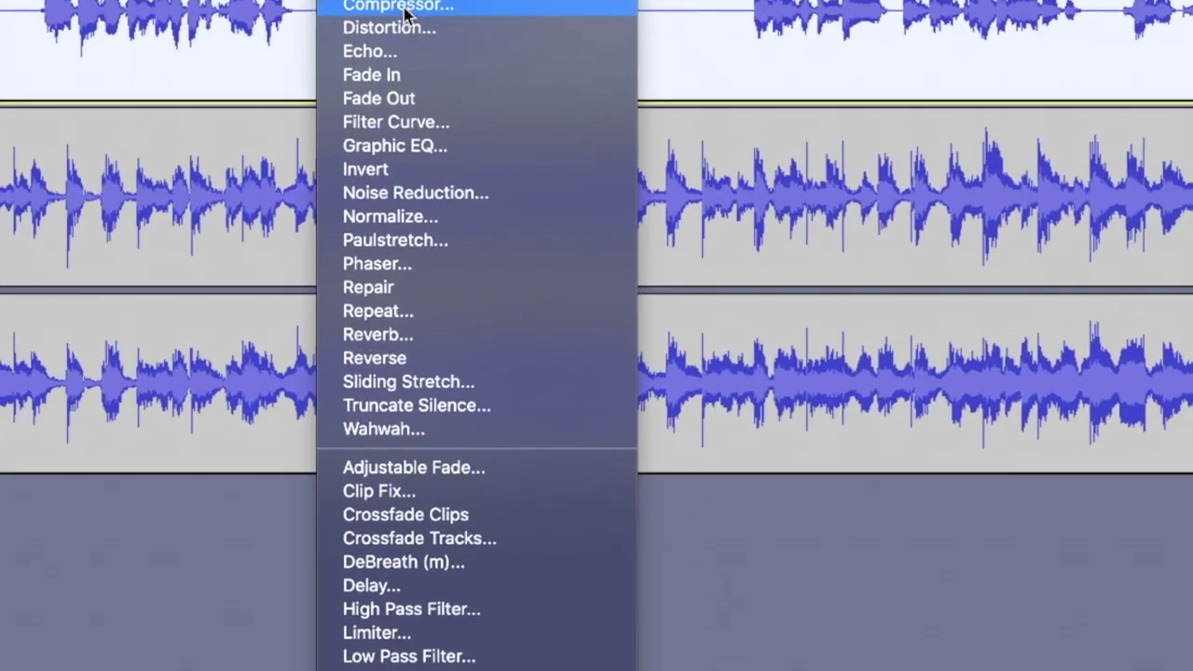
Compress the voice at −16 dB threshold, 3:1 ratio with make-up gain, and zoom out to the whole recording.
click(434, 135)
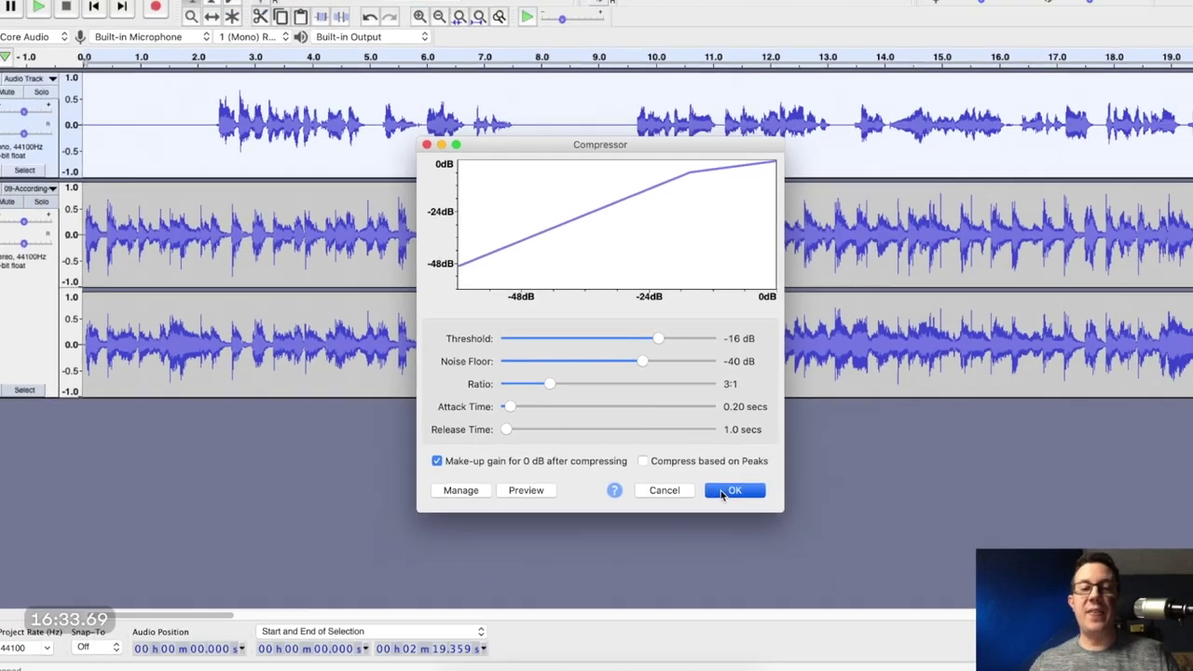
click(920, 630)
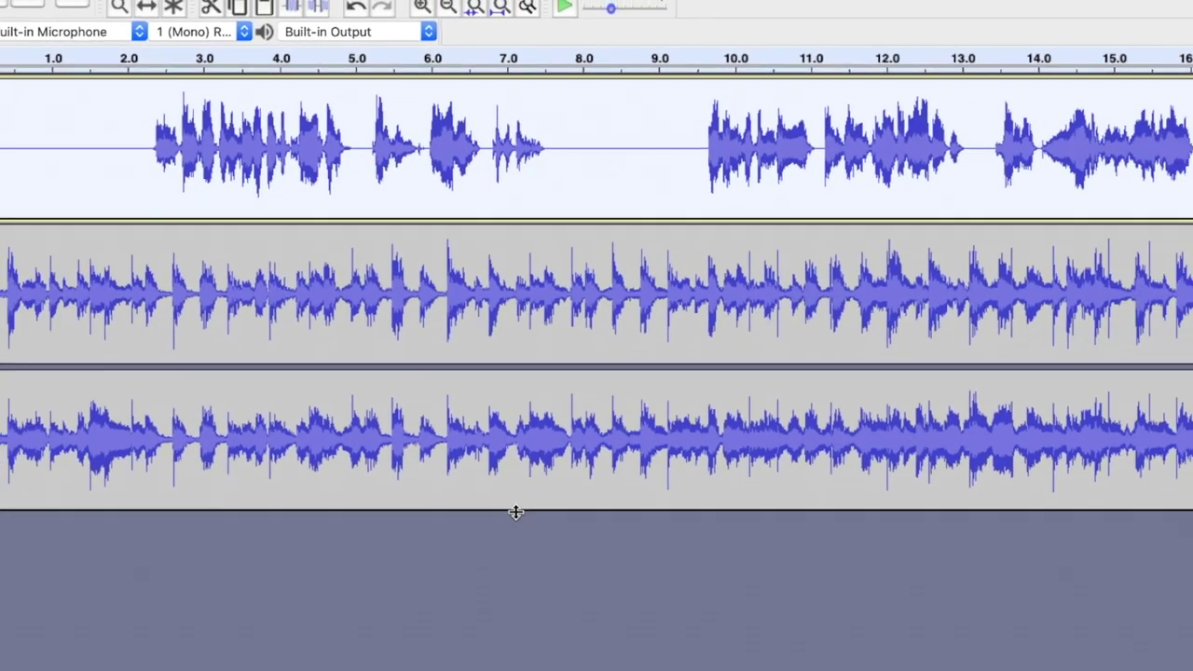
key(ctrl+3)
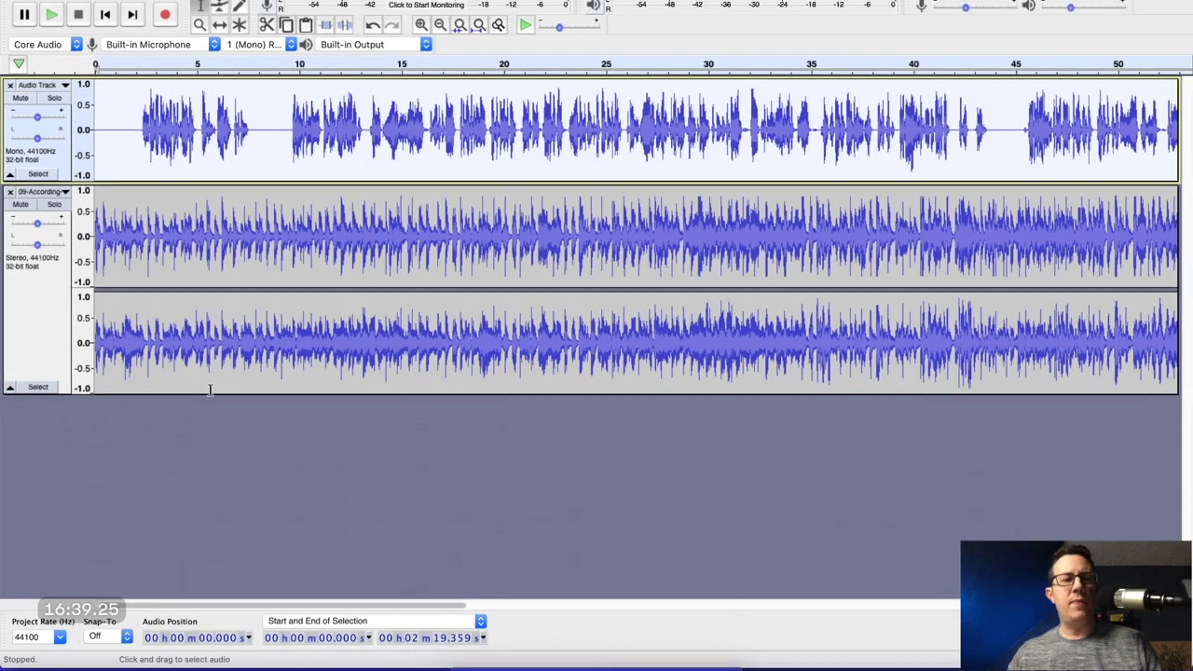
click(146, 456)
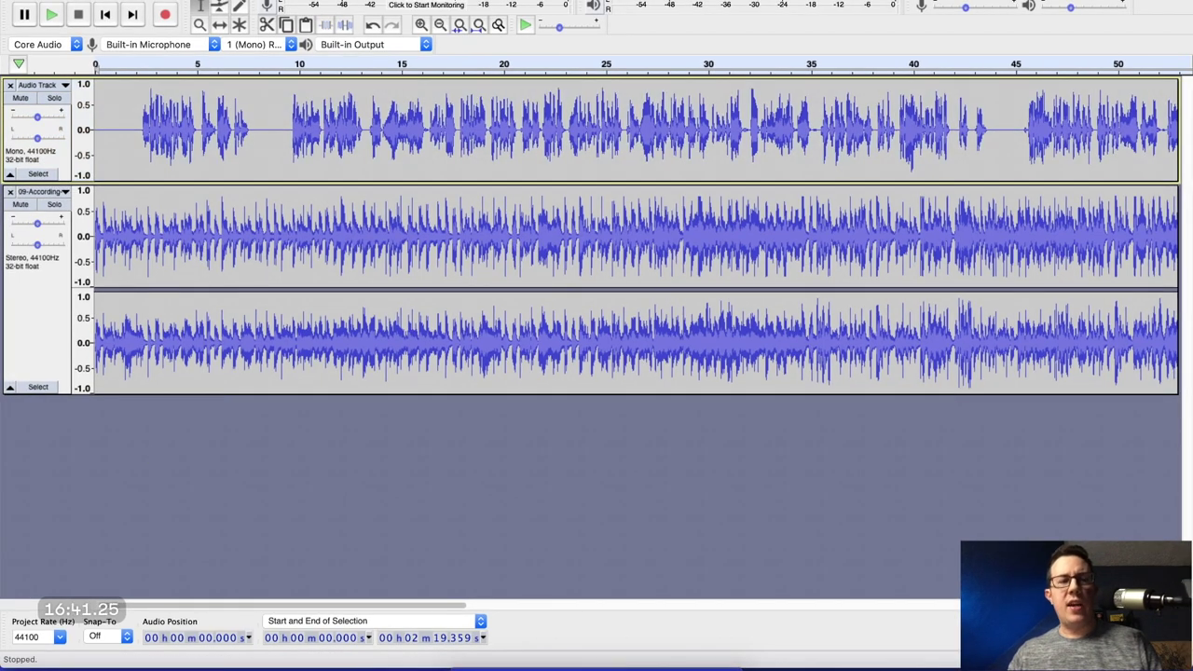
click(108, 0)
Export both tracks as separate 16-bit WAV files into the Ep 0 folder, accepting both metadata prompts.
mouse_move(201, 72)
click(277, 155)
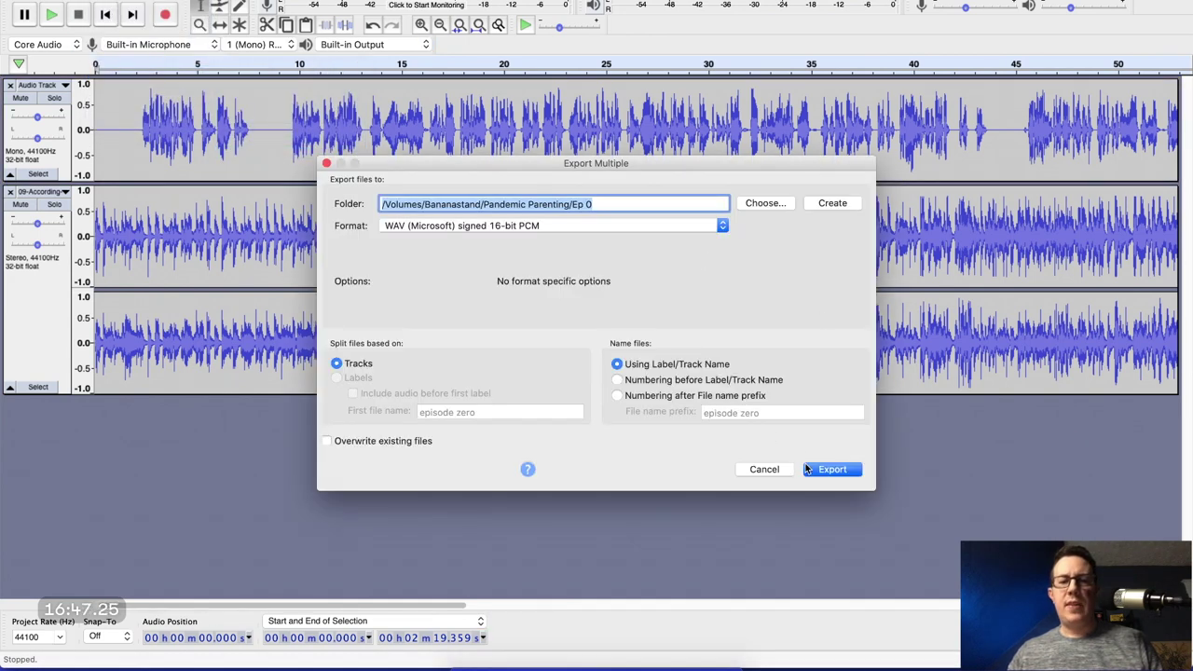
click(820, 470)
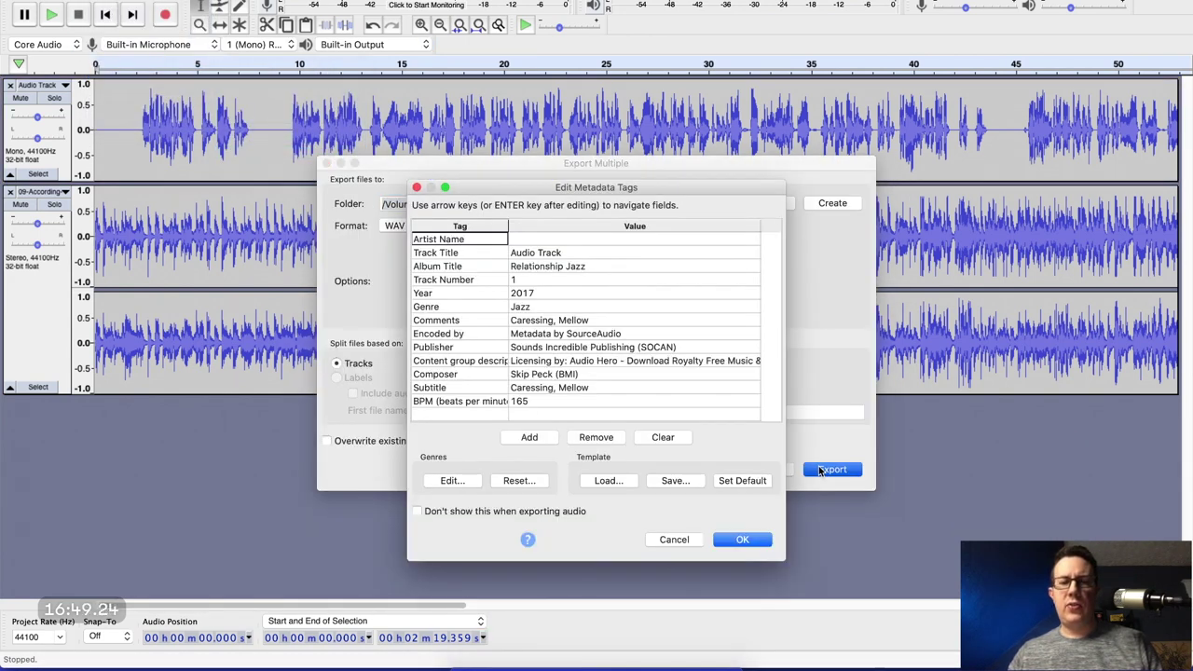
click(744, 540)
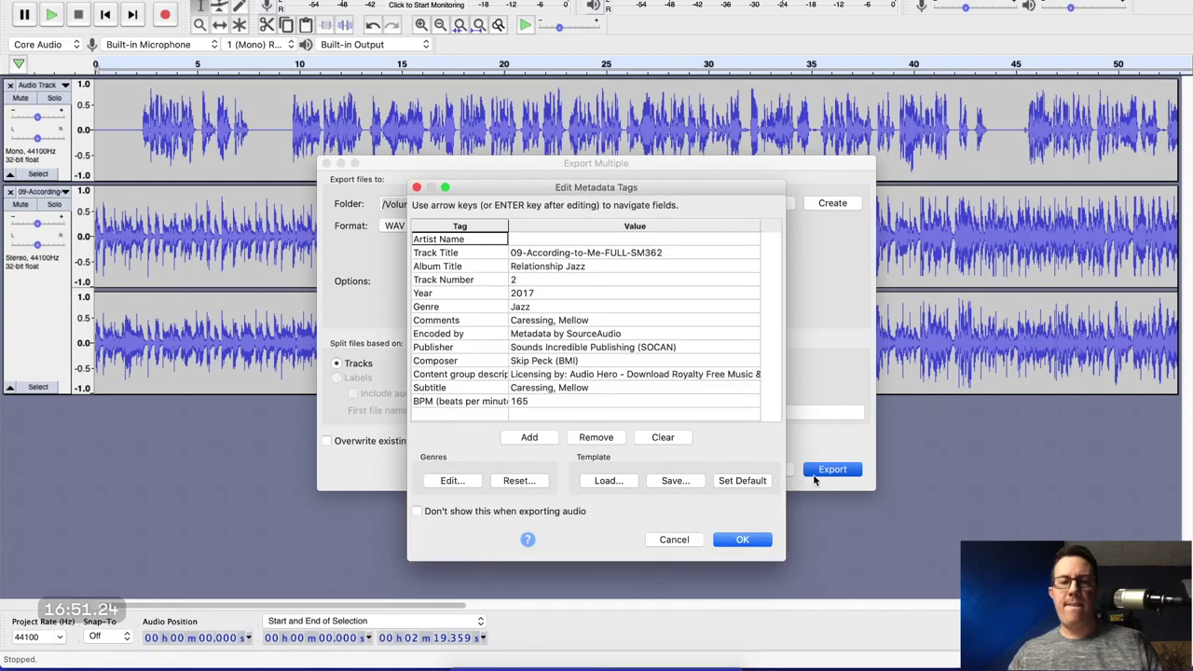
click(742, 541)
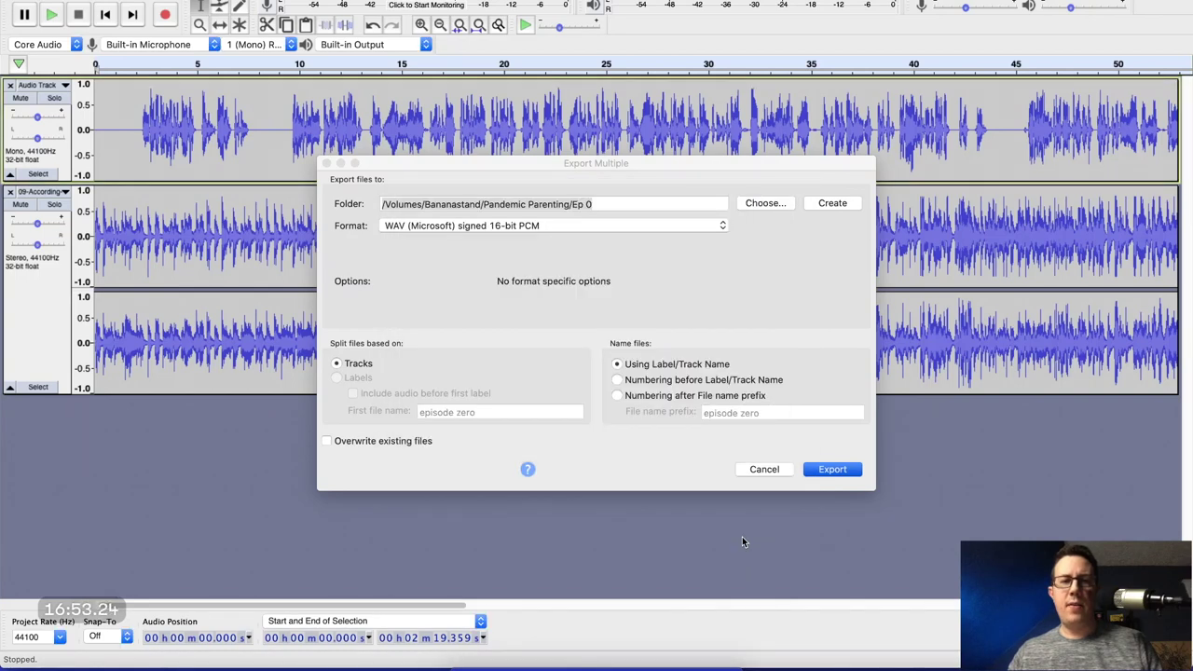
click(596, 442)
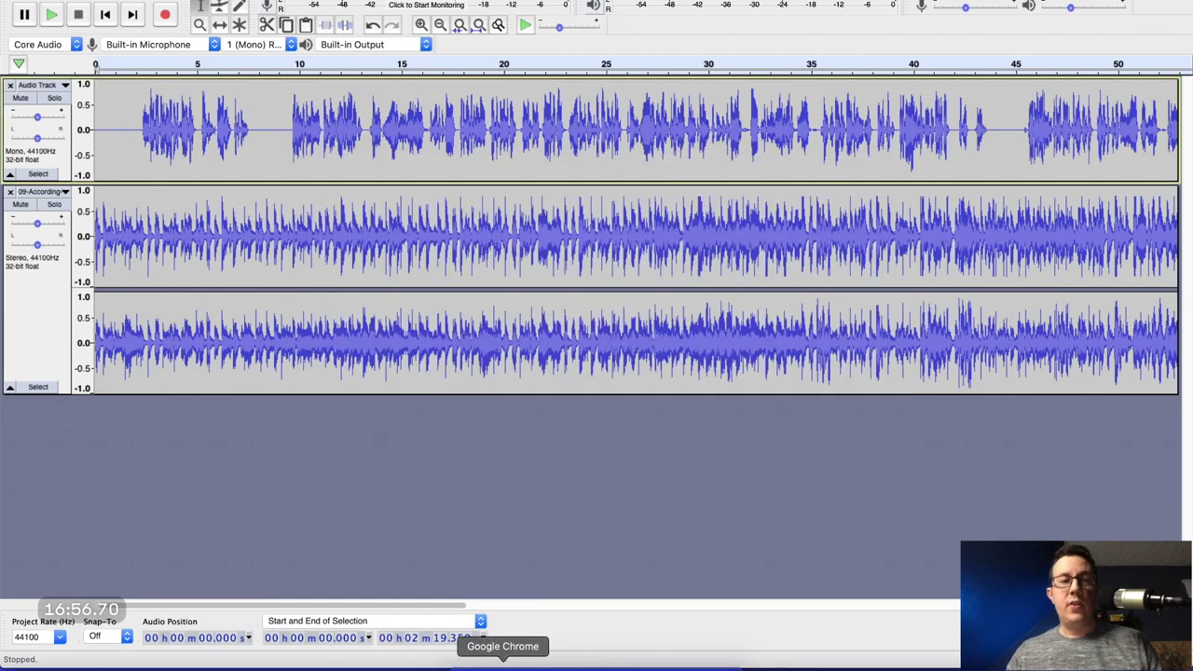
click(504, 663)
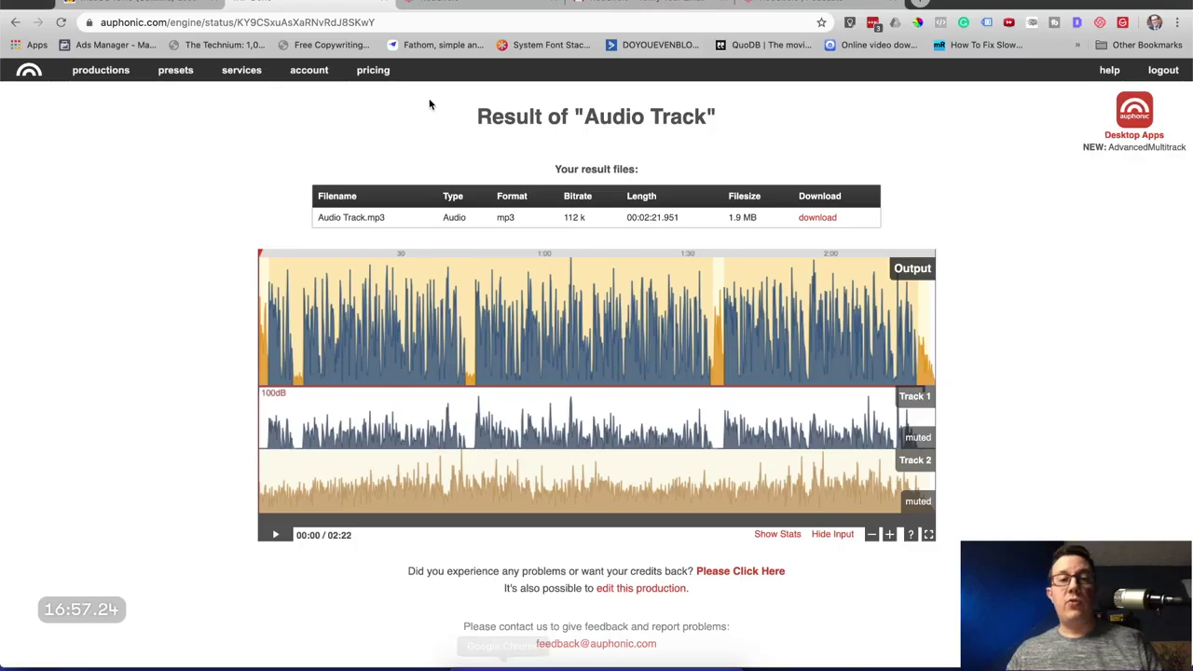
Create a multitrack production with Audio Track-2.wav as Track 1, with Noise and Hum Reduction enabled.
click(87, 75)
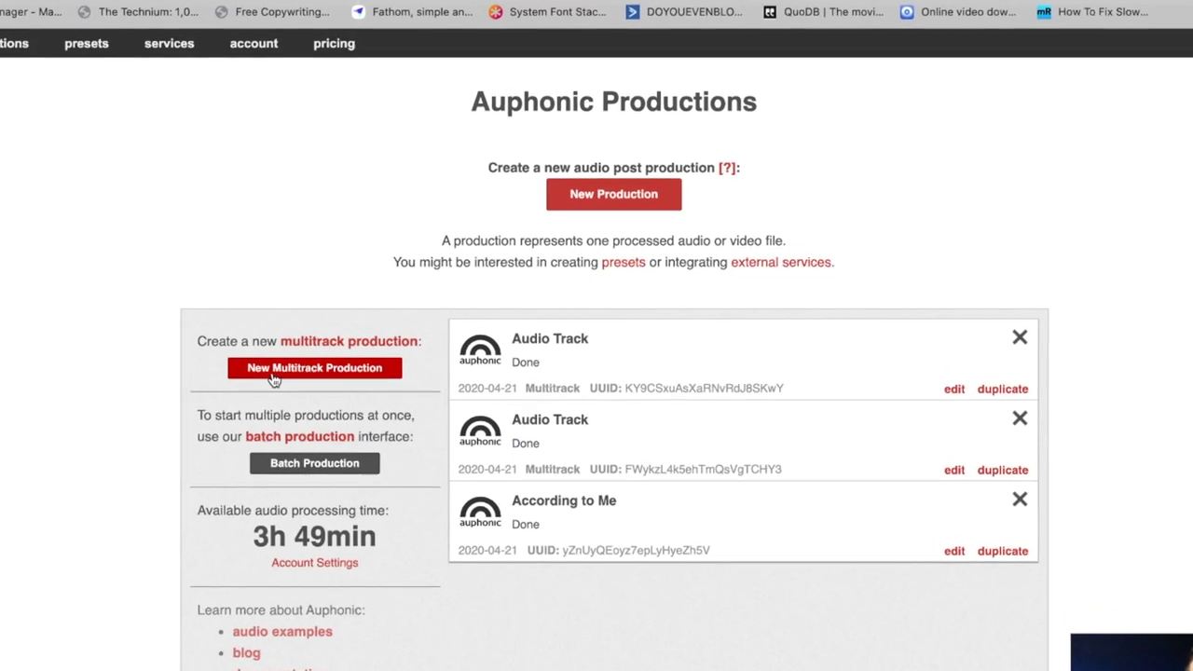
click(276, 376)
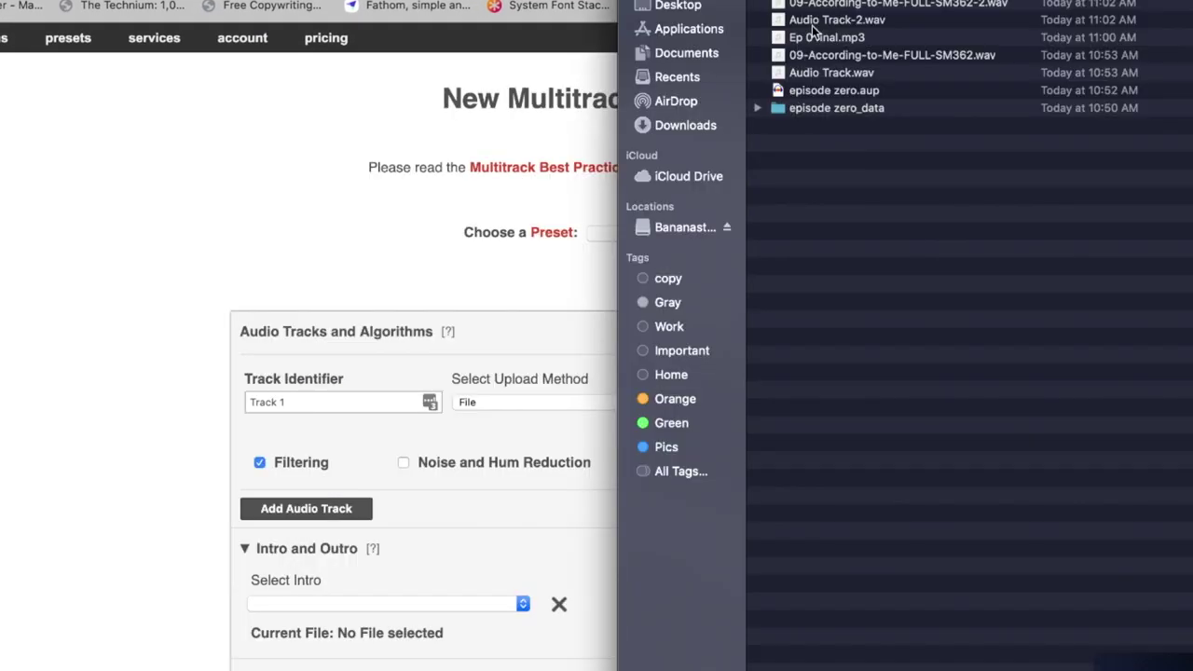
drag(813, 31, 730, 401)
click(207, 609)
click(361, 508)
click(523, 466)
Load 09-According-to-Me-FULL-SM362-2.wav as Track 2 and set it to Duck this Track.
key(super+Tab)
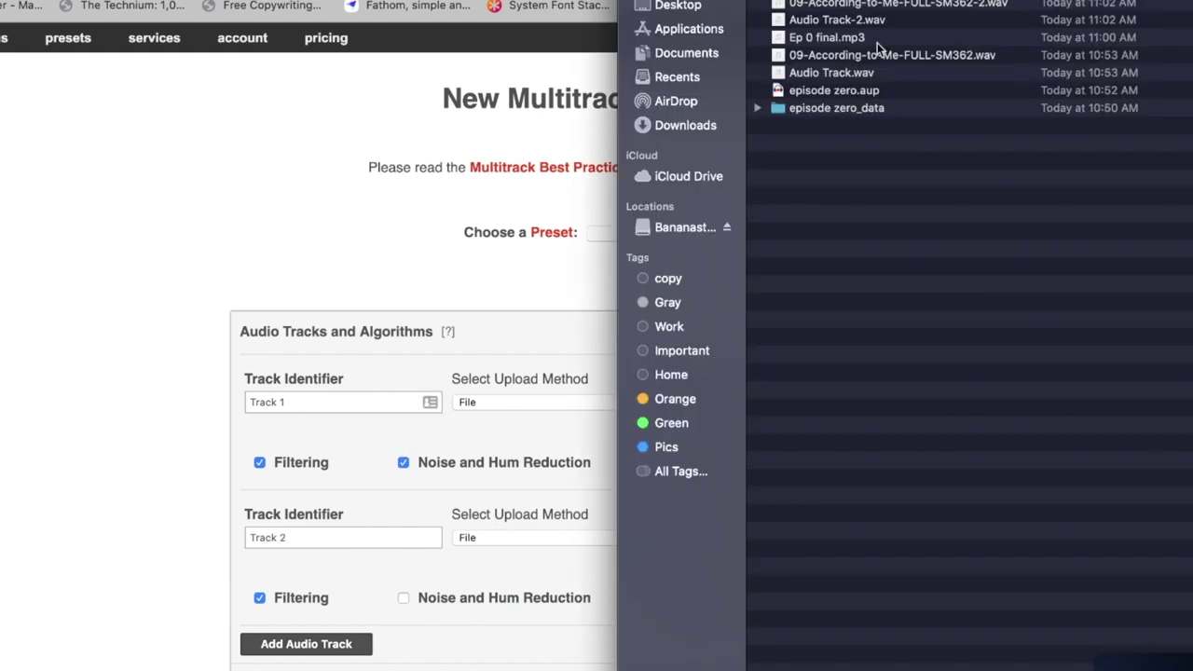
key(super+Tab)
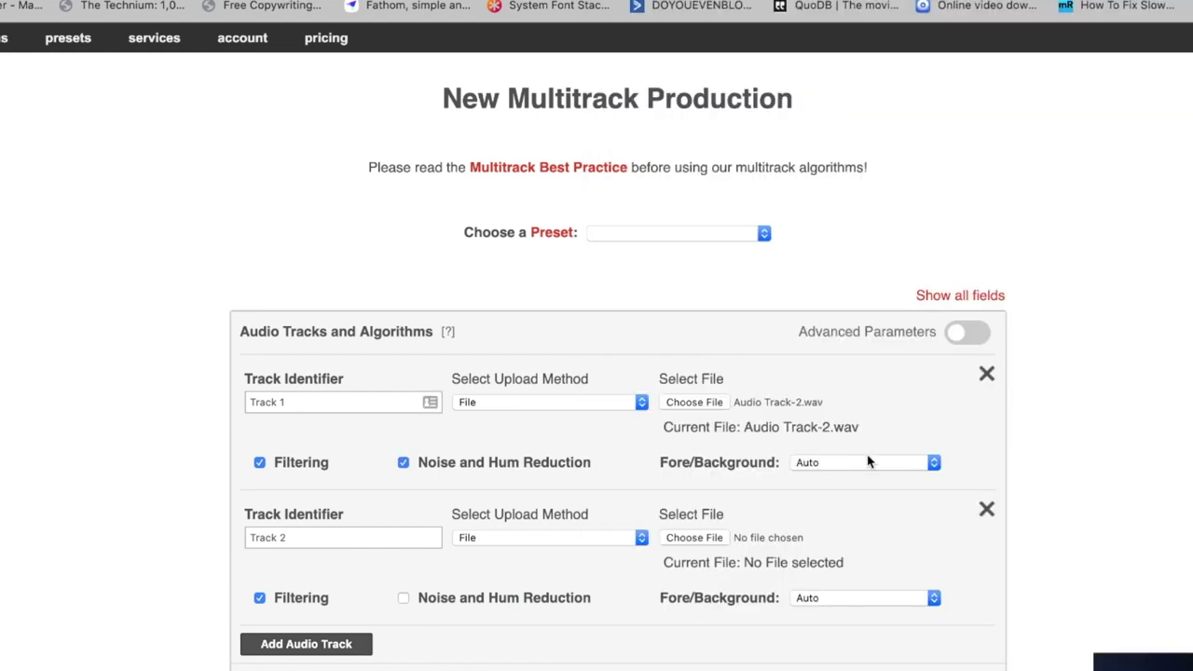
key(super+Tab)
drag(880, 5, 643, 541)
key(super+Tab)
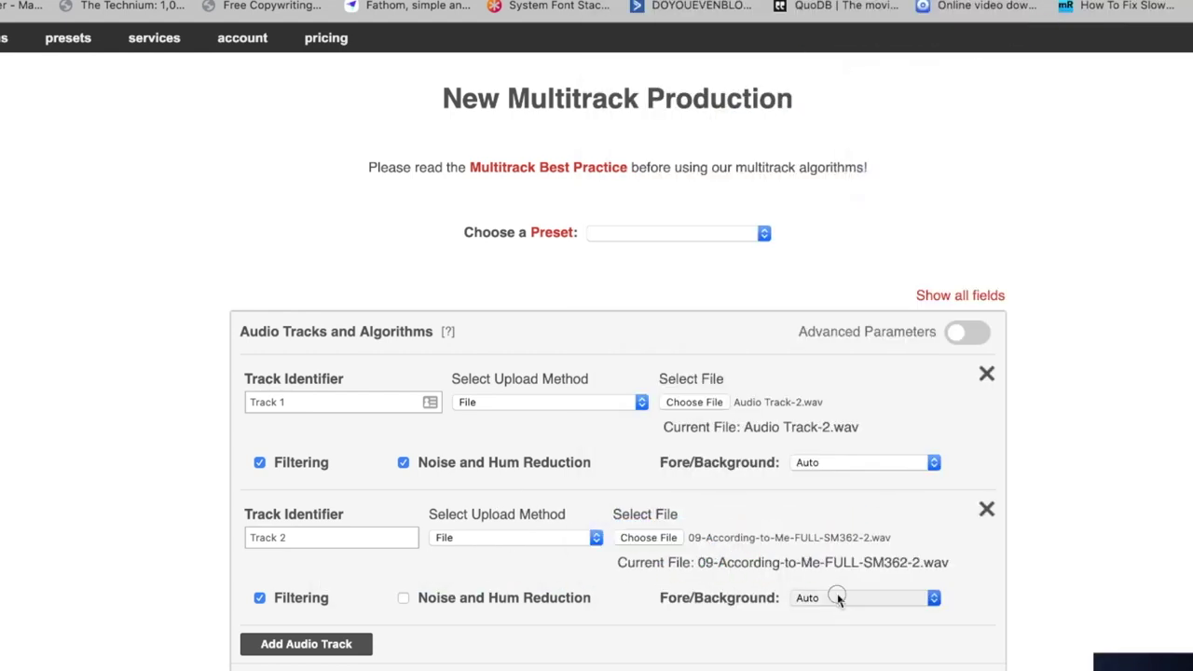
click(837, 597)
click(834, 643)
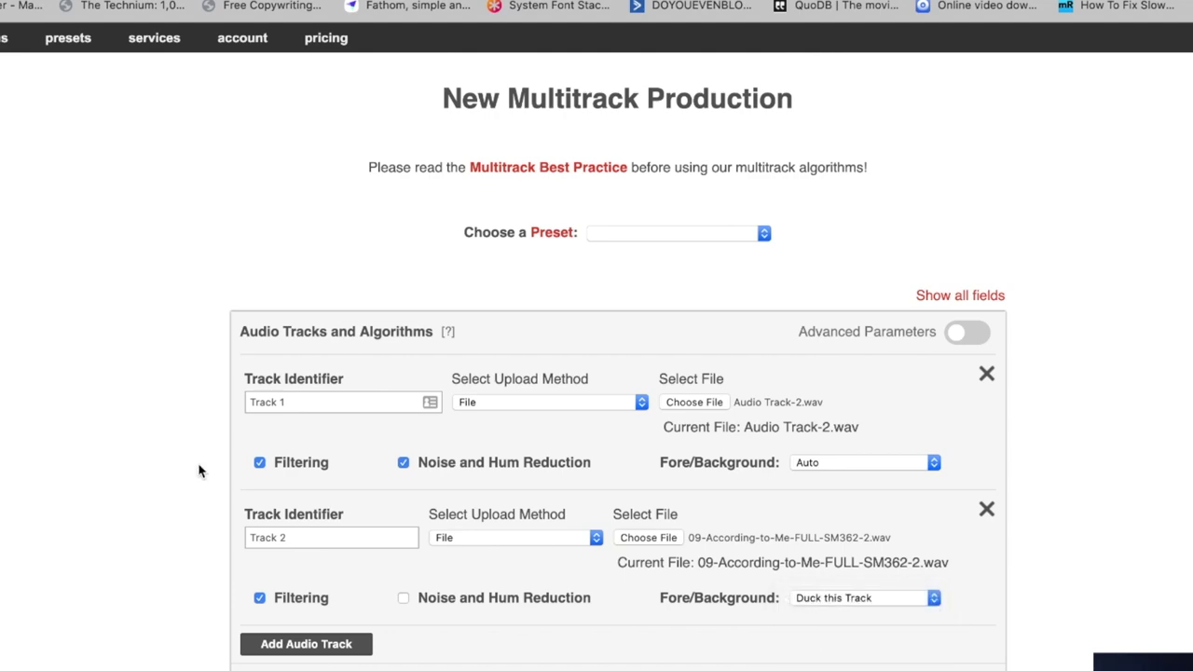
Submit the multitrack production settings and confirm to start processing.
scroll(198, 471, down, 10)
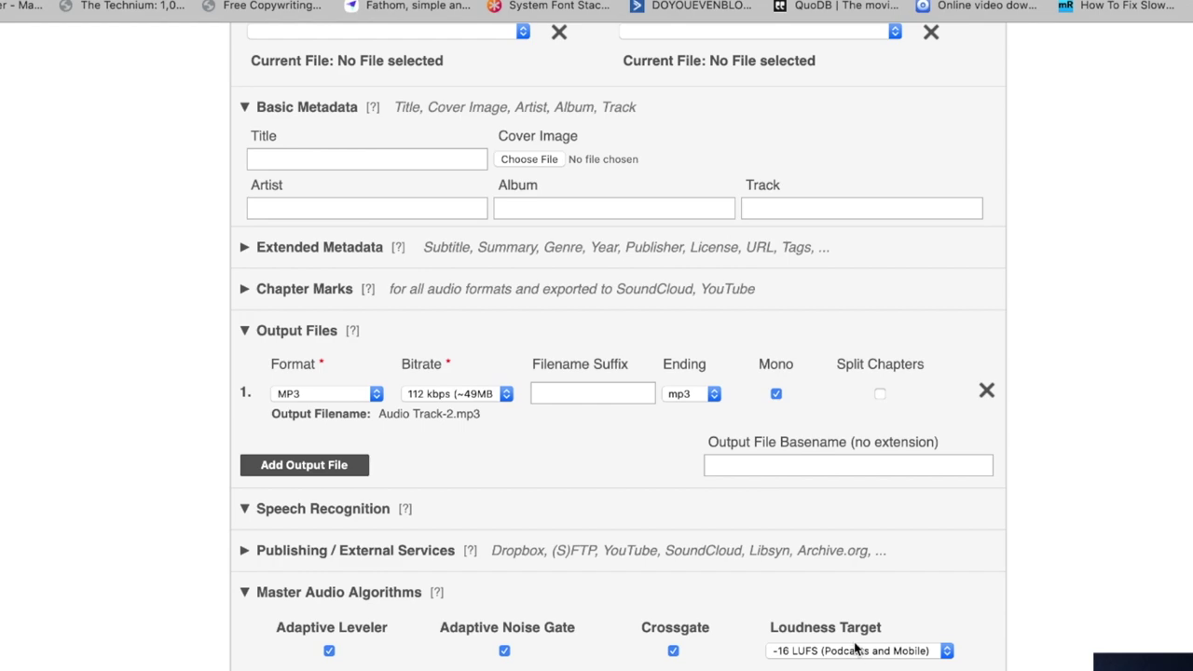
scroll(658, 466, up, 4)
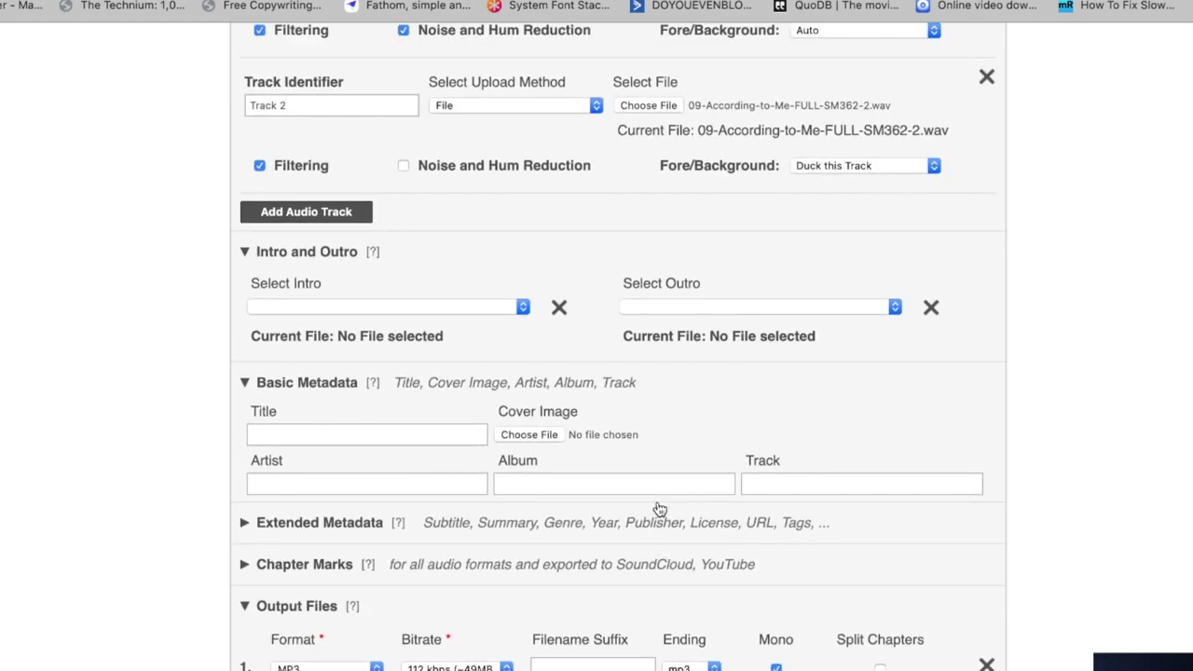
scroll(658, 506, down, 8)
click(911, 478)
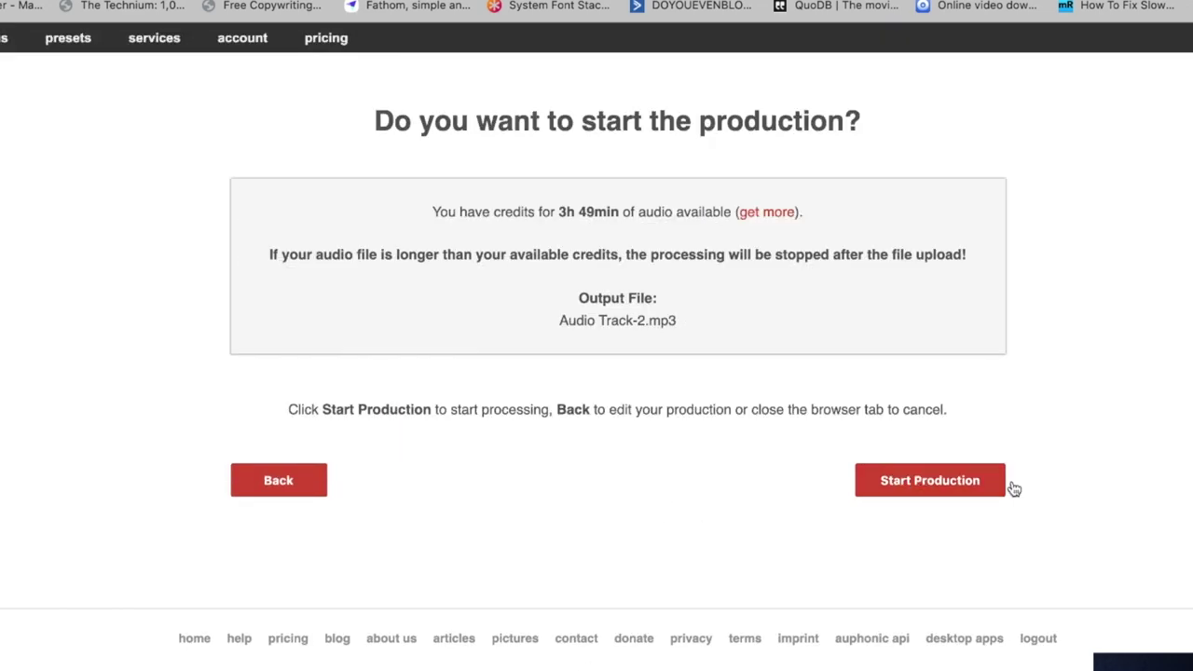
click(923, 481)
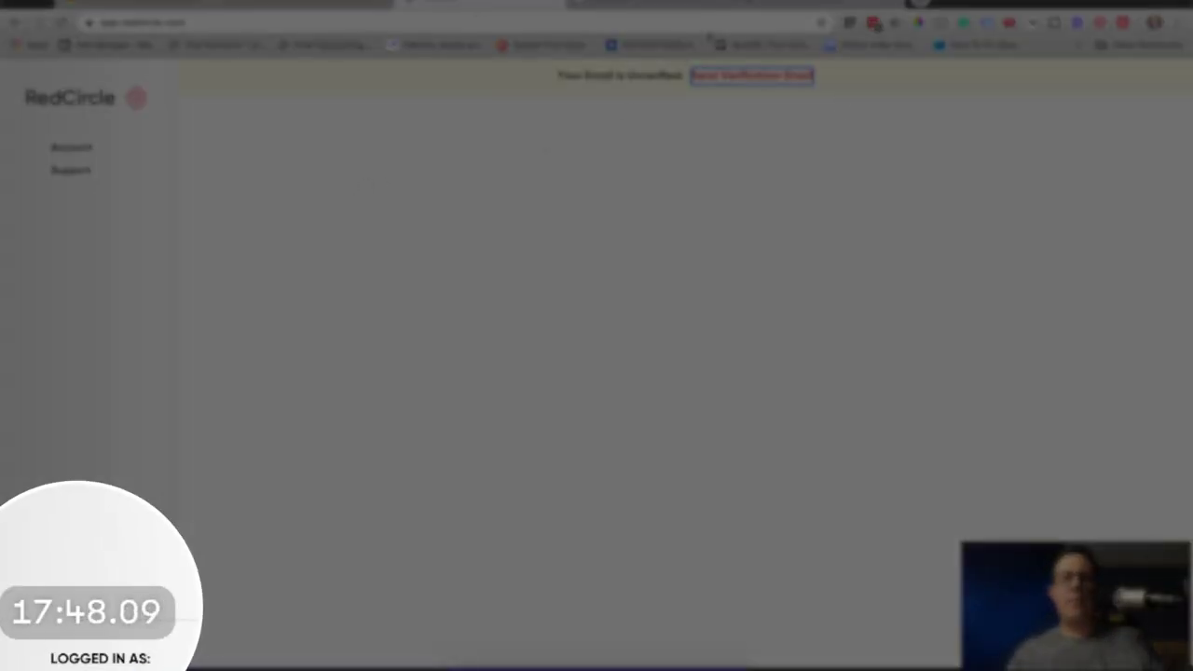
Go to the Pandemic Parenting podcast's episode list and start a new episode.
key(ctrl+Tab)
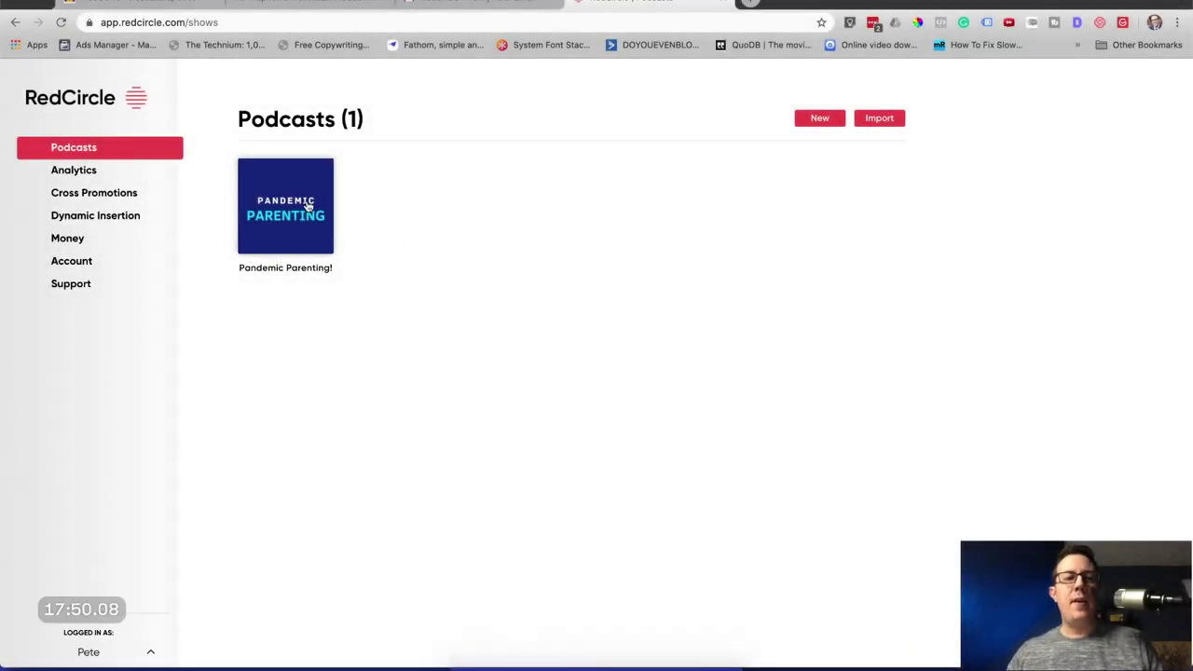
click(287, 200)
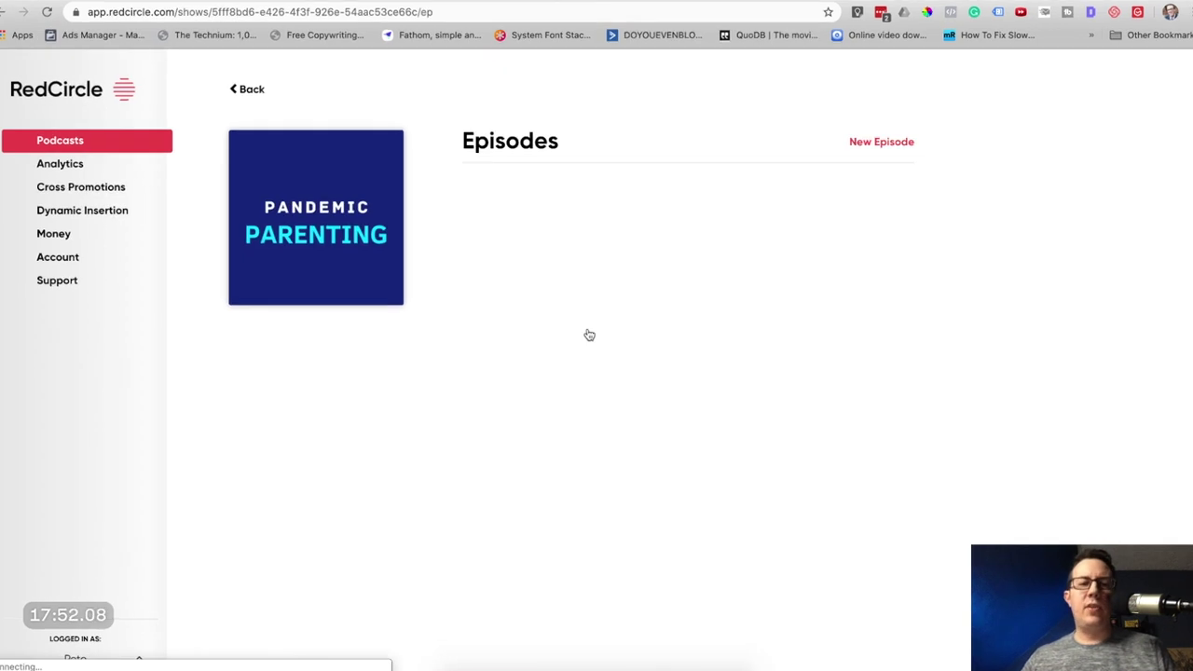
click(590, 330)
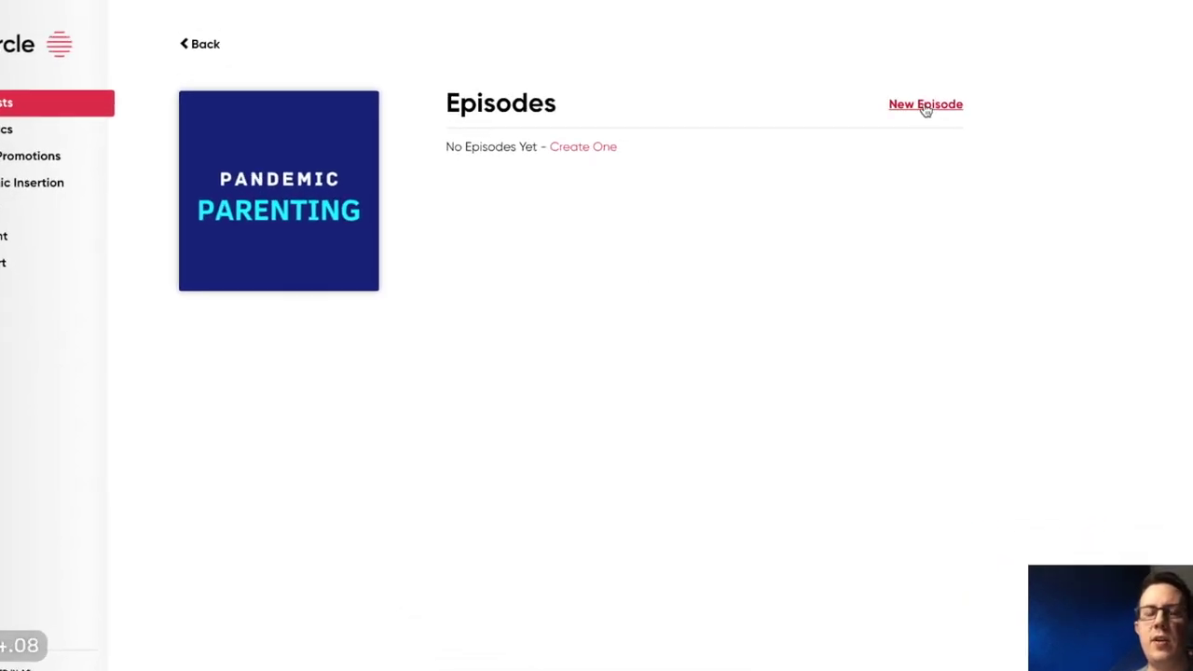
click(926, 106)
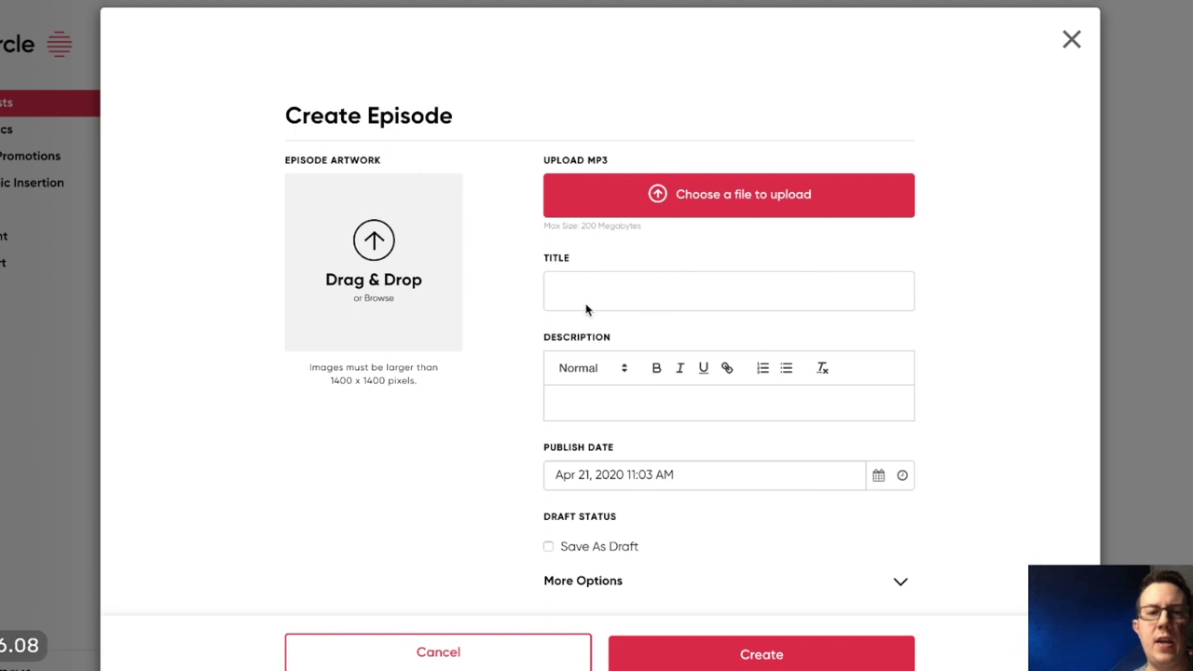
Title the episode 'Welcome to Pandemic Parenting!' and enter a short description of what the podcast is.
click(589, 292)
text(Welcome to Pademic Parenting!)
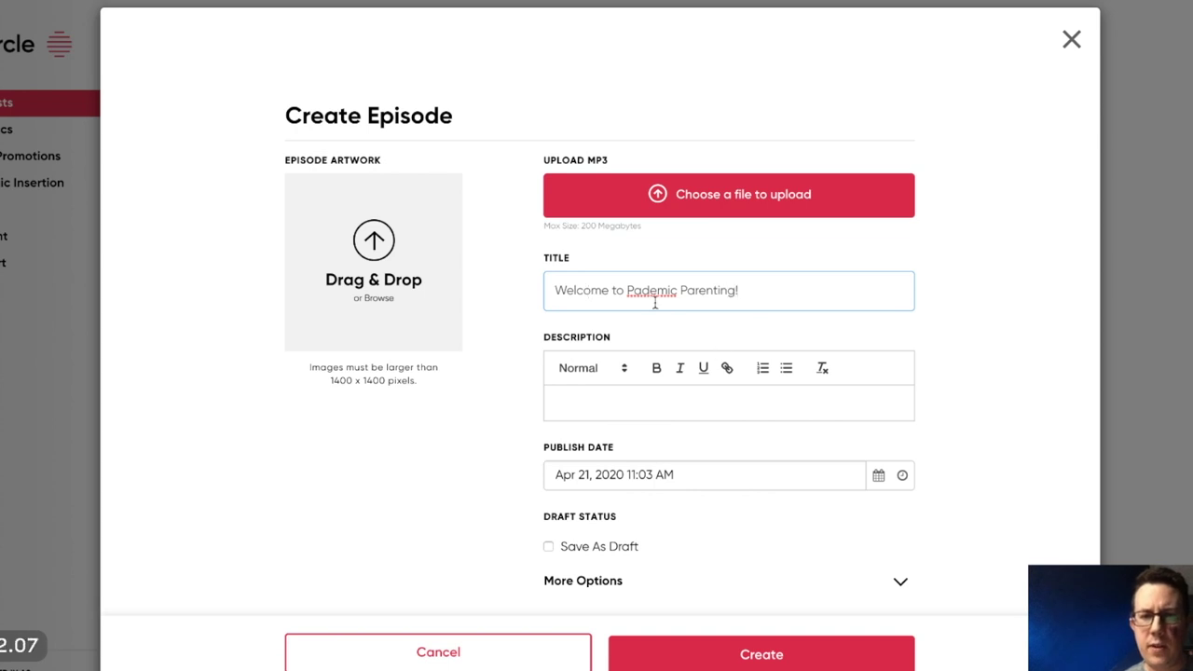
click(635, 291)
text(an)
click(665, 402)
text(In this episode, Pete (your host) chats about WHAT this podcast is, and)
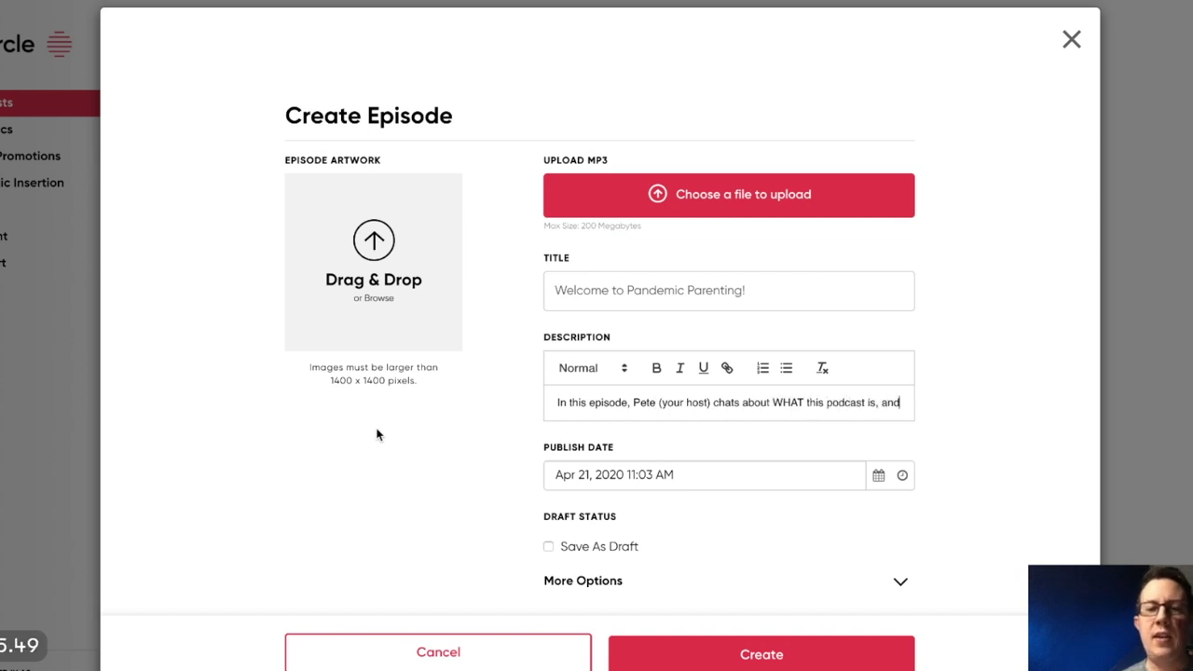
text( gives you a super quick mental health tip for your parenting (and kids!))
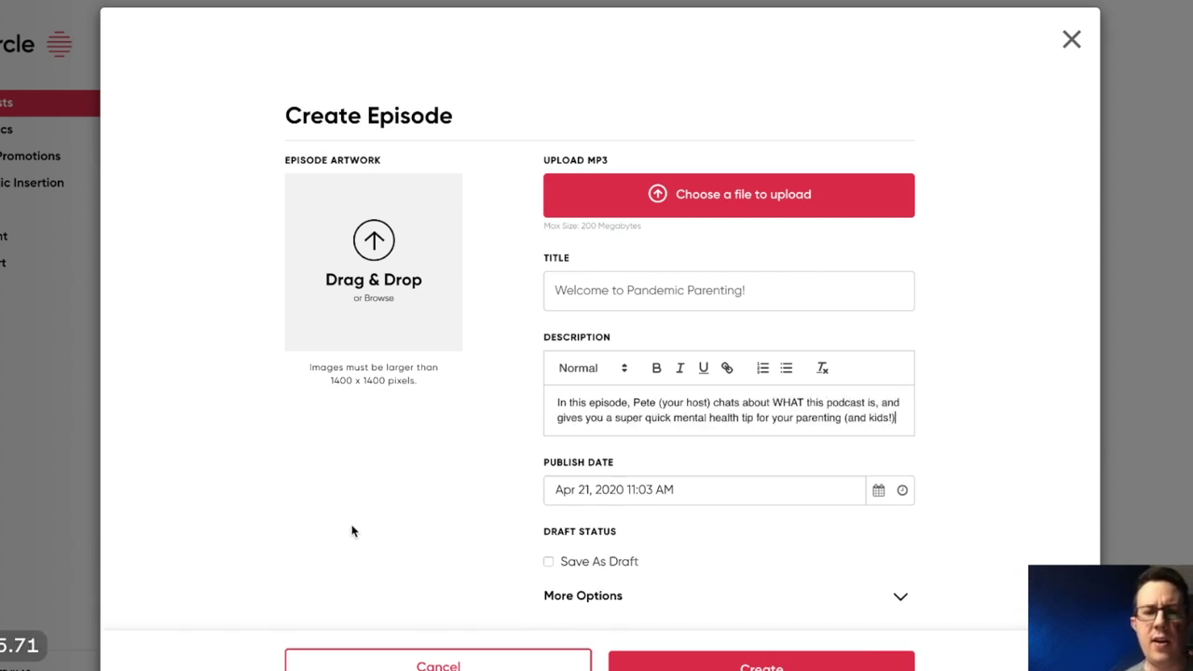
Review the More Options fields, leave them blank, and collapse the section.
scroll(352, 531, down, 1)
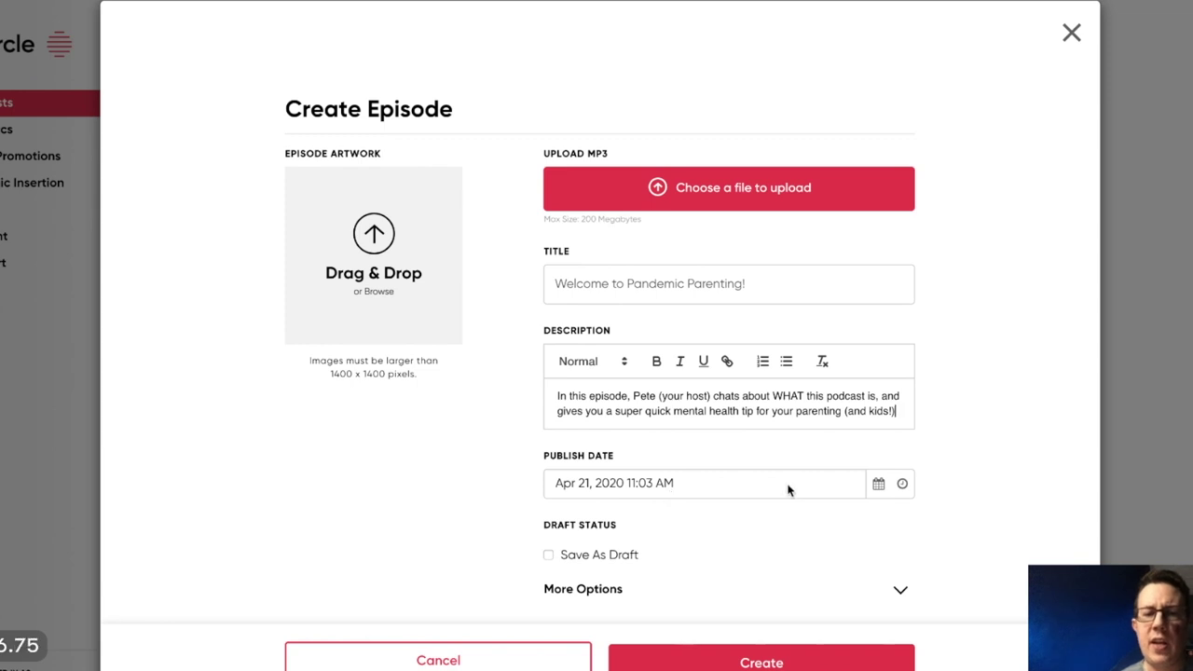
click(601, 589)
scroll(306, 492, down, 5)
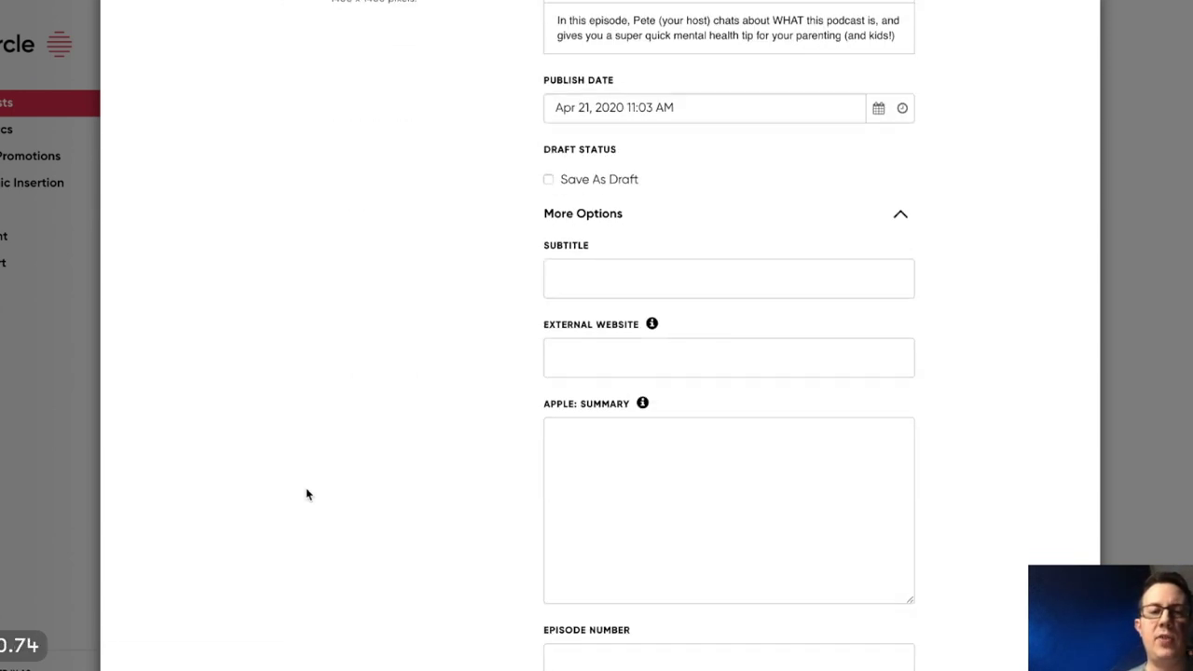
scroll(491, 483, down, 3)
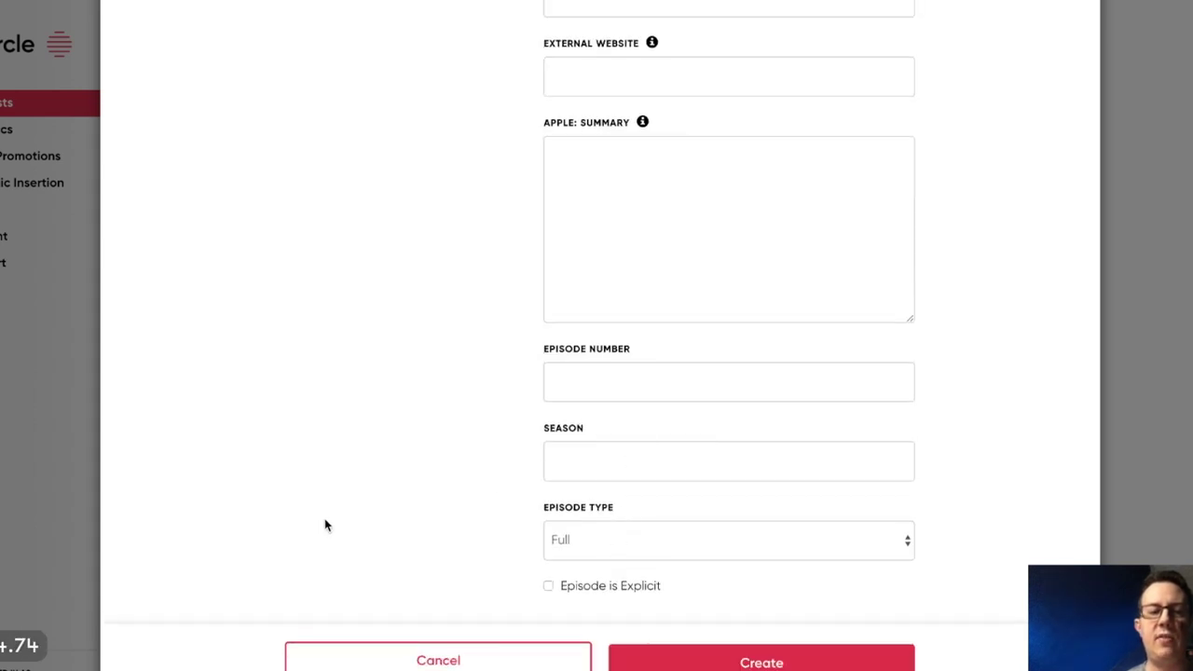
scroll(324, 520, up, 10)
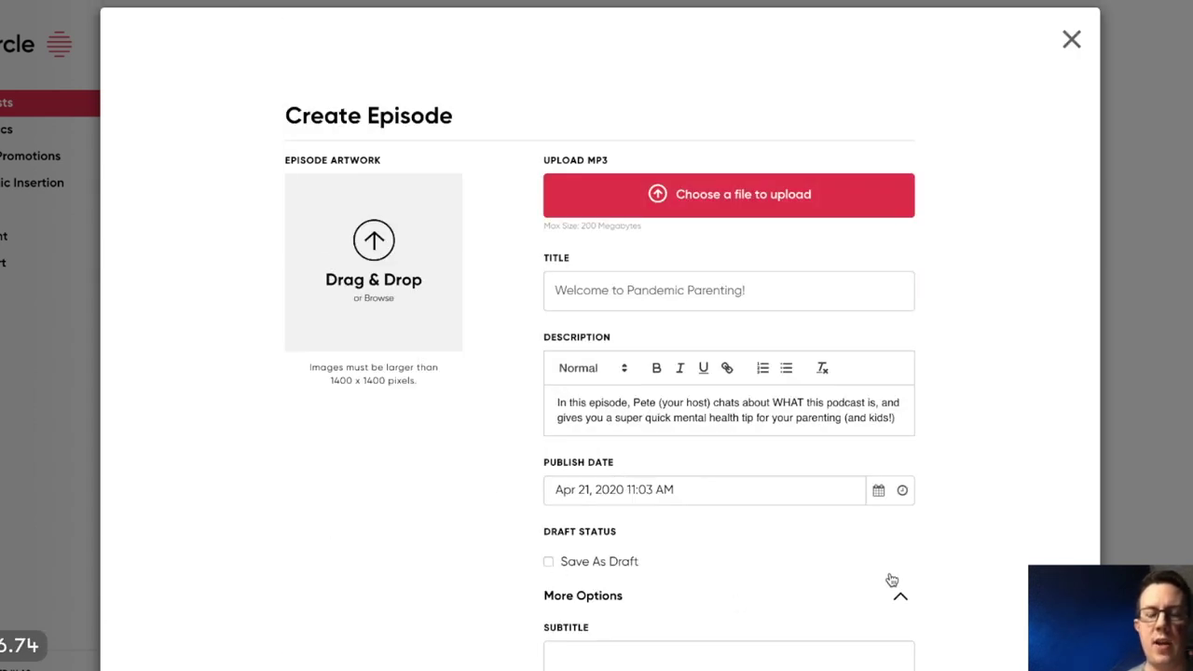
click(899, 598)
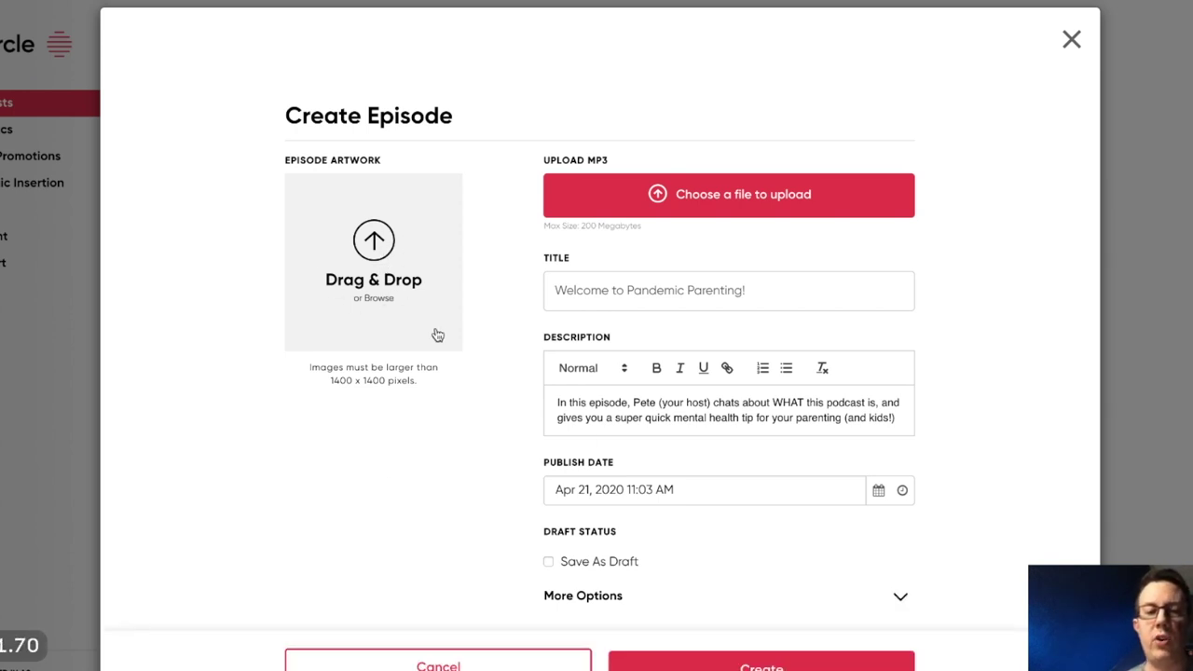
Attach Ep 0 final.mp3 as the episode audio and create the episode.
click(741, 667)
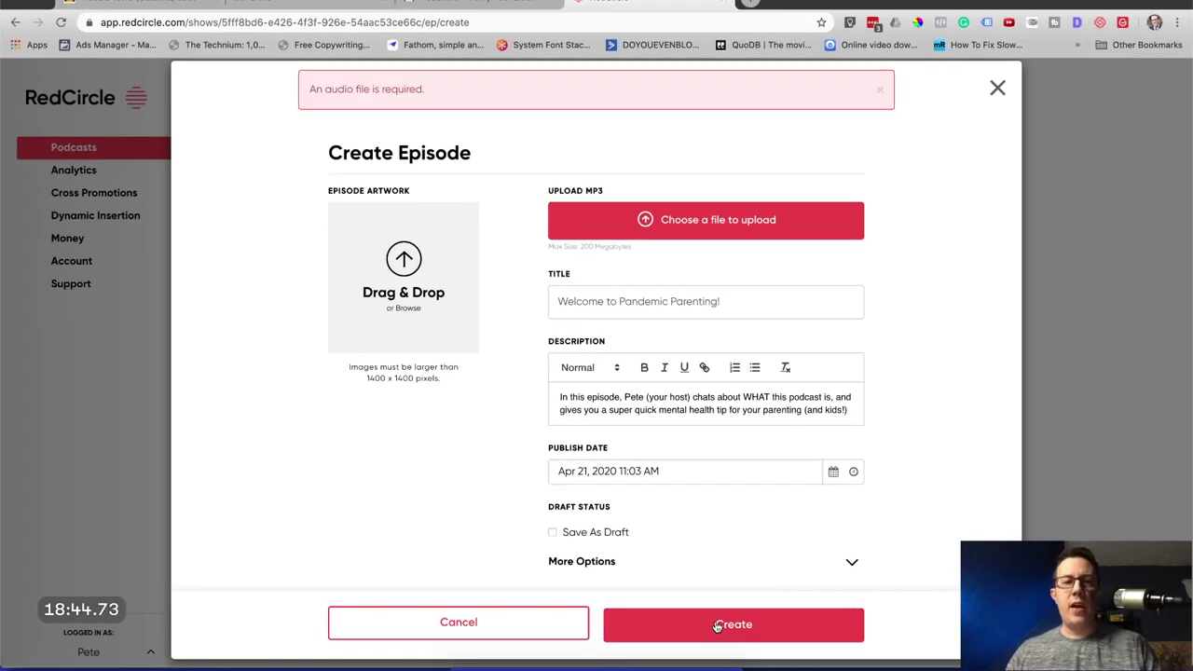
click(468, 668)
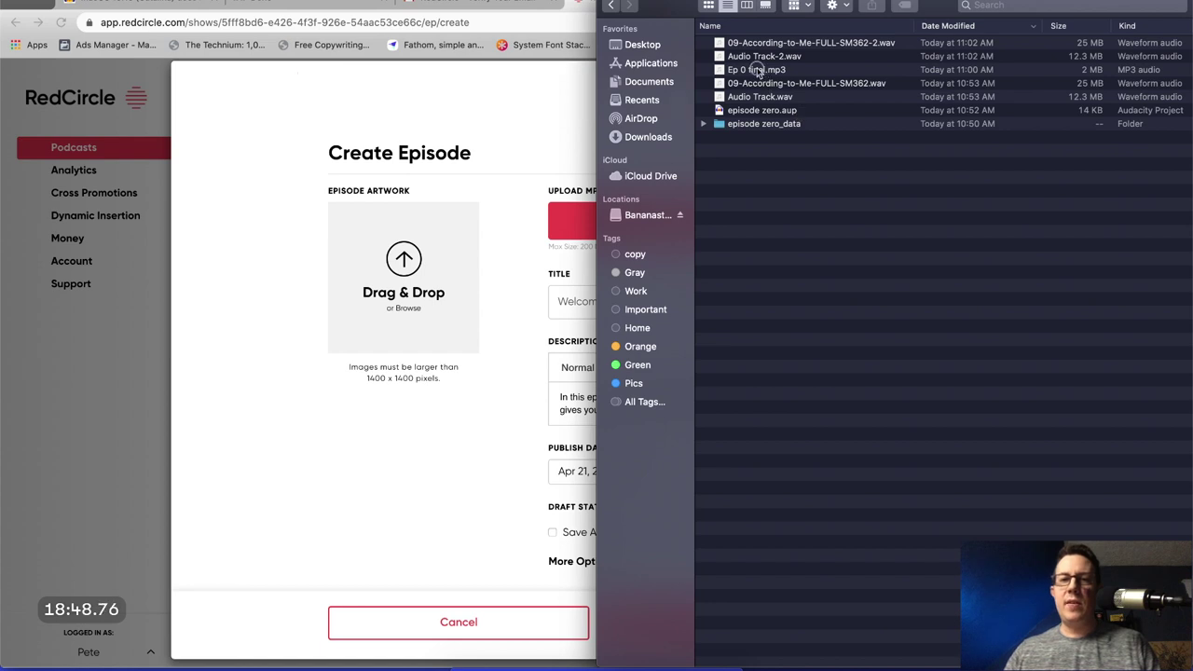
click(775, 145)
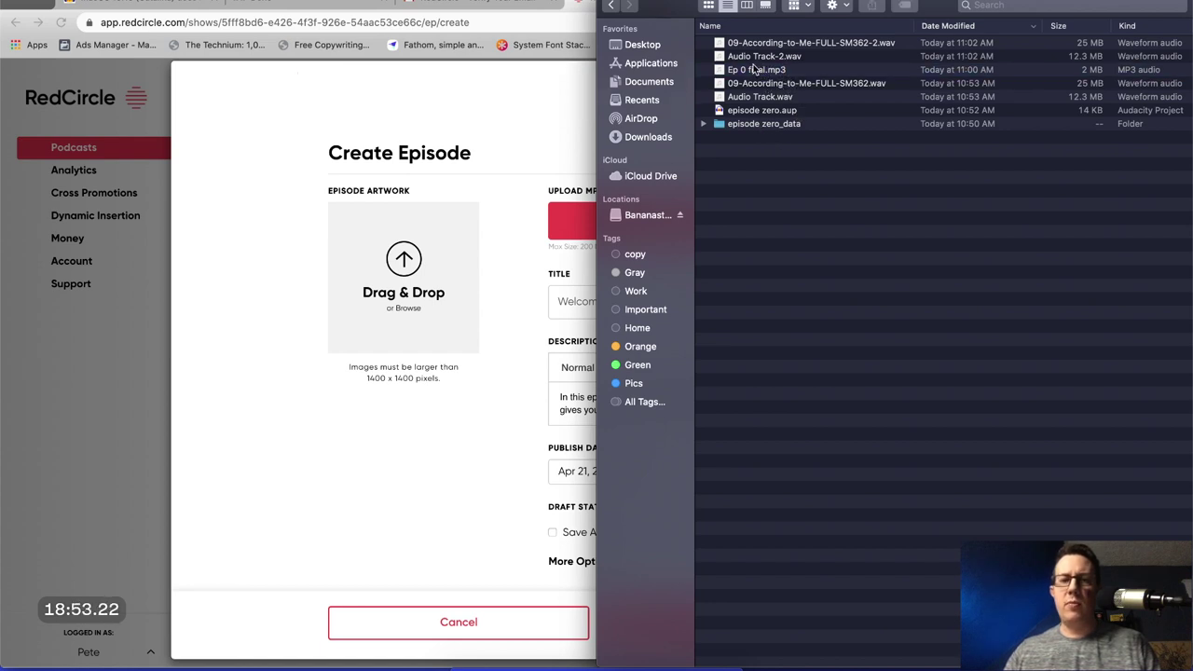
drag(751, 71, 638, 220)
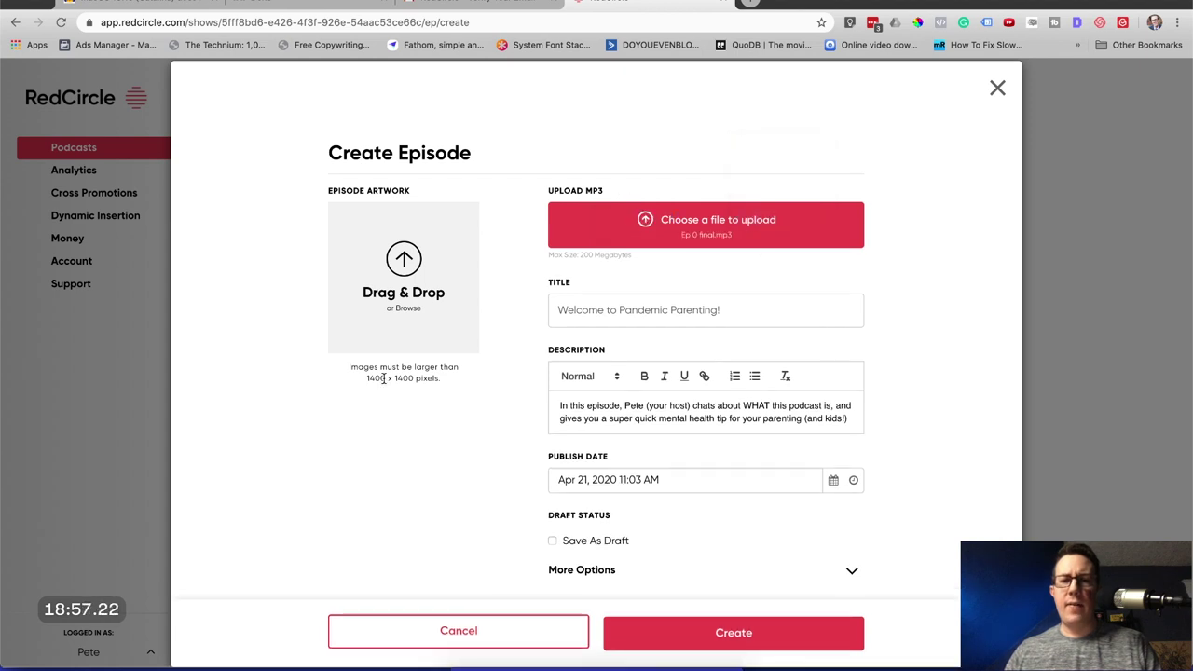
scroll(773, 233, down, 1)
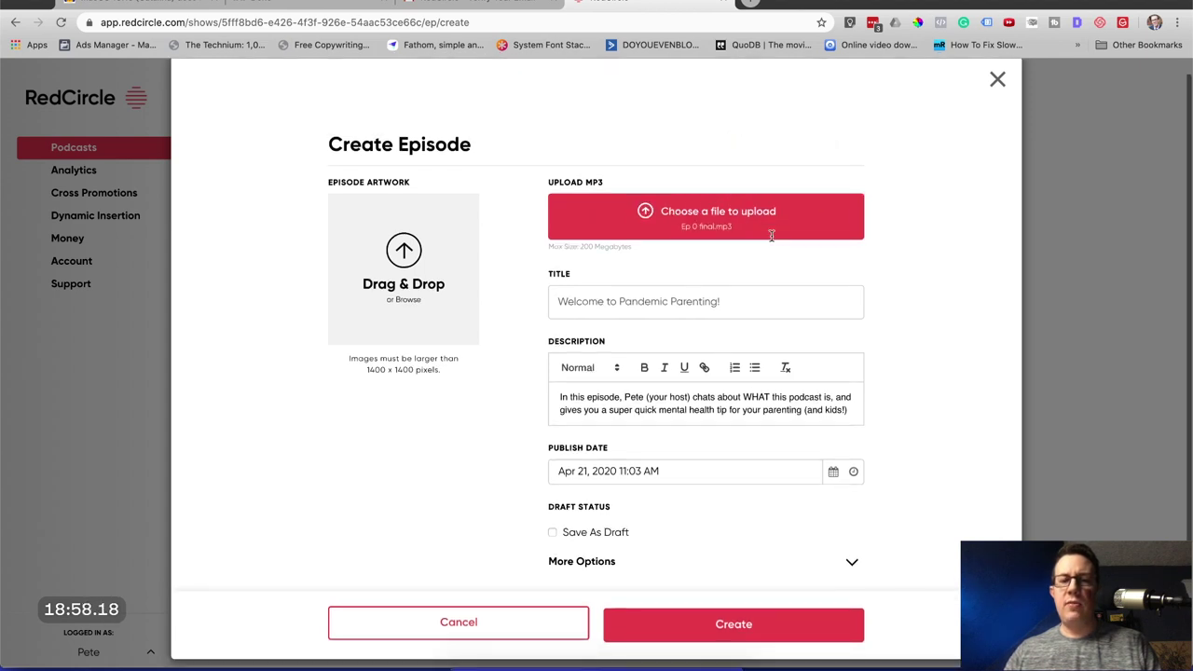
click(732, 631)
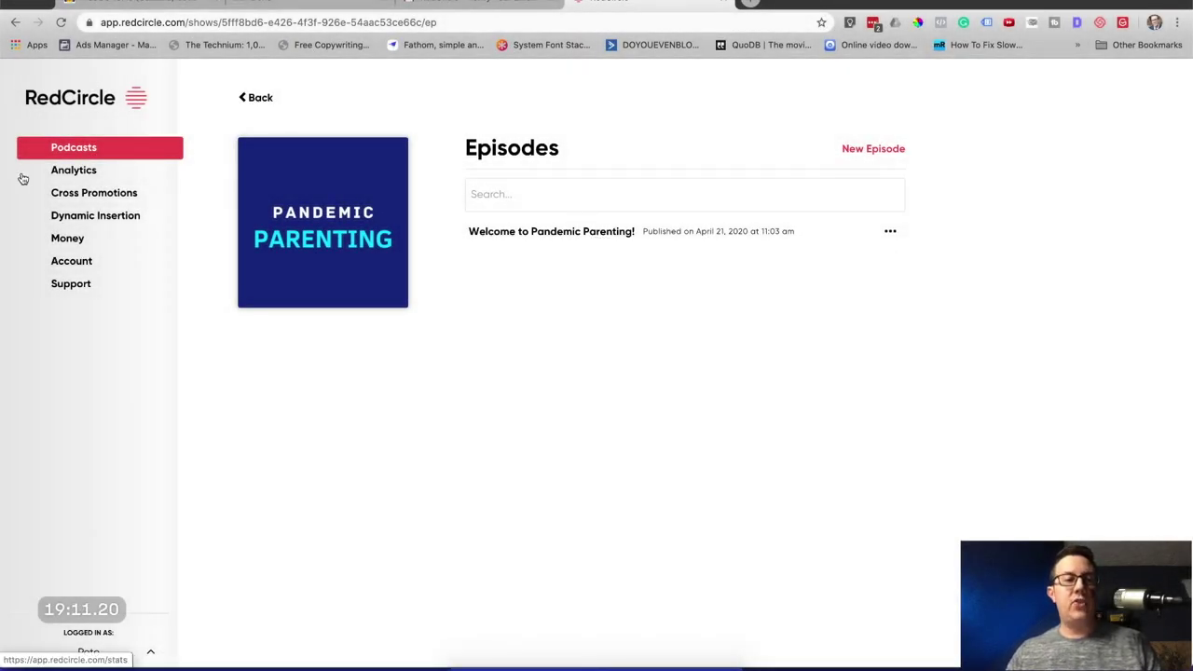
From the Pandemic Parenting show's Distribution settings, open the Apple Podcasts setup instructions.
click(71, 147)
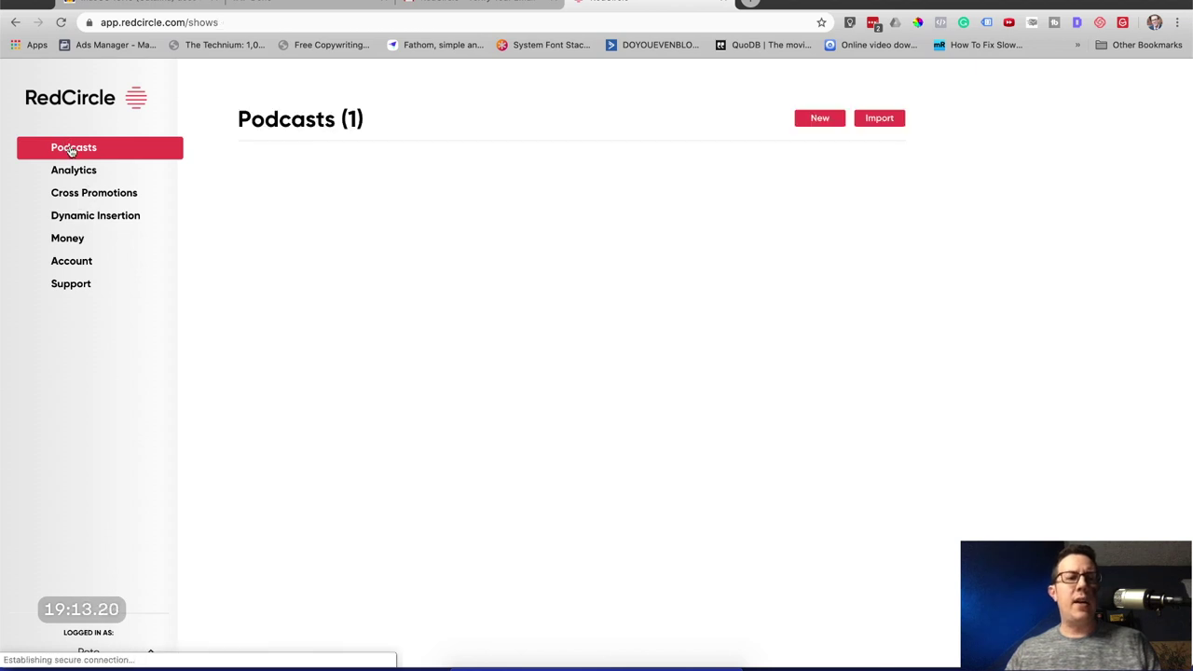
click(298, 201)
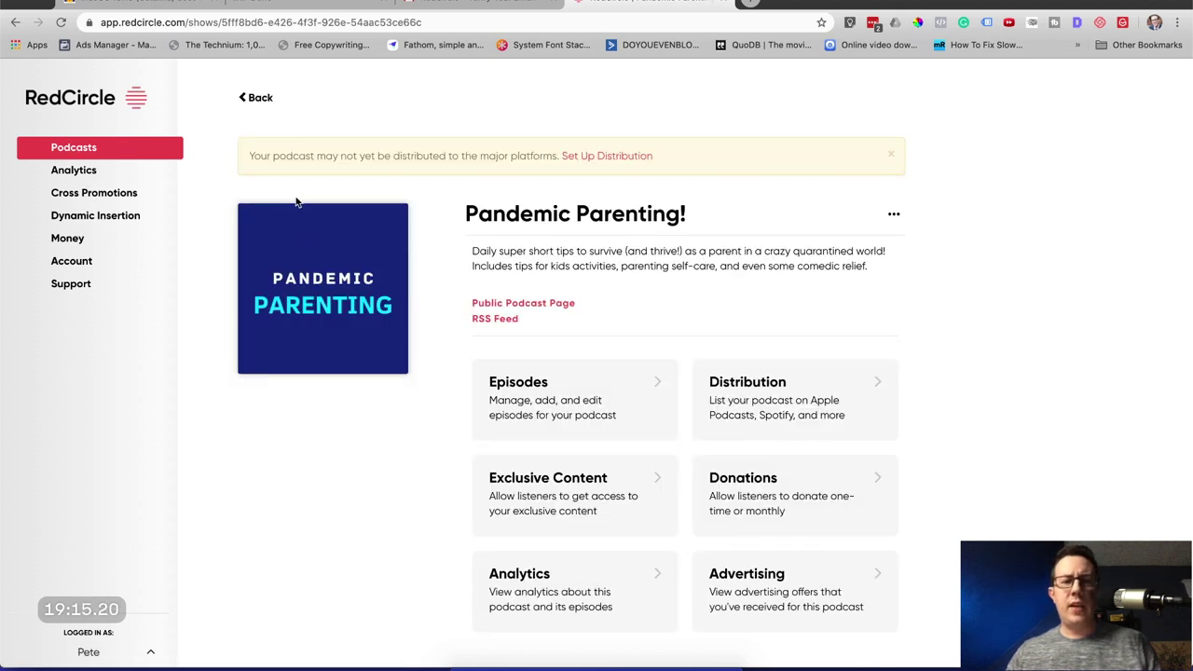
click(779, 391)
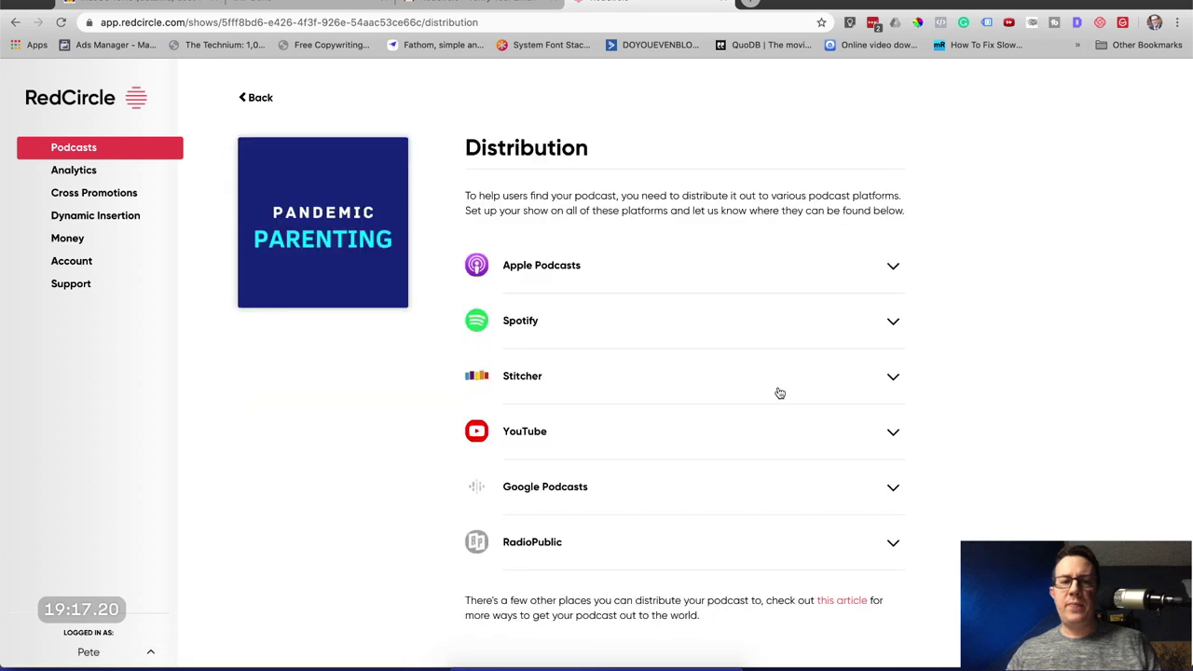
click(632, 264)
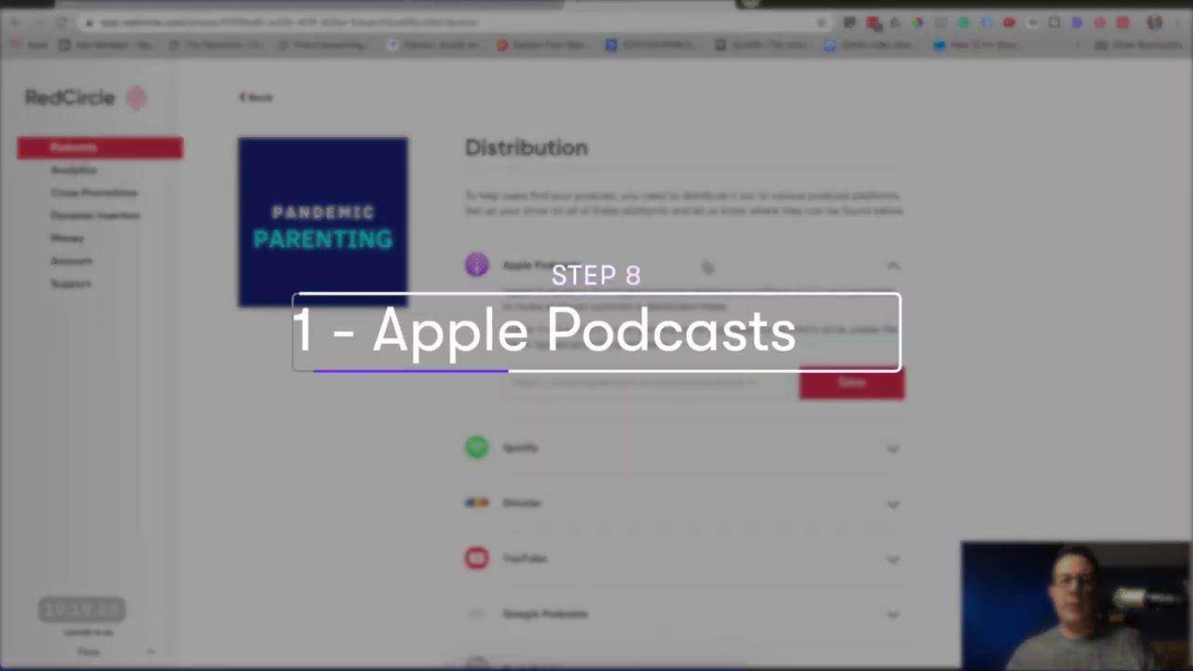
scroll(589, 239, down, 1)
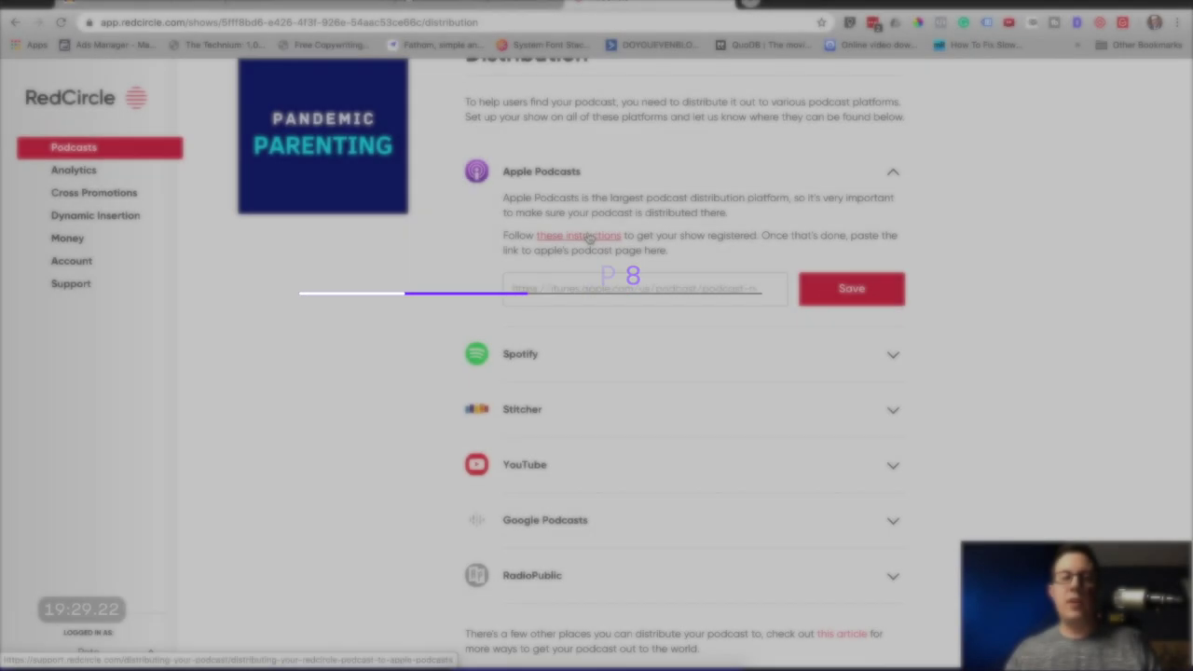
click(589, 237)
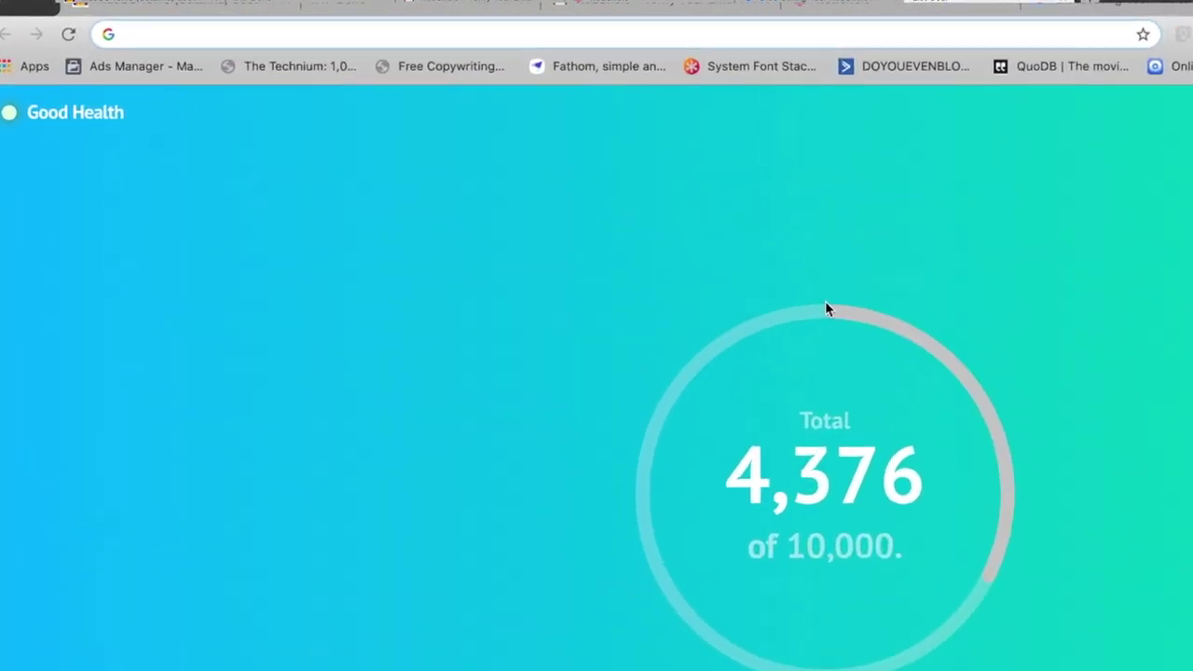
Search 'podcast conn', sign in to iTunes Connect with the Apple ID, allow the device, and open Podcasts Connect.
text(podcast conn)
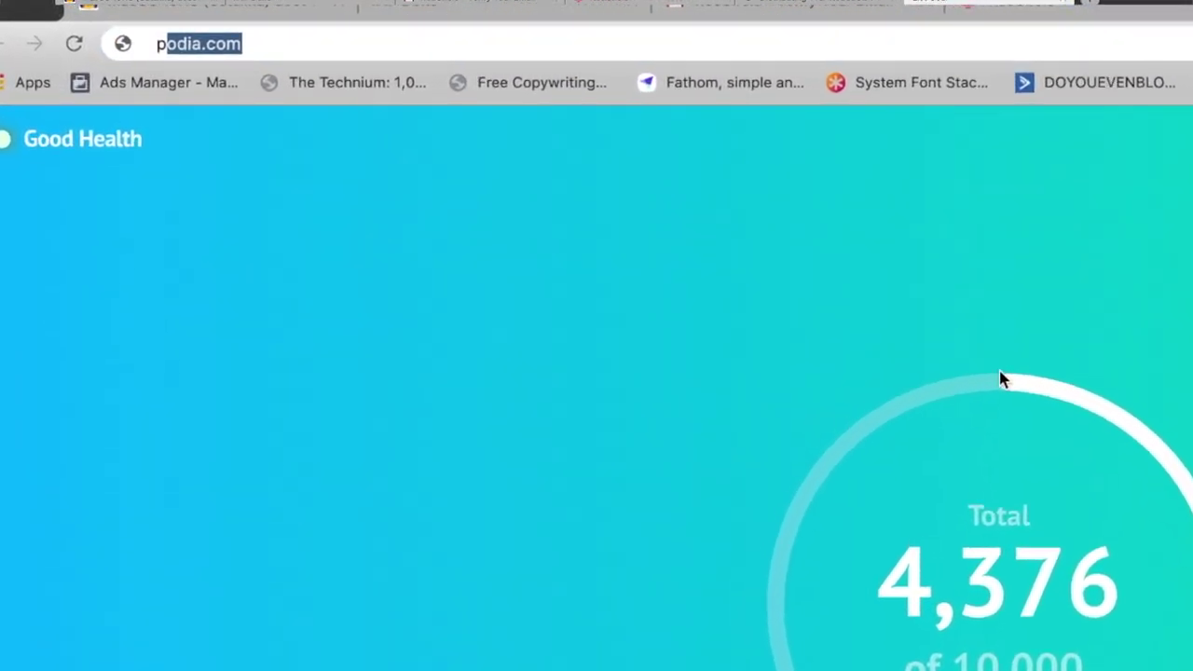
key(Return)
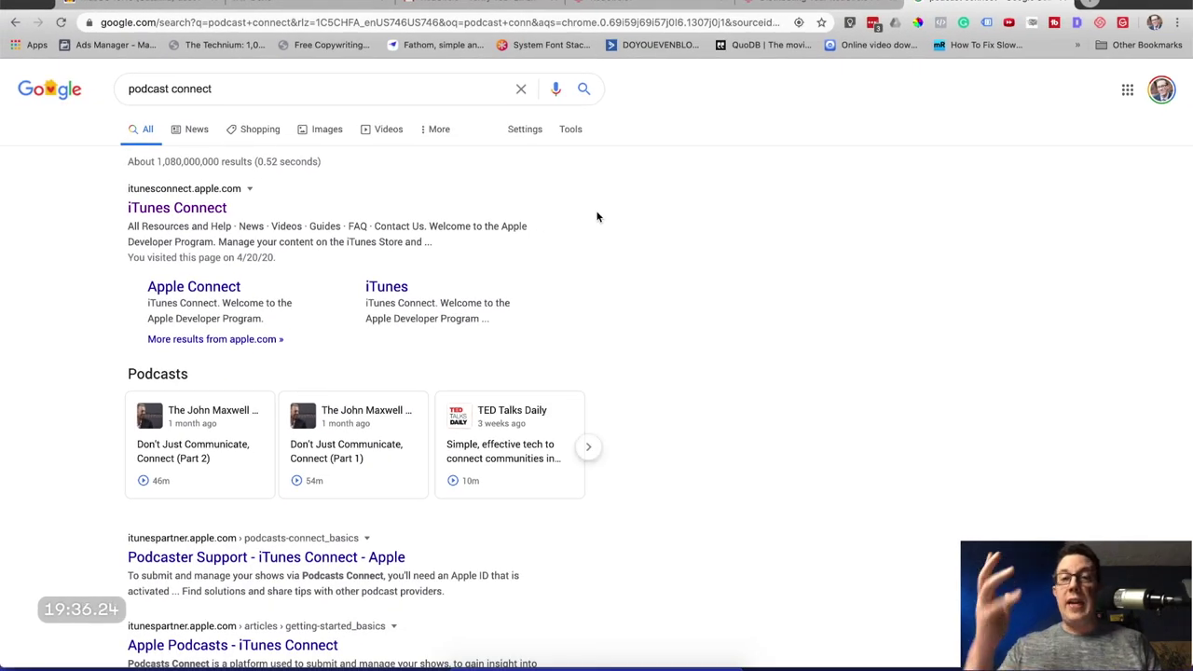
click(178, 208)
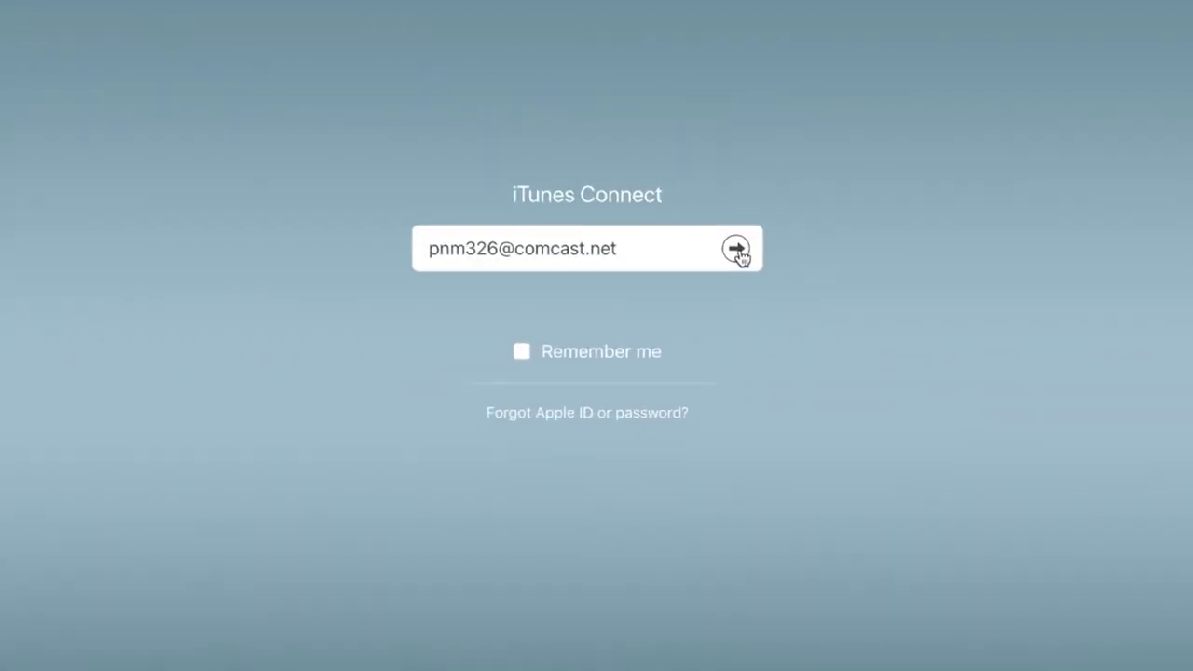
click(695, 250)
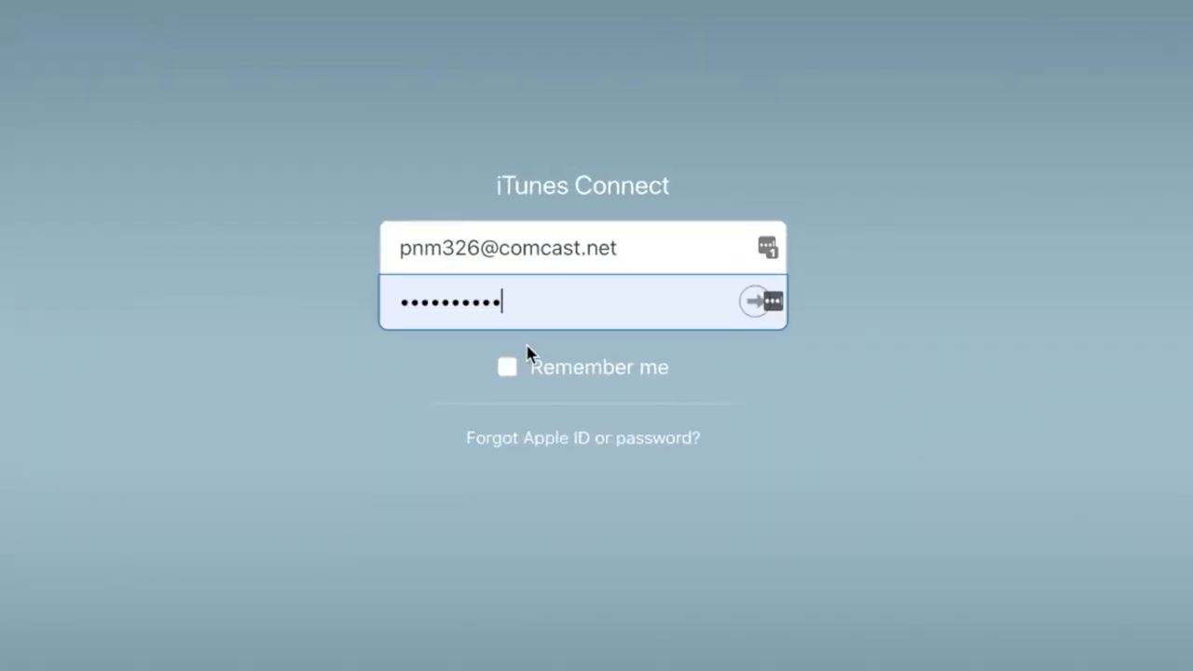
click(755, 302)
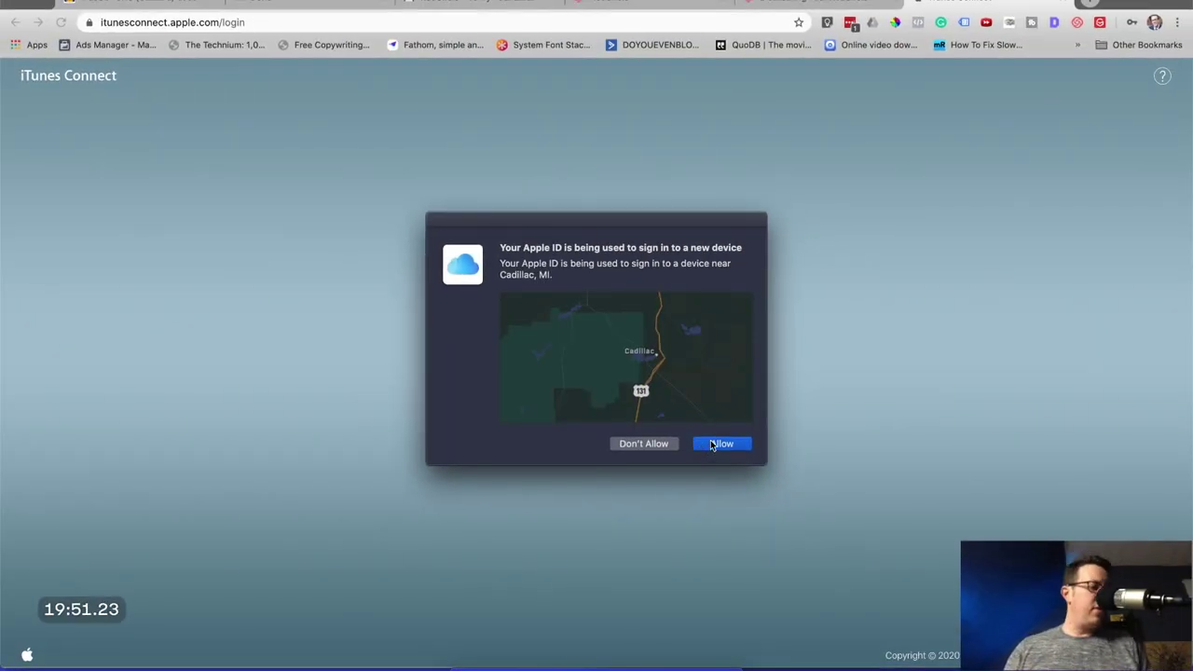
click(712, 444)
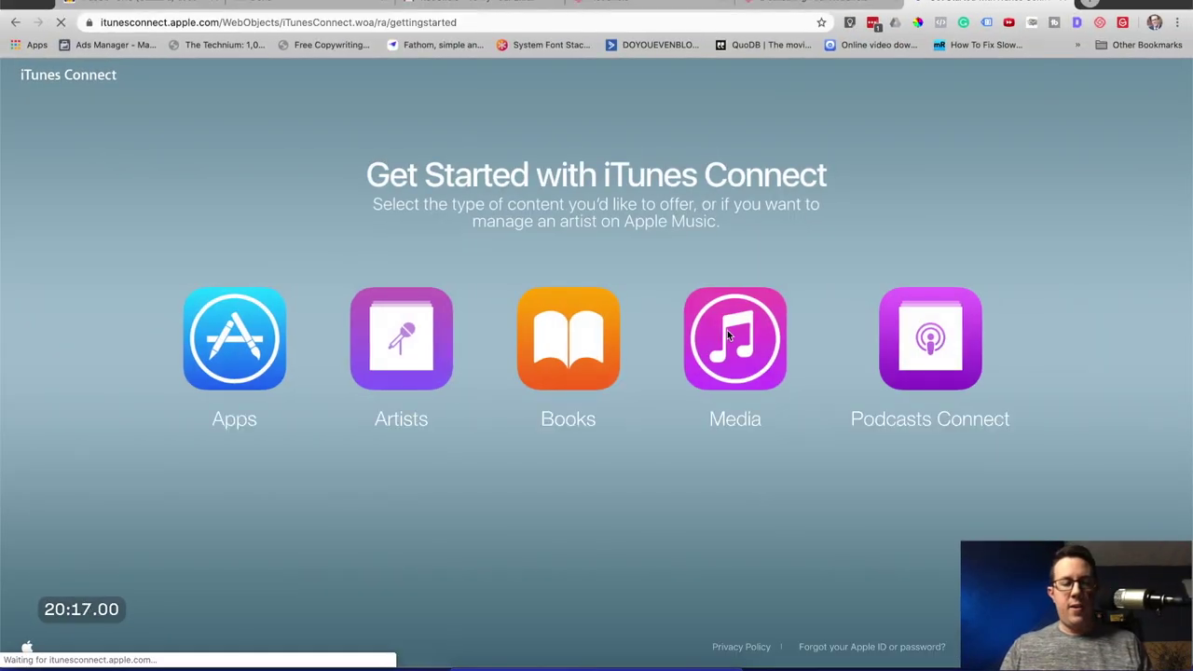
click(929, 343)
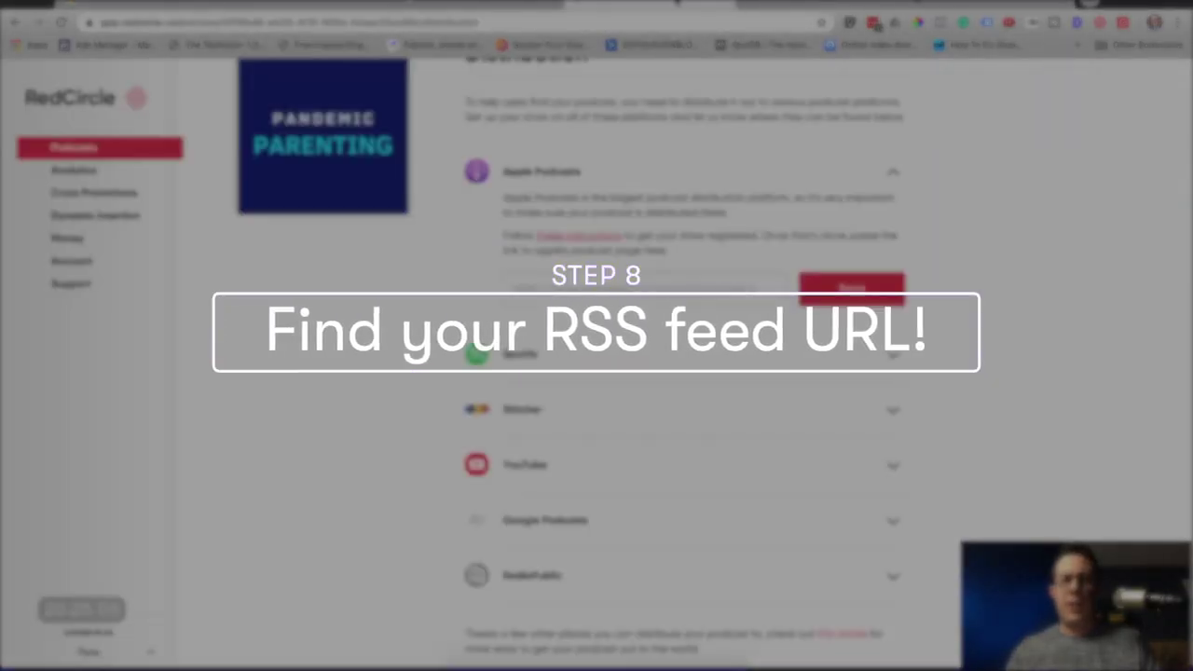
Return to RedCircle's Podcasts list and open the Pandemic Parenting show page.
scroll(733, 266, up, 2)
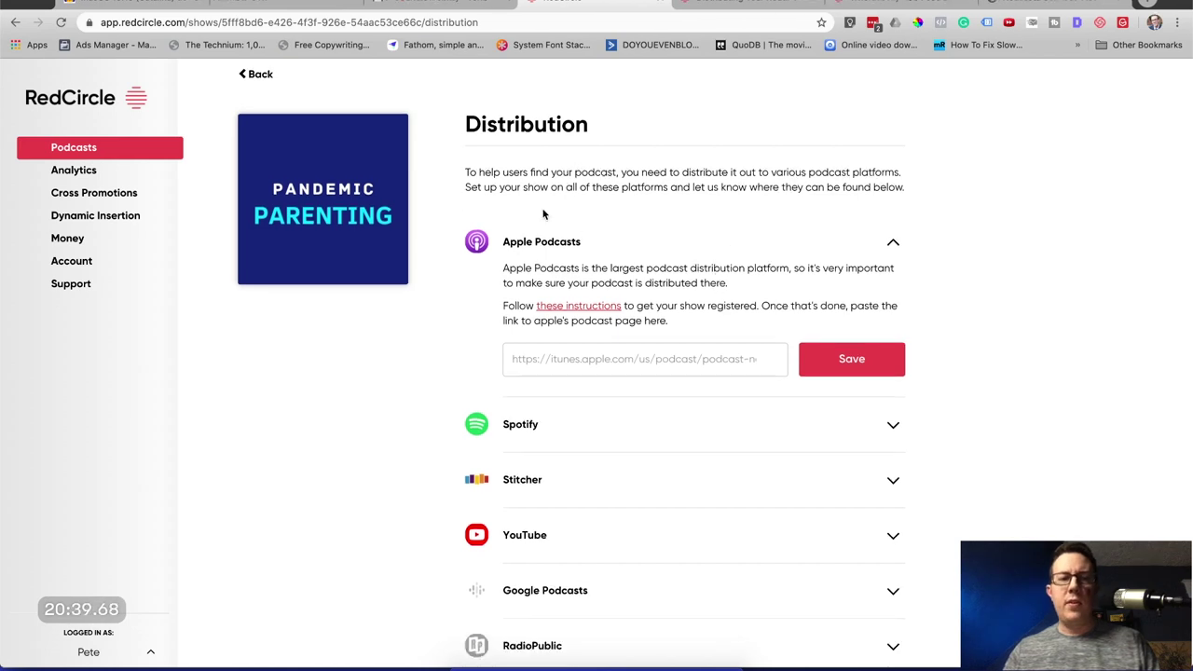
click(96, 149)
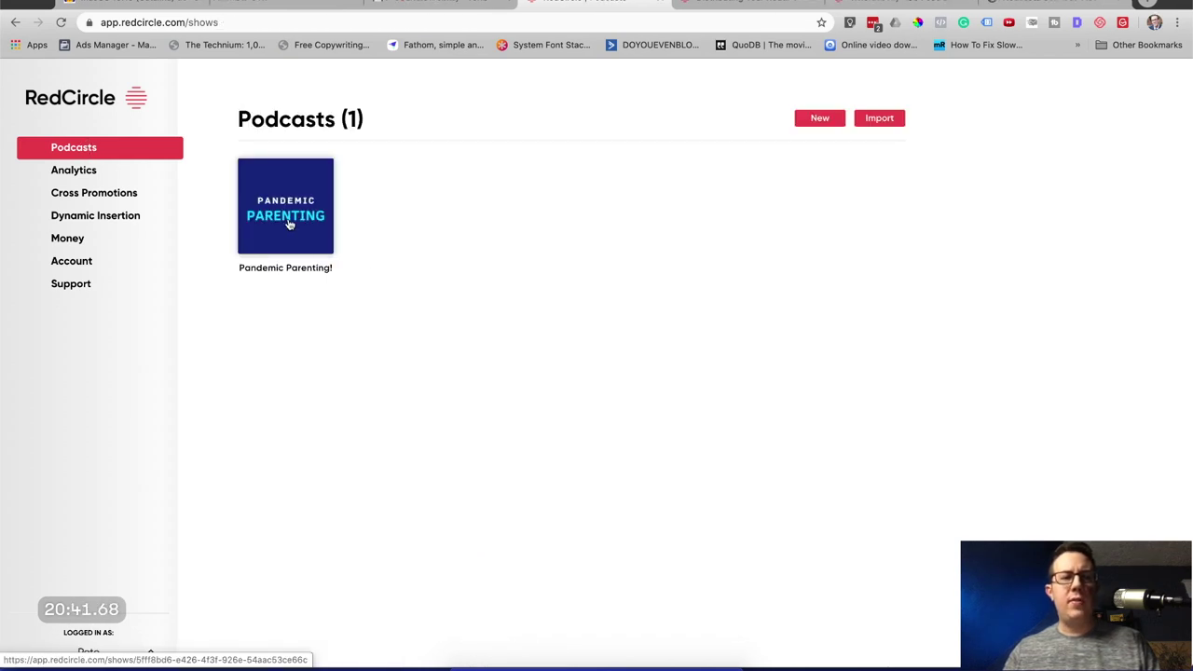
click(279, 200)
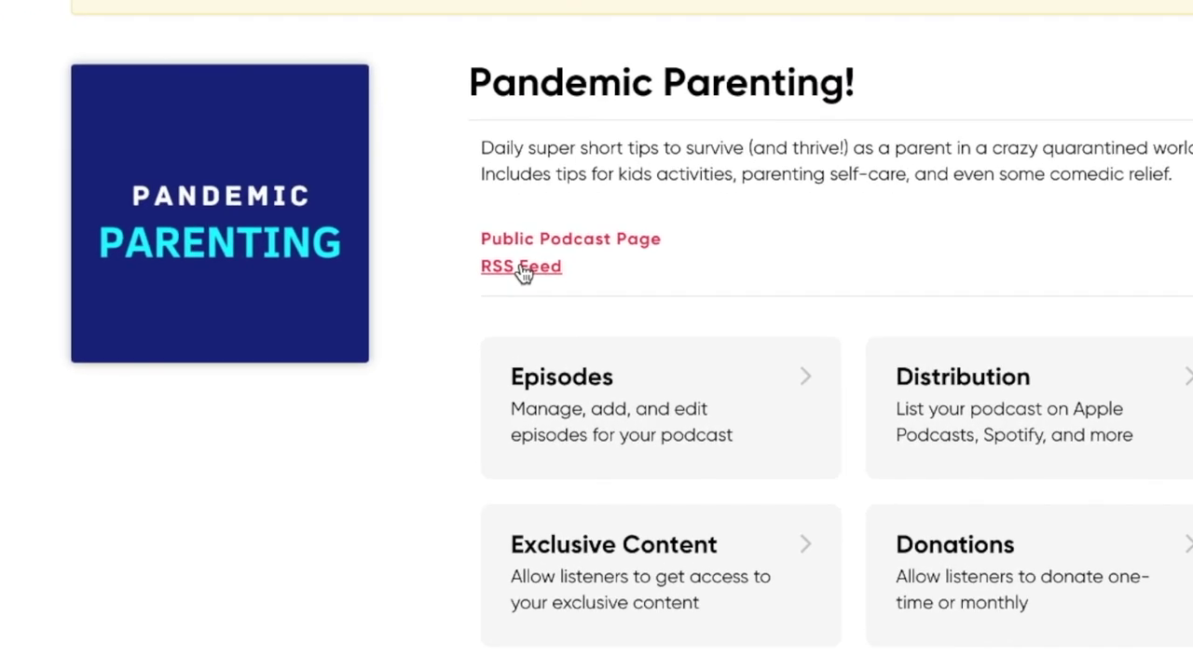